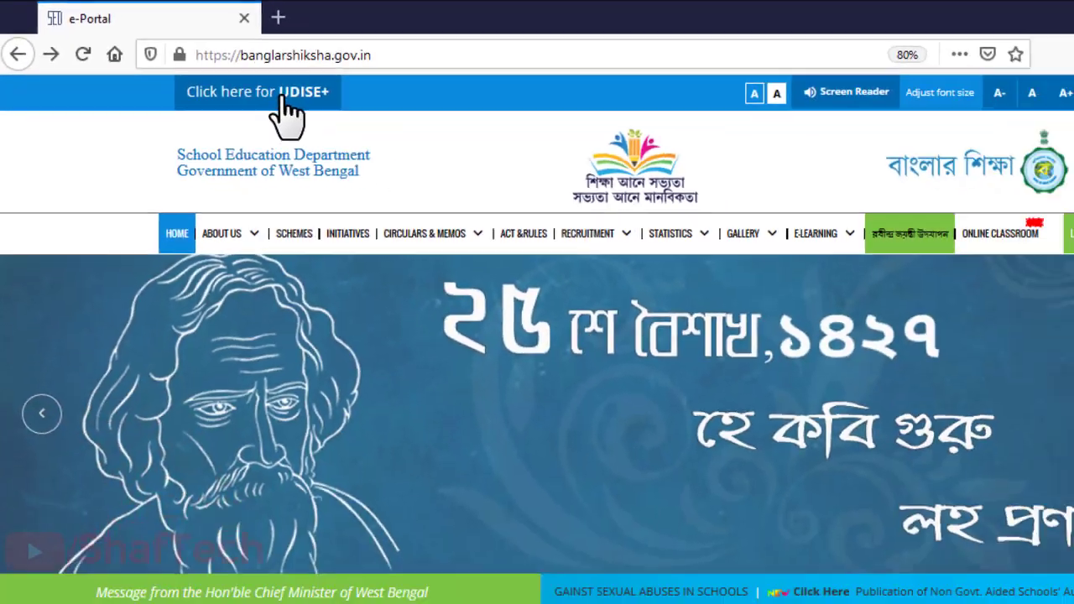
Sign in to the UDISE+ portal as Head of Institution and open the school's UDISE+ sections for academic year 2019-20
click(284, 97)
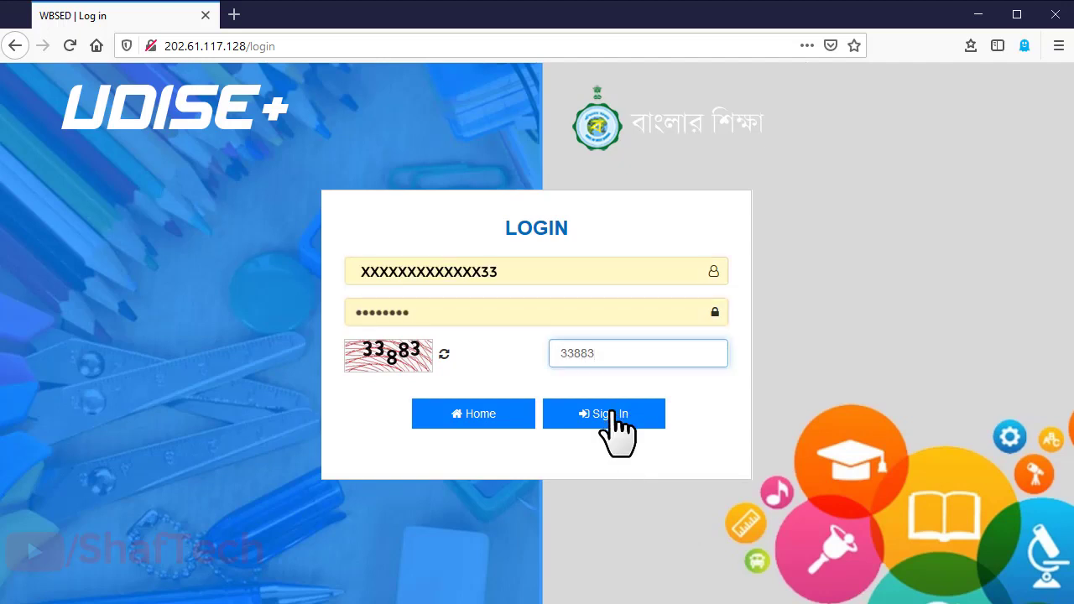
click(610, 415)
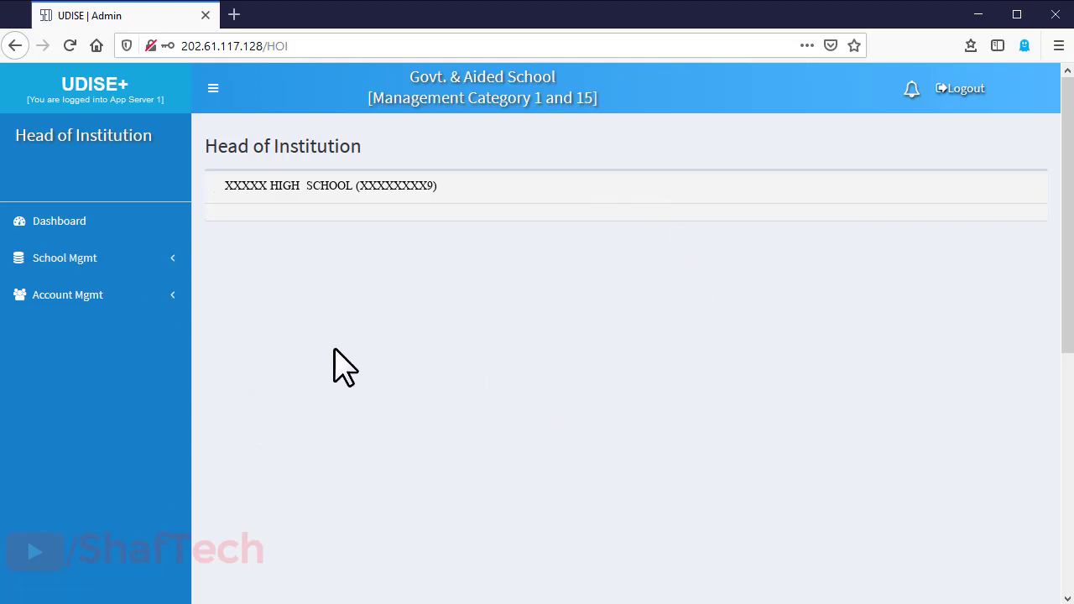
click(140, 258)
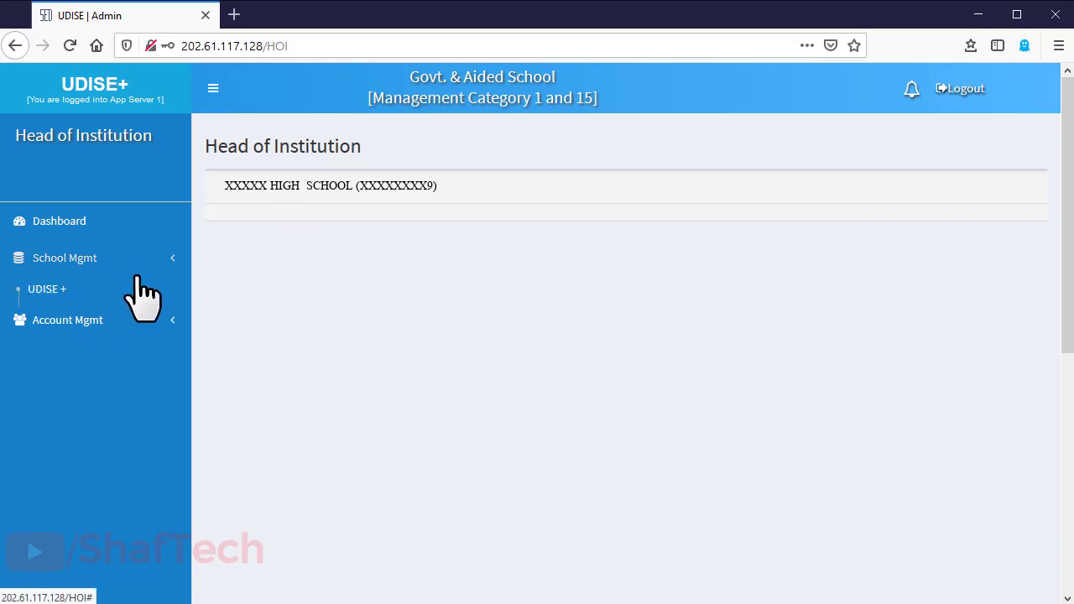
click(38, 289)
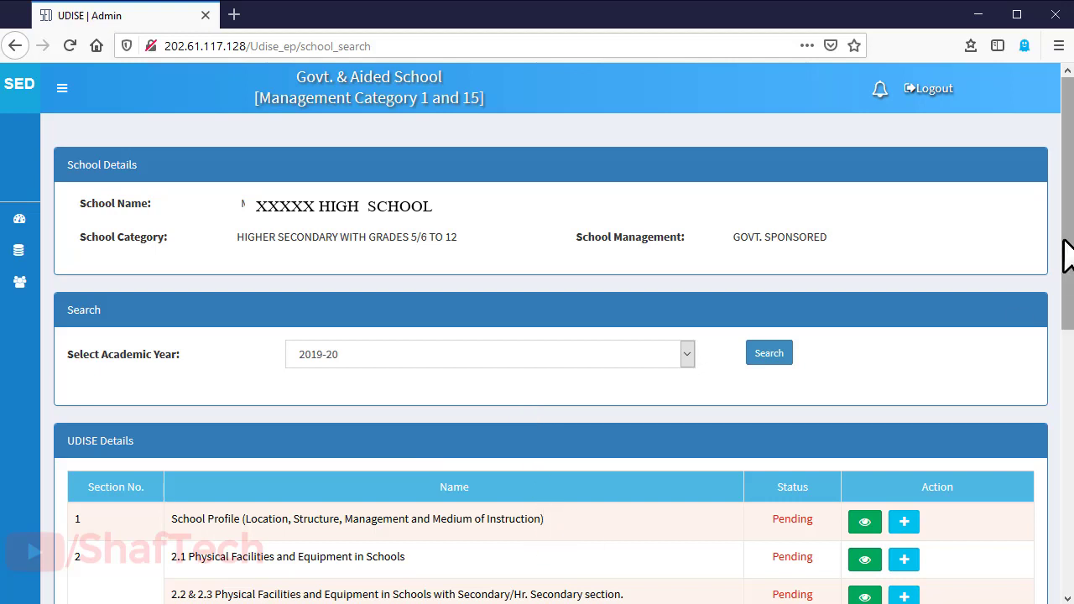
Open the School Profile section for data entry and expand Section 1, Location & Basic information
scroll(1066, 252, down, 5)
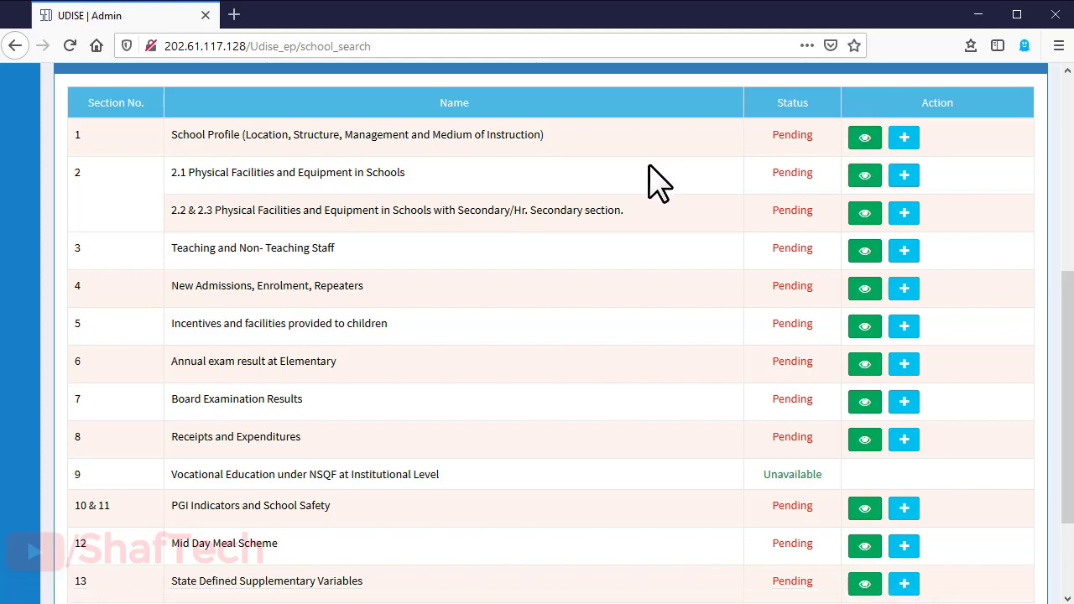
scroll(659, 180, down, 2)
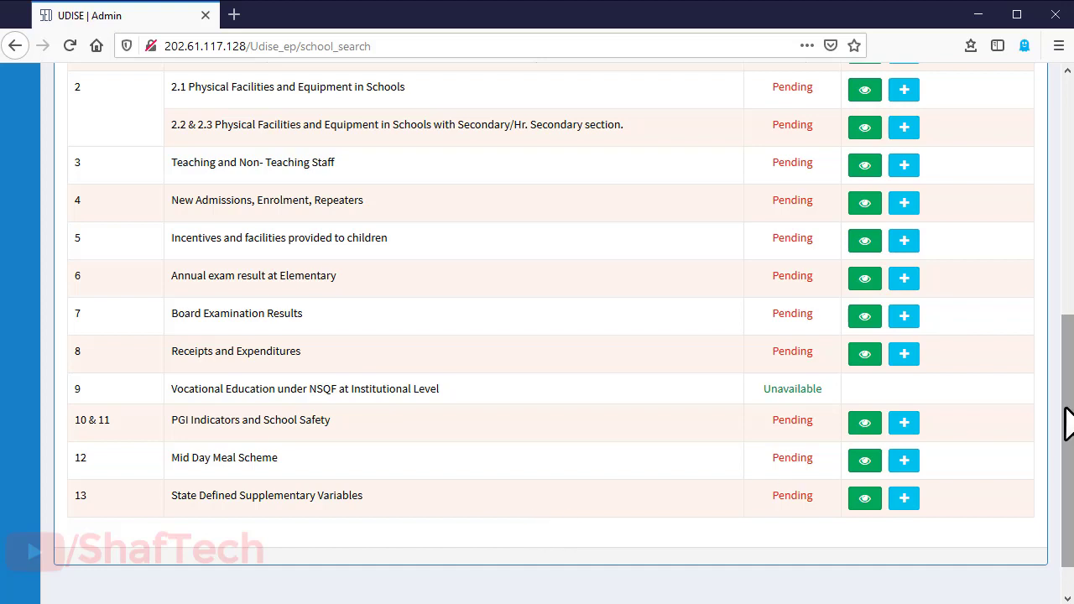
scroll(1066, 411, up, 1)
drag(1066, 398, 1065, 387)
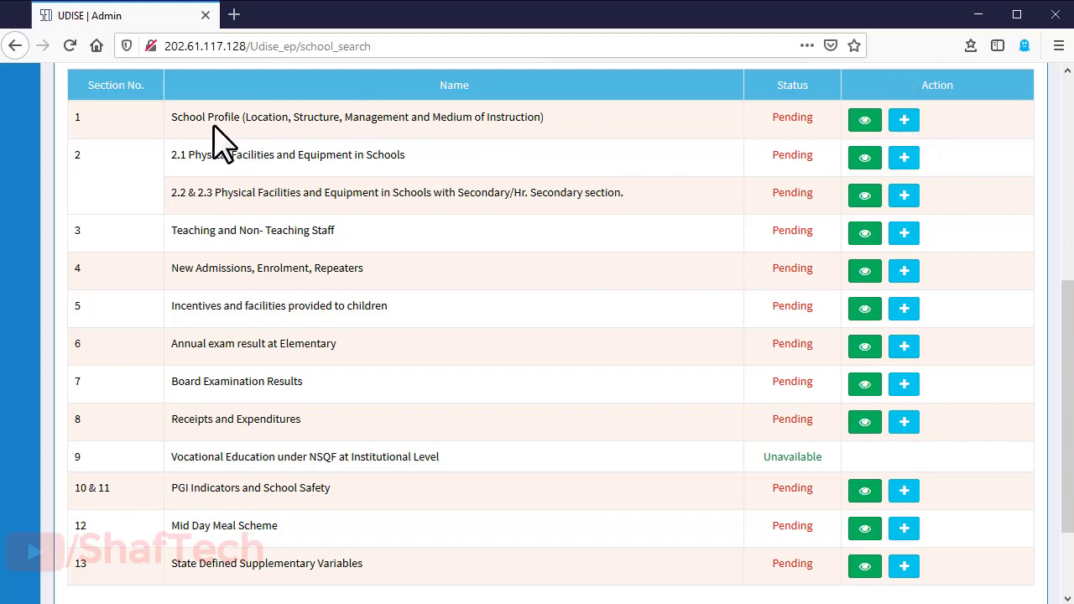
click(904, 120)
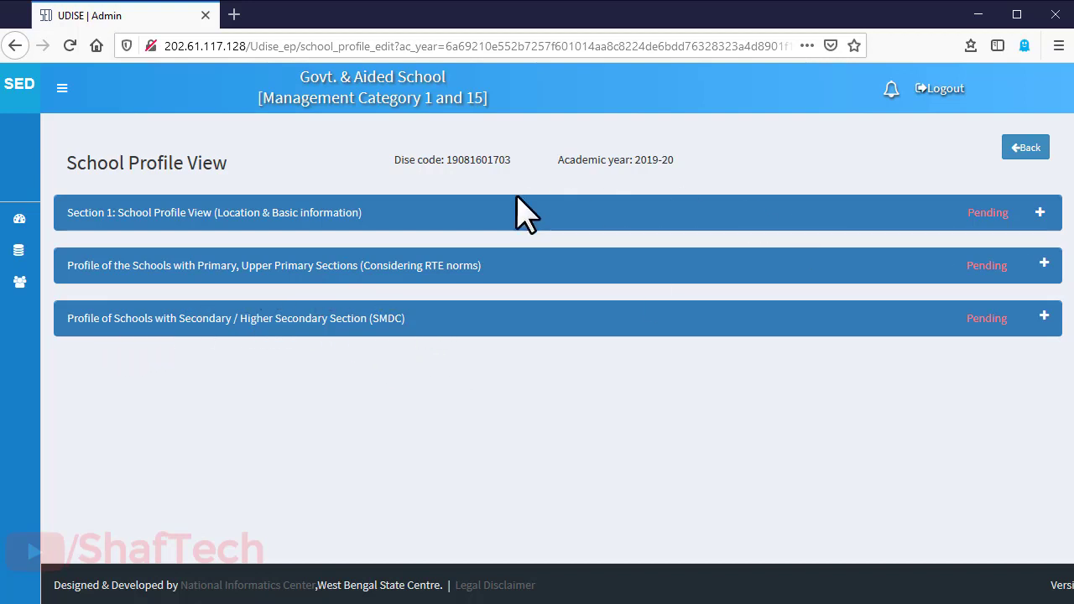
click(818, 214)
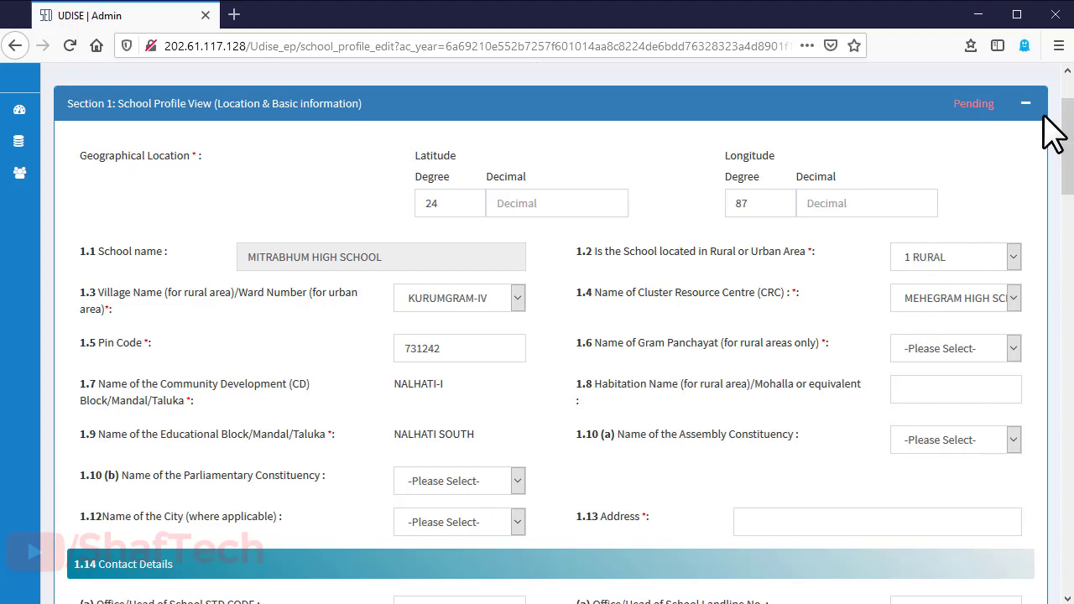
Examine the Section 1 fields for location, contact details, school category, class sections, and years of establishment and upgradation
drag(1067, 168, 1072, 172)
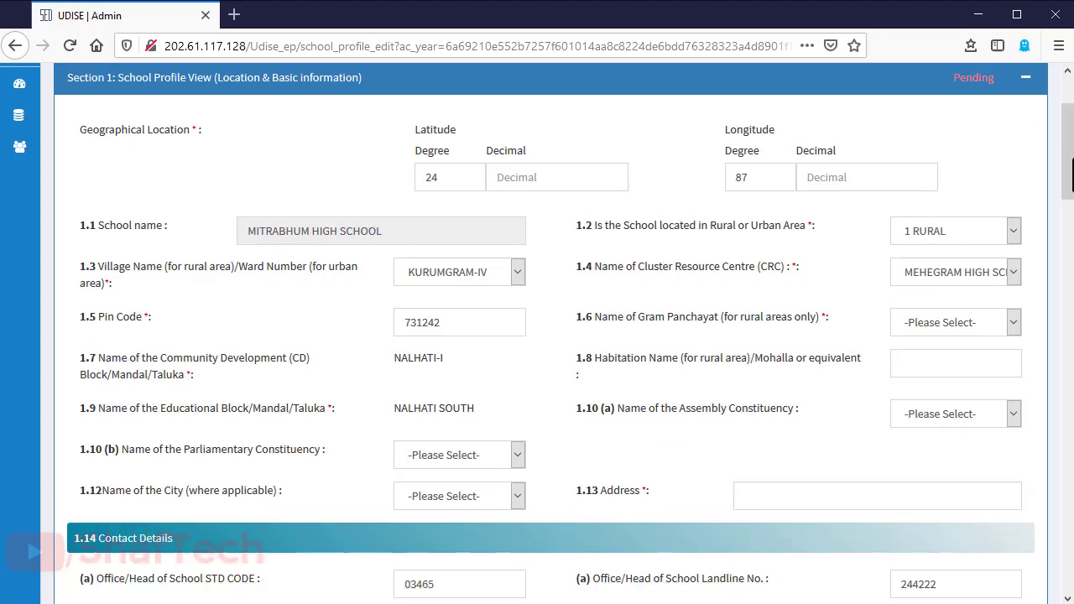
scroll(1073, 172, down, 5)
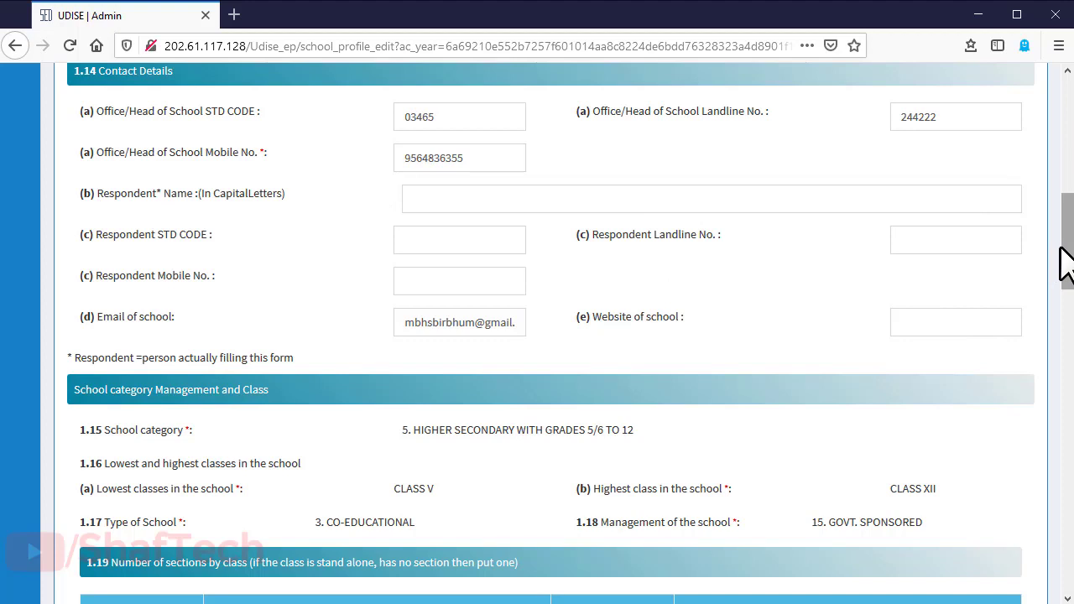
scroll(1066, 264, down, 4)
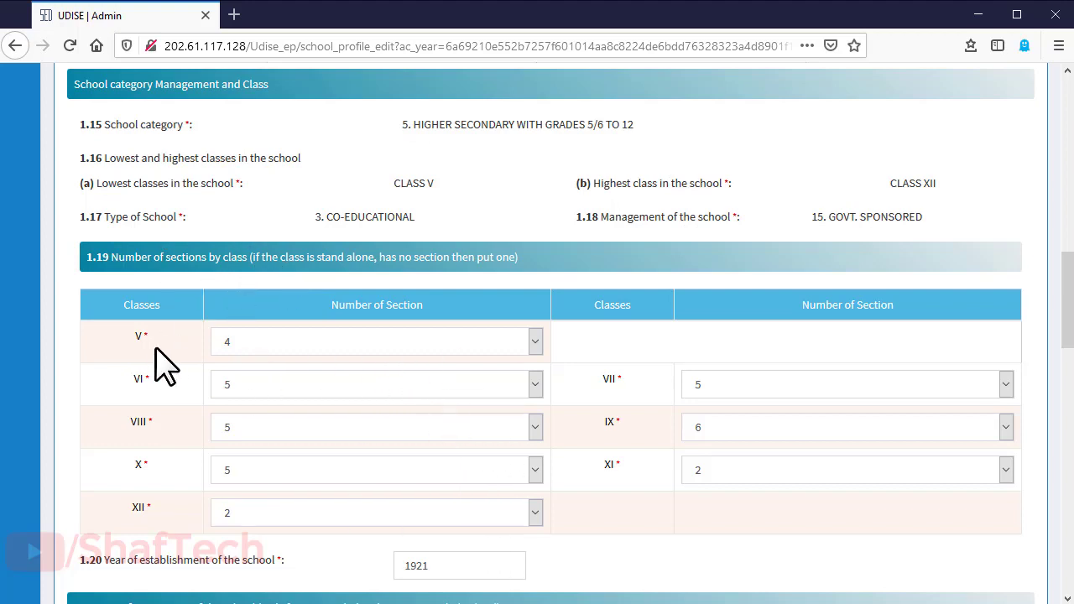
click(532, 340)
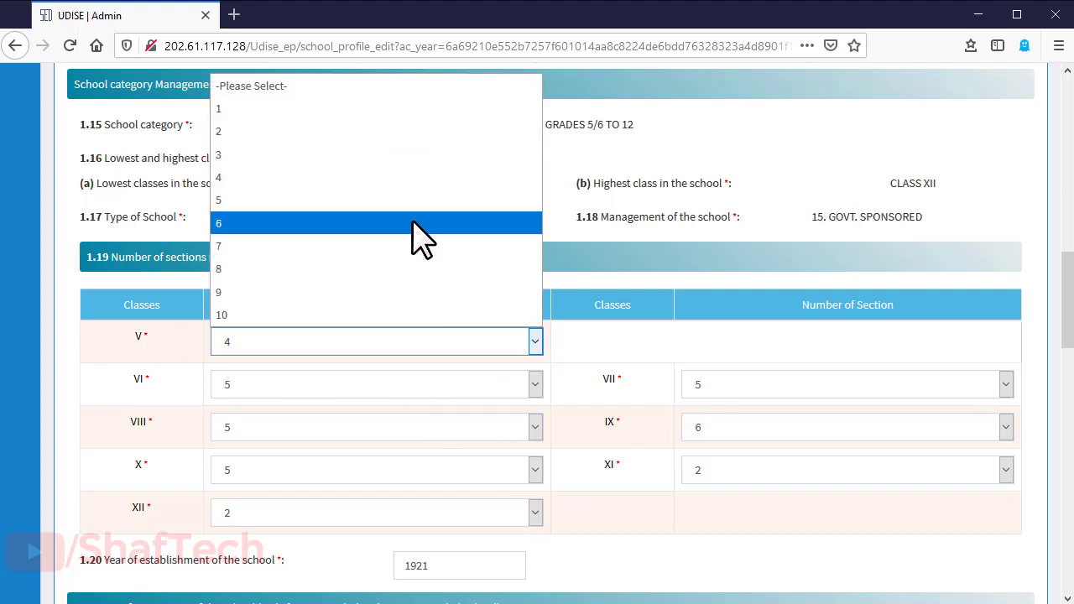
click(671, 259)
scroll(125, 108, down, 10)
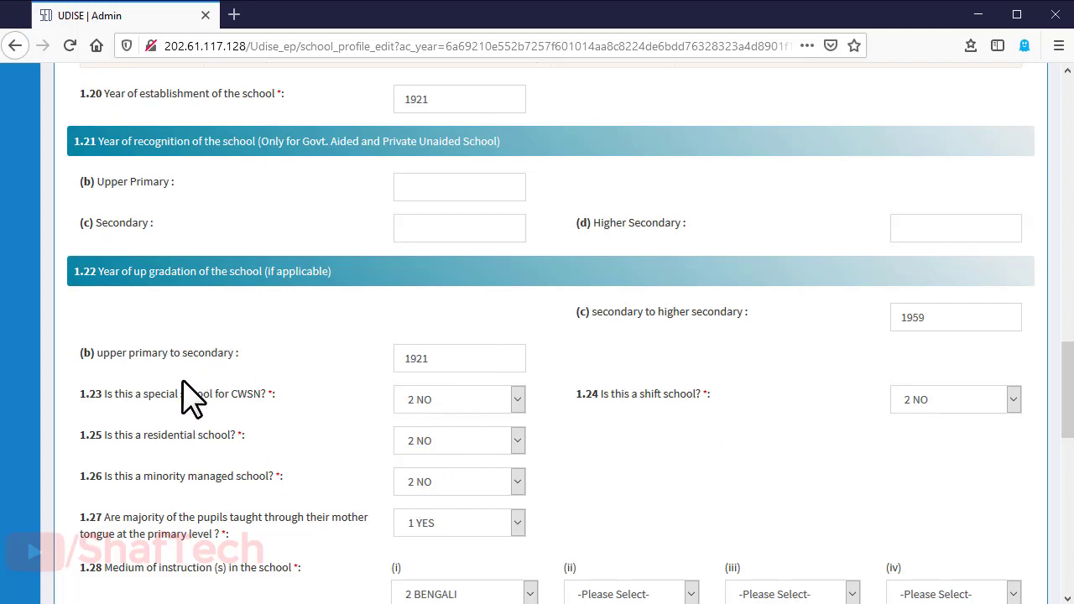
scroll(179, 386, down, 2)
scroll(180, 474, down, 2)
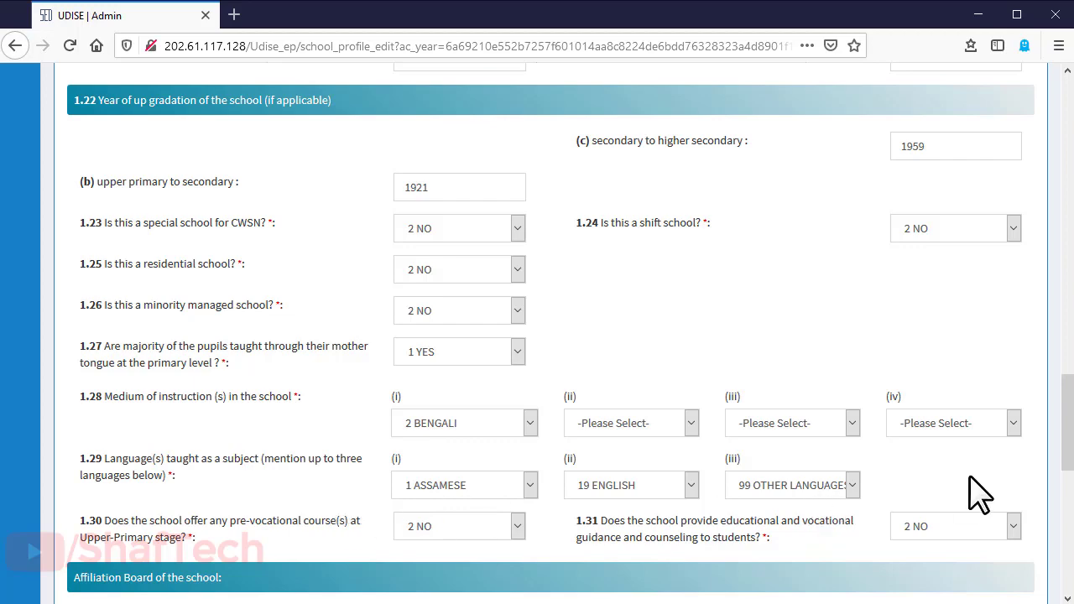
Examine the Section 1 fields for instruction medium, languages, affiliation board choices, distances to nearby schools and questions 1.35 and 1.36
scroll(925, 330, down, 2)
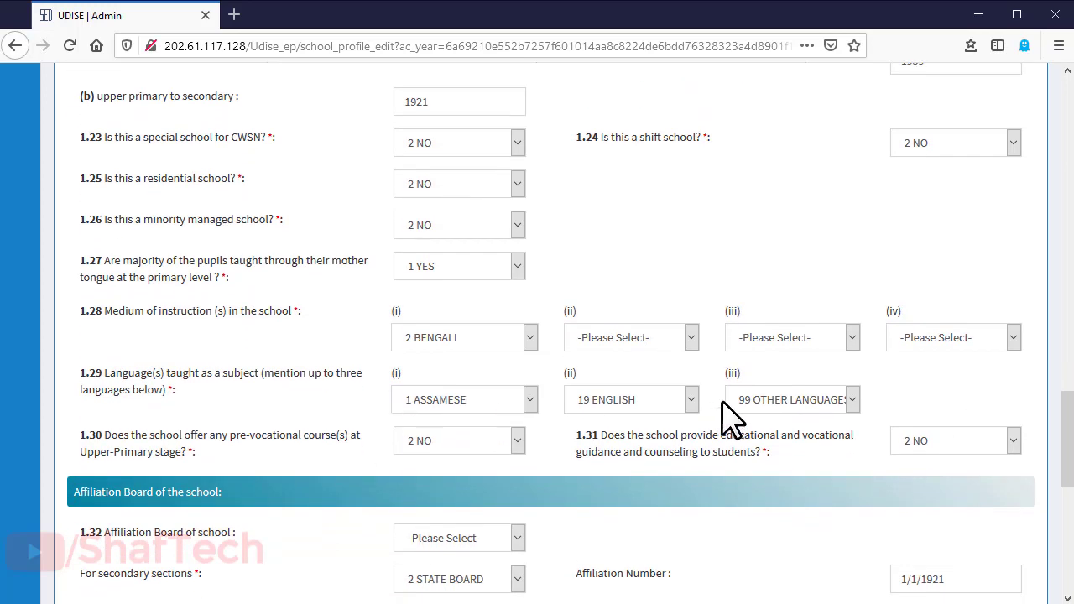
scroll(693, 403, down, 3)
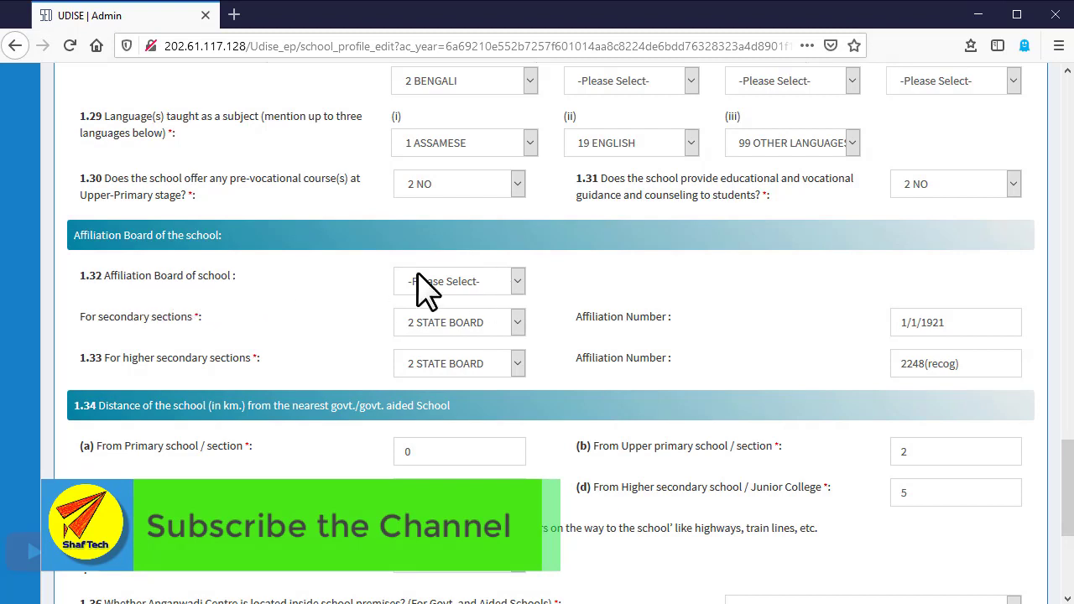
click(520, 279)
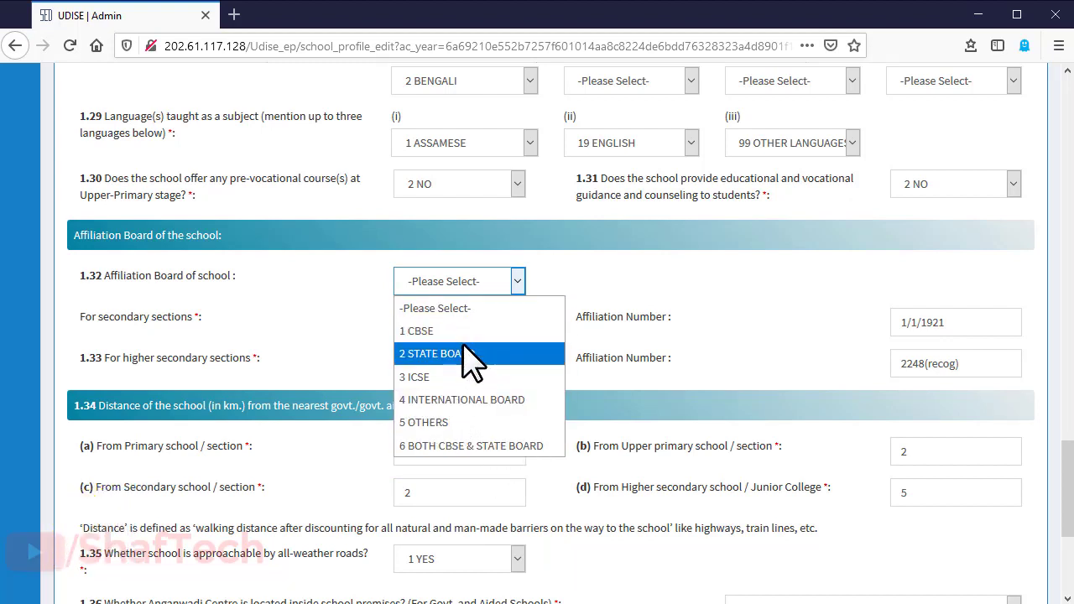
click(671, 319)
scroll(556, 360, down, 2)
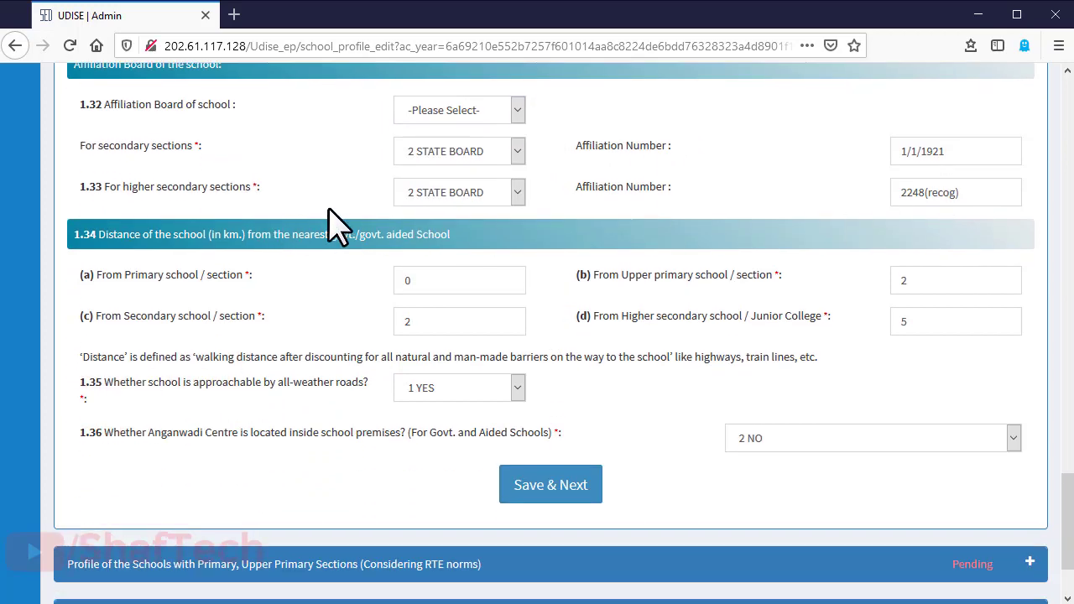
scroll(331, 244, down, 1)
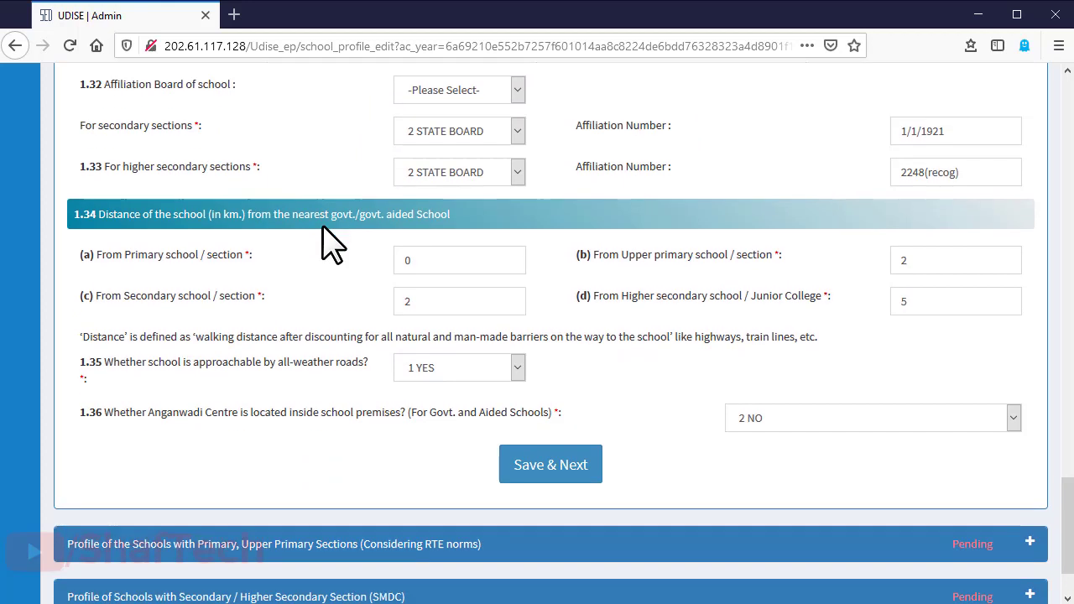
scroll(331, 244, down, 1)
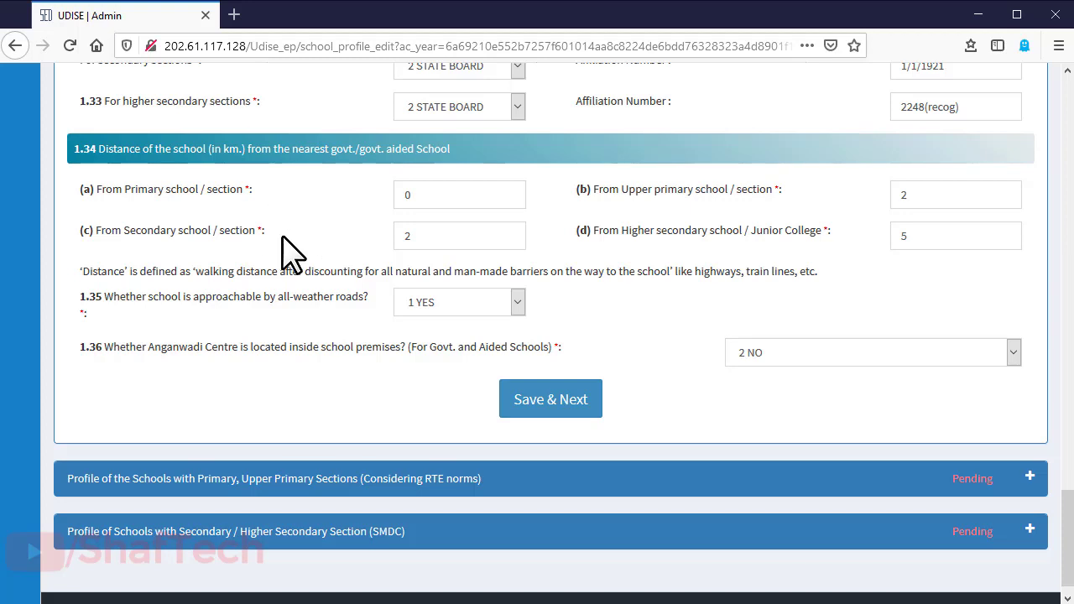
scroll(291, 252, down, 1)
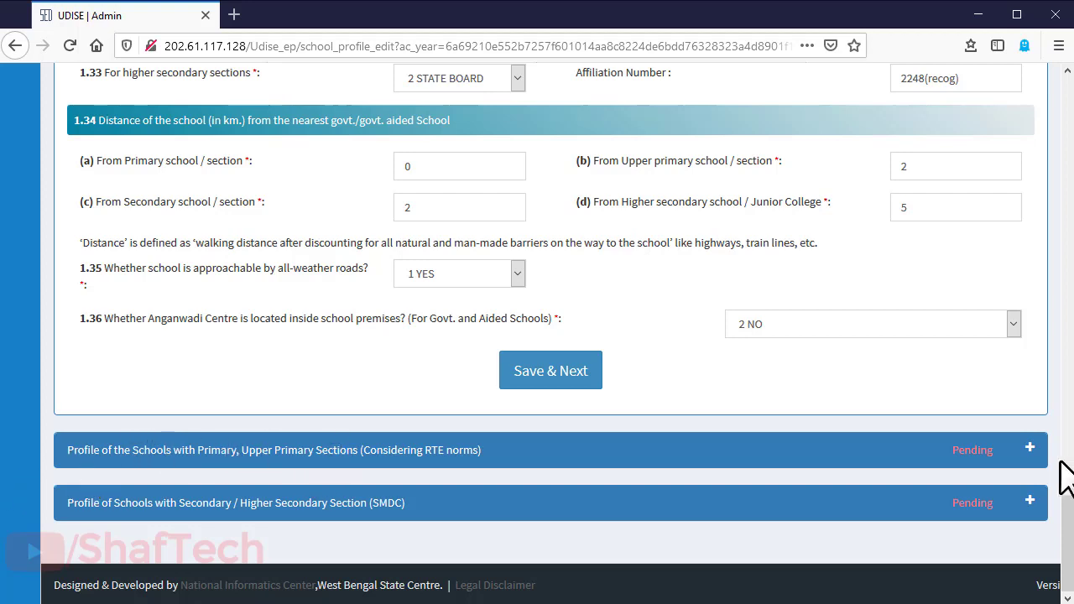
Expand the profile of schools with primary and upper primary sections and examine questions 1.37 to 1.47, including the CCE choices
click(1030, 450)
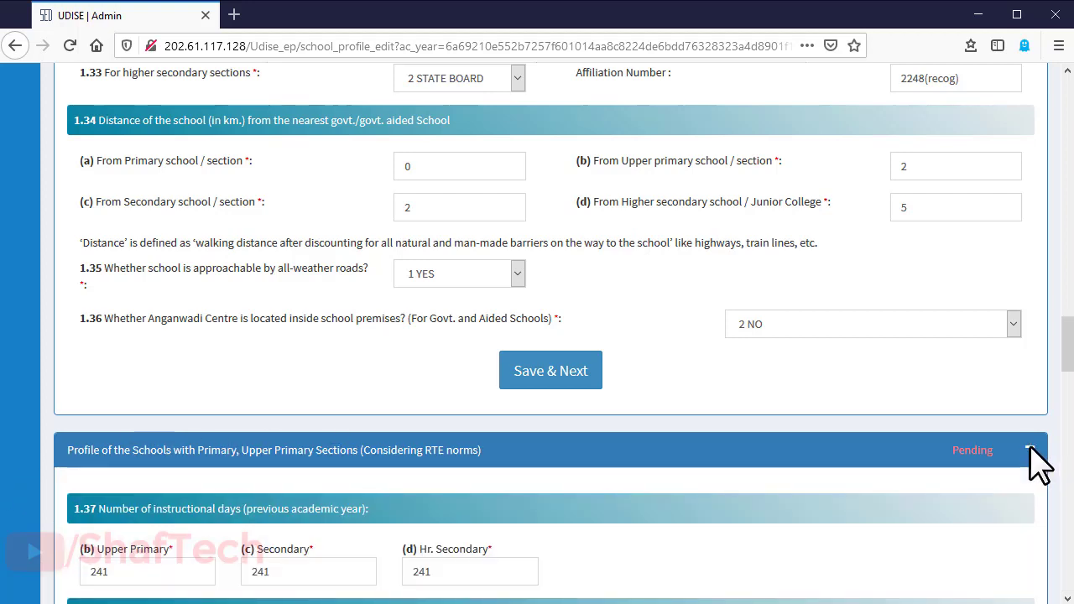
scroll(537, 336, down, 5)
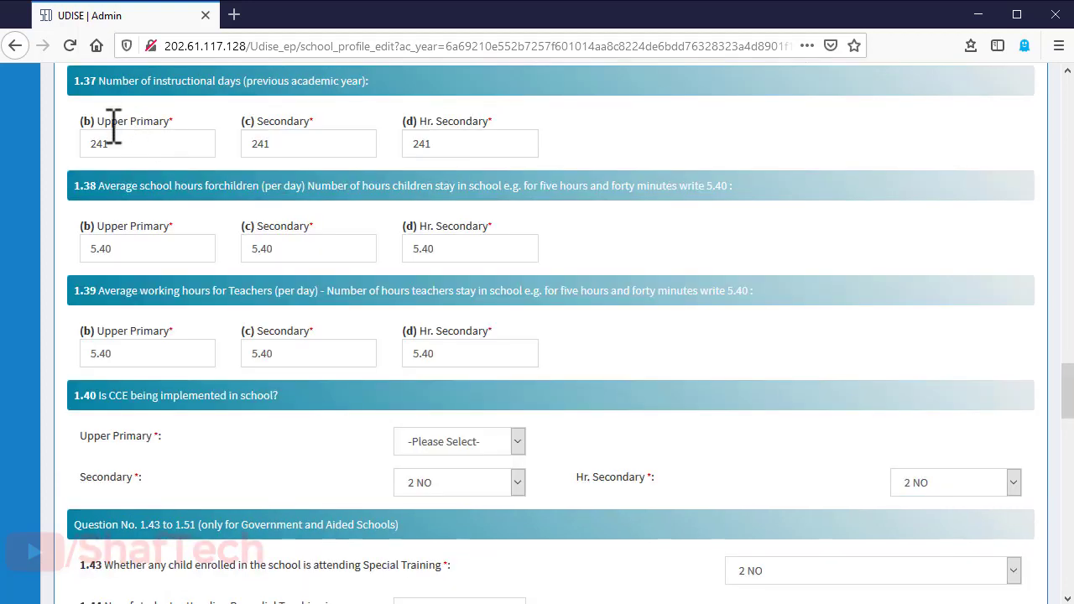
scroll(126, 109, up, 1)
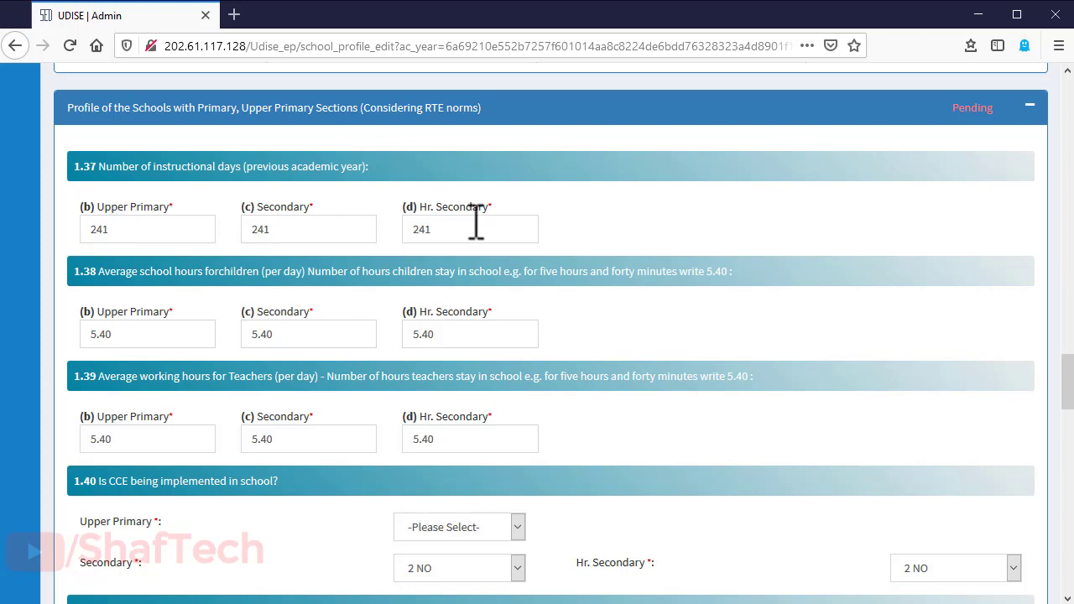
scroll(285, 240, down, 1)
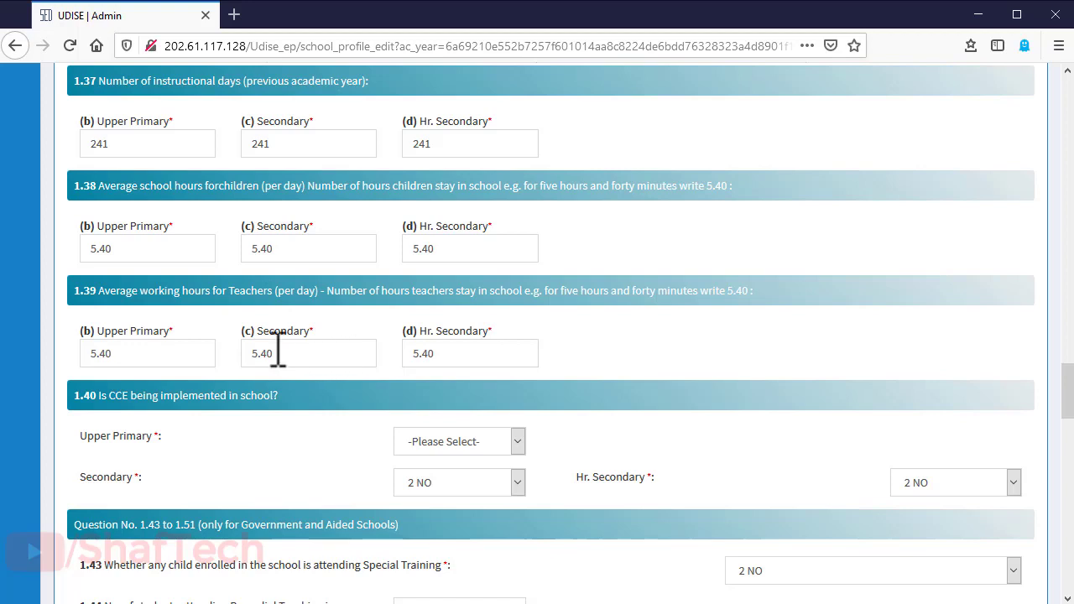
scroll(277, 348, down, 3)
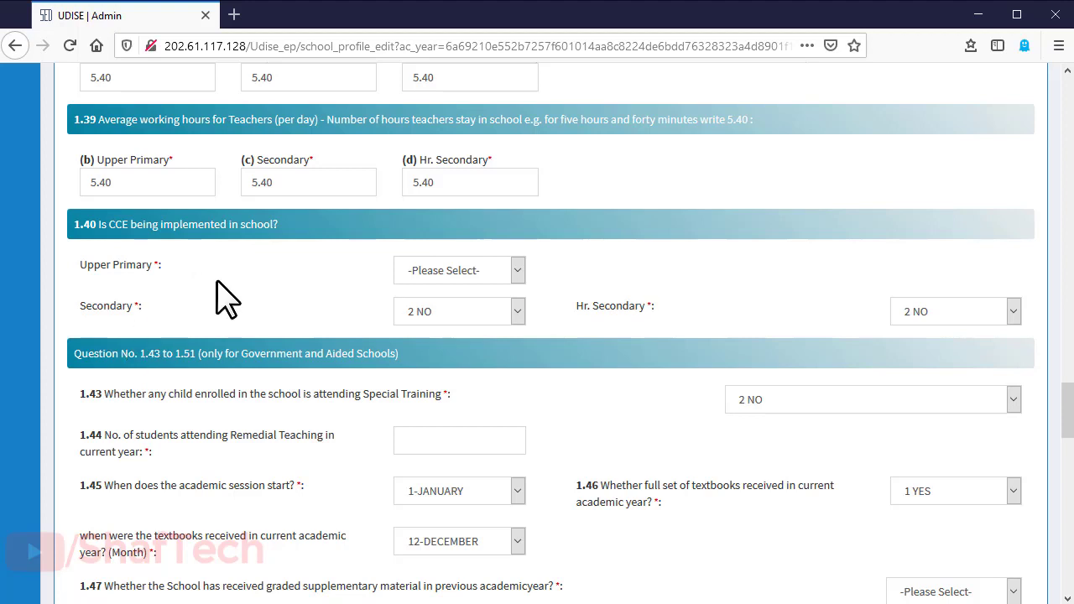
scroll(218, 295, down, 3)
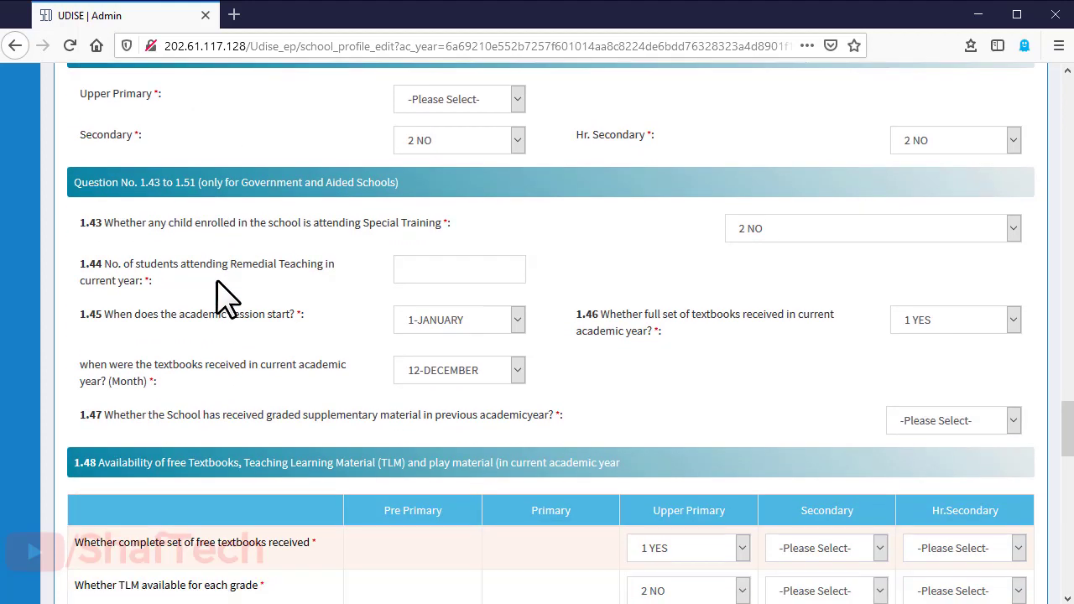
click(516, 140)
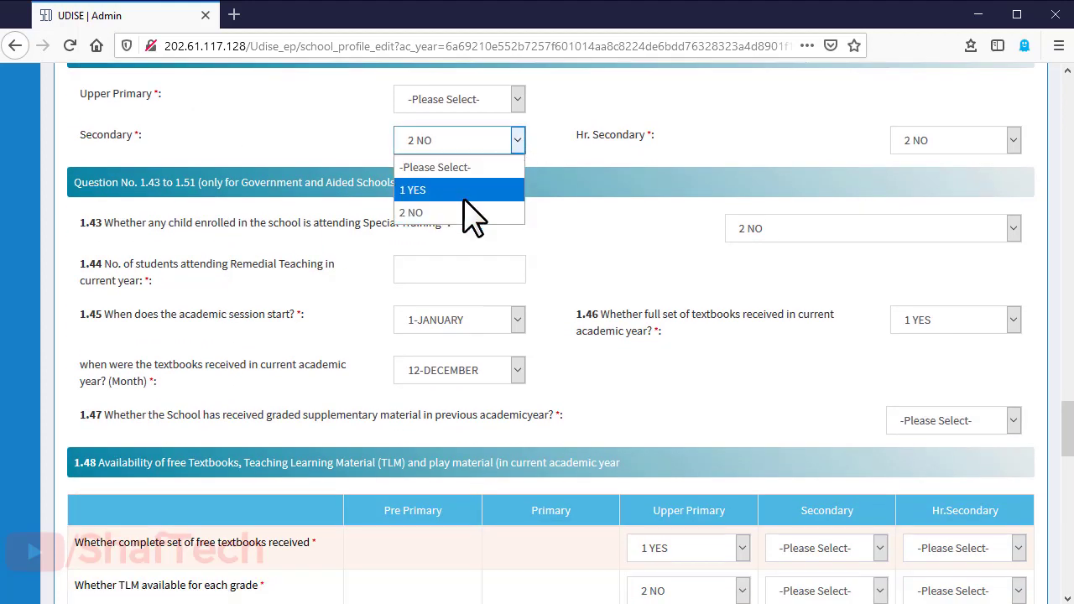
drag(294, 243, 77, 225)
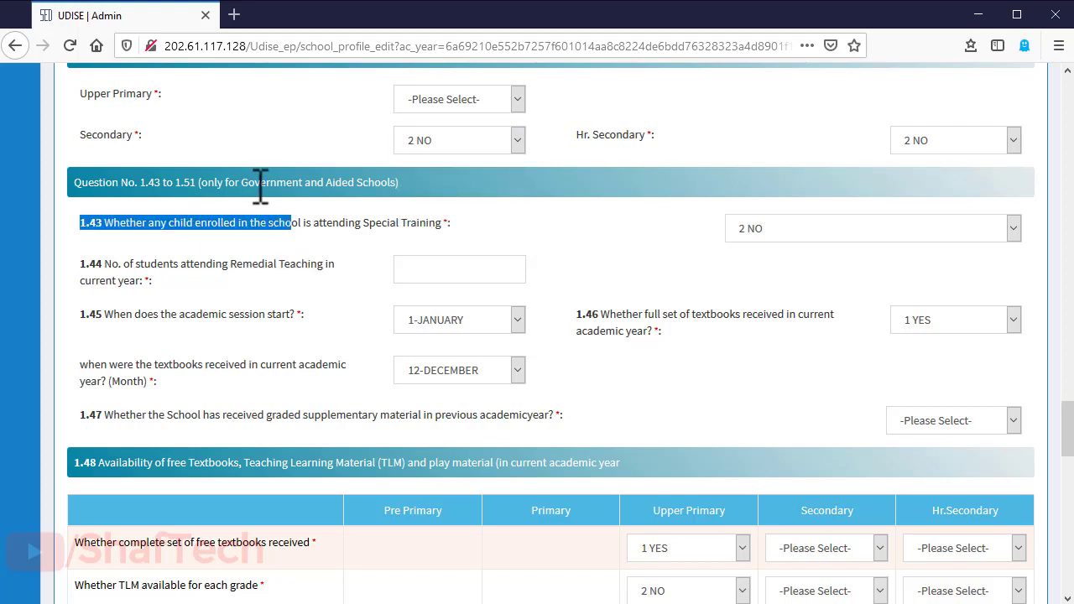
click(242, 220)
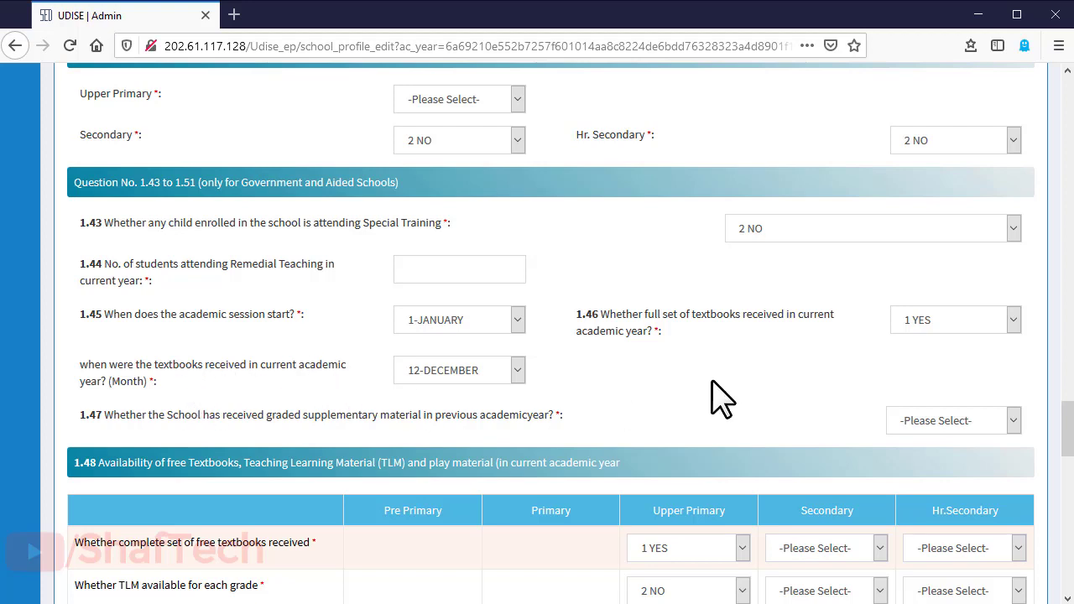
In table 1.48, set the complete set of free textbooks received to 1 YES for Secondary and Hr. Secondary
scroll(717, 394, down, 3)
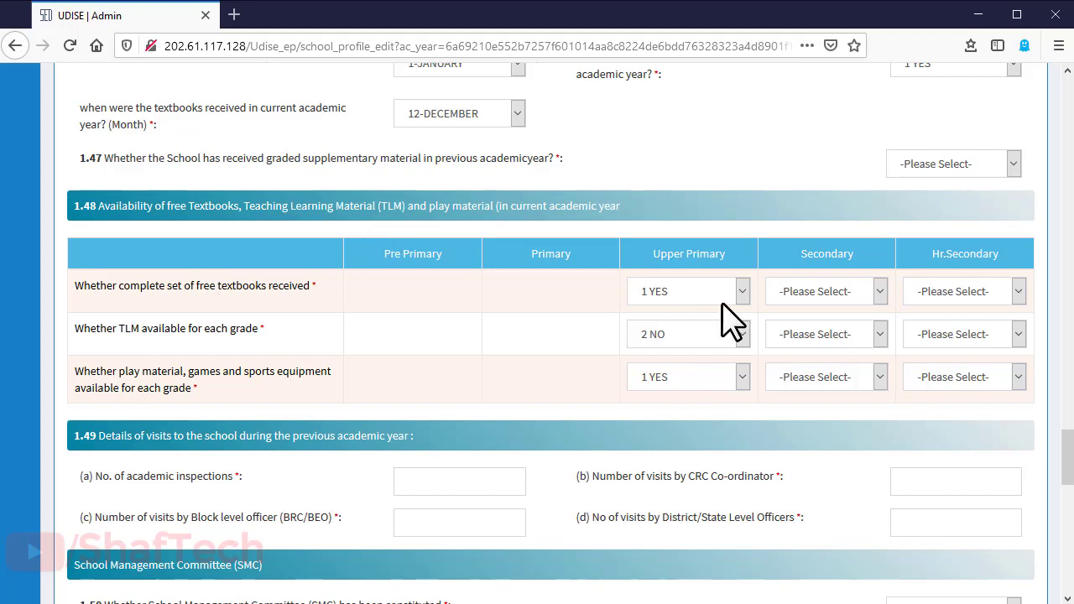
click(873, 294)
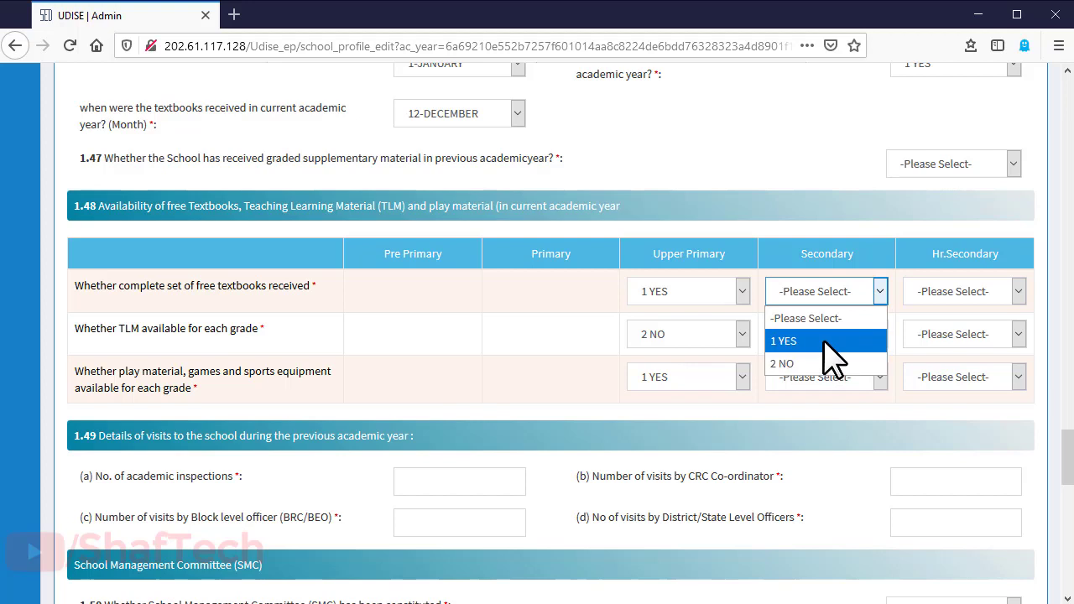
click(834, 340)
click(990, 302)
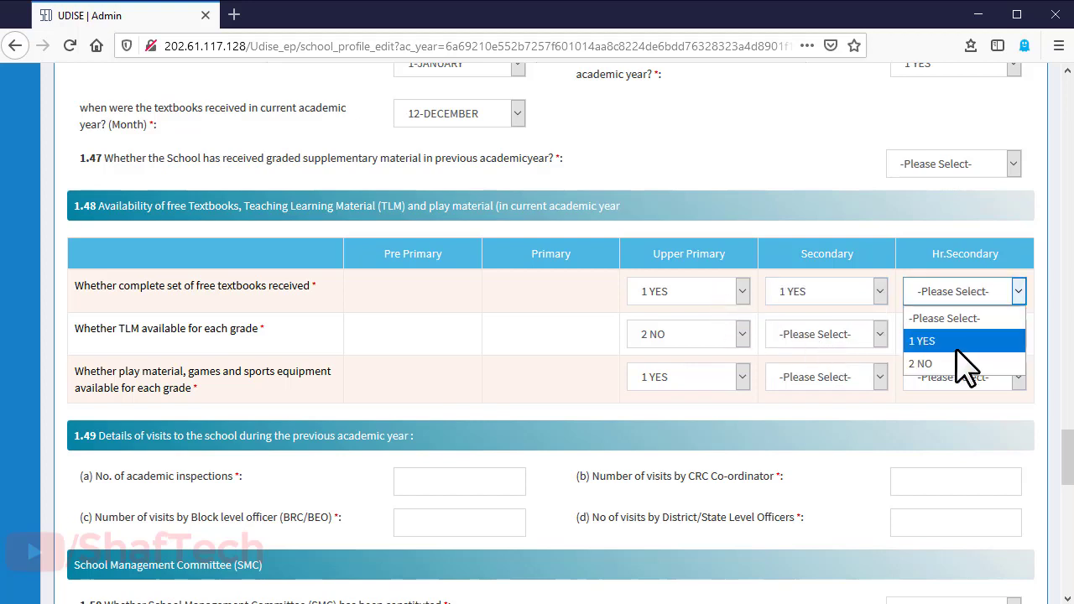
click(957, 345)
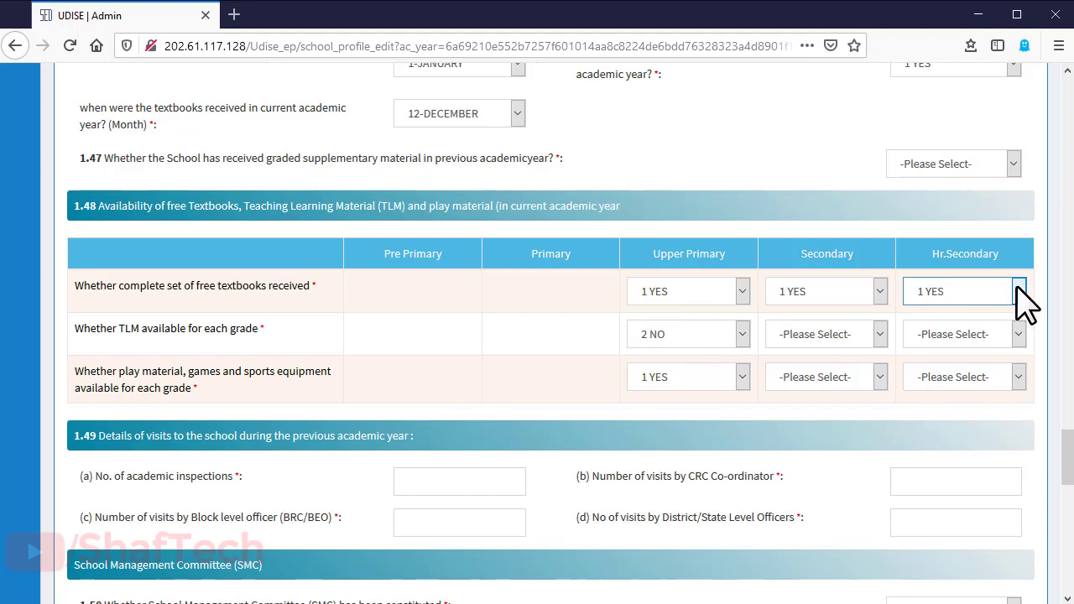
In table 1.48, set the complete set of free textbooks received to 2 NO for Hr. Secondary
click(1017, 290)
click(955, 362)
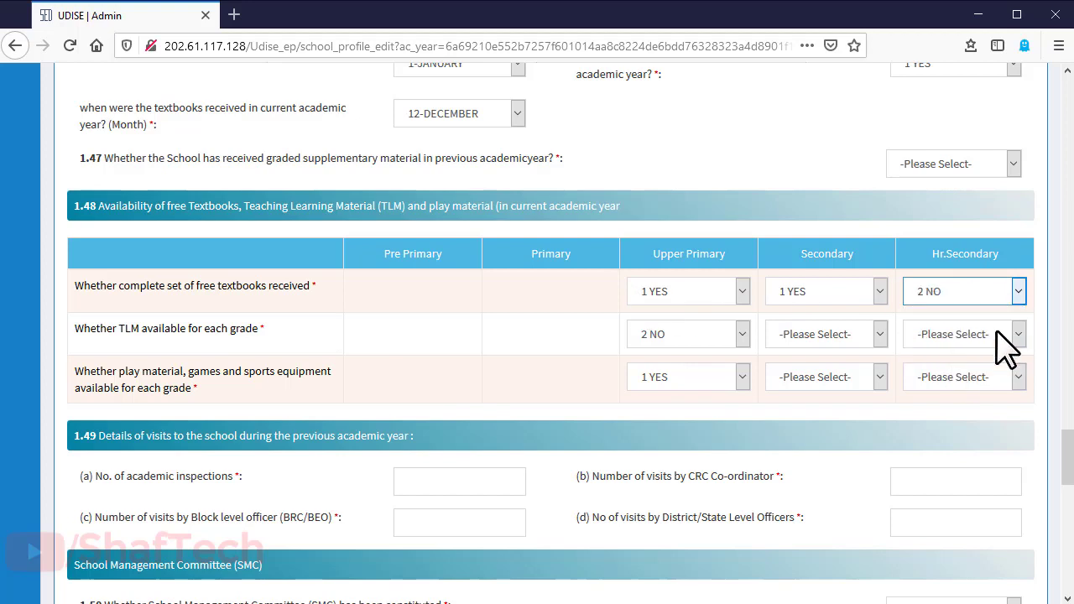
click(835, 291)
click(536, 329)
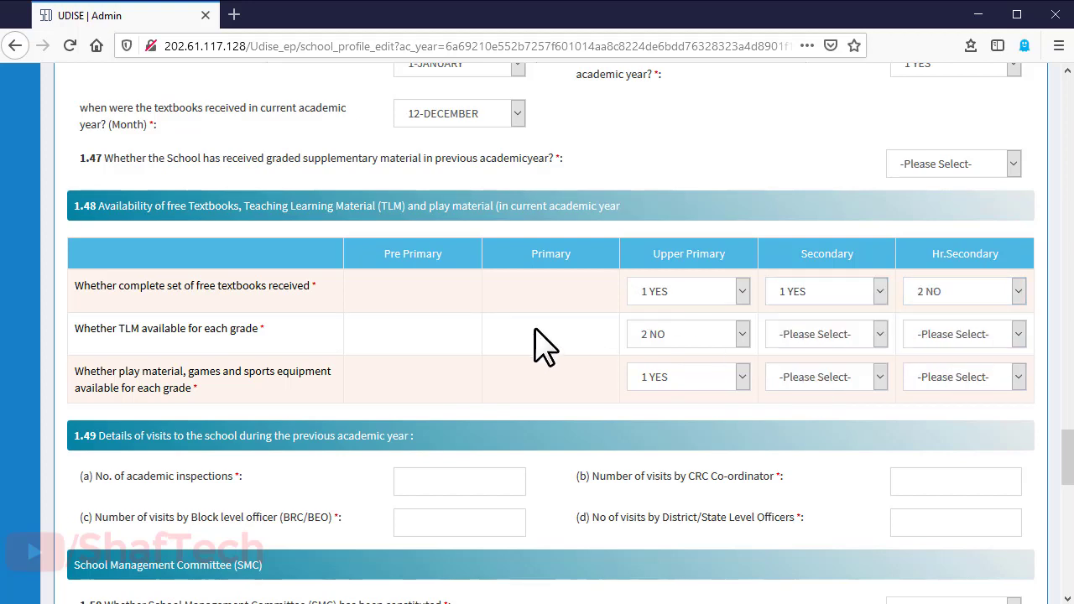
Examine the school visits, School Management Committee and bank details fields, and expand the secondary and higher secondary (SMDC) profile
scroll(460, 371, down, 3)
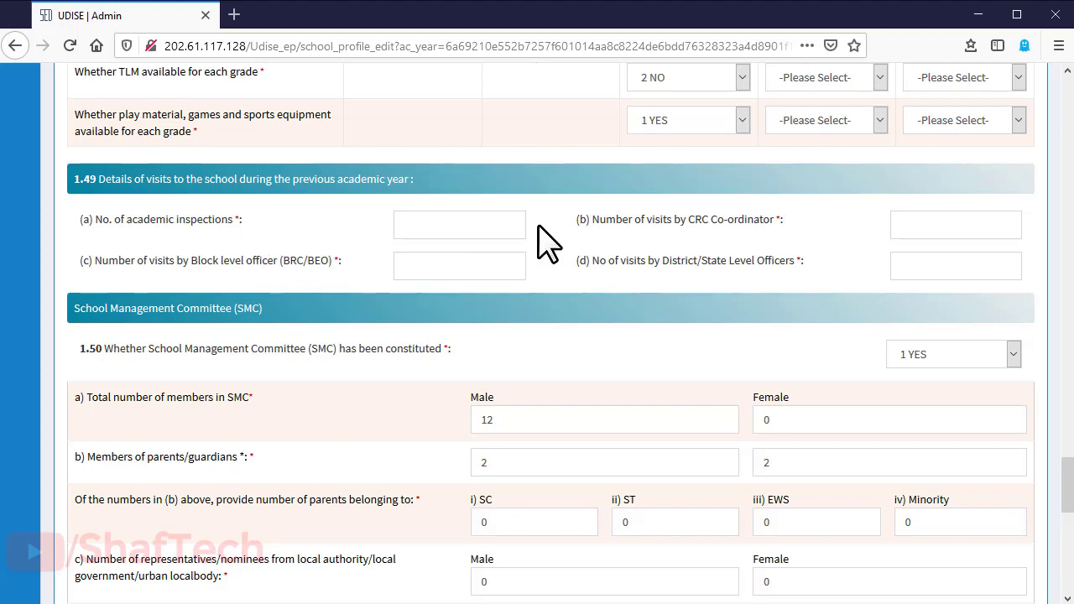
scroll(336, 495, down, 3)
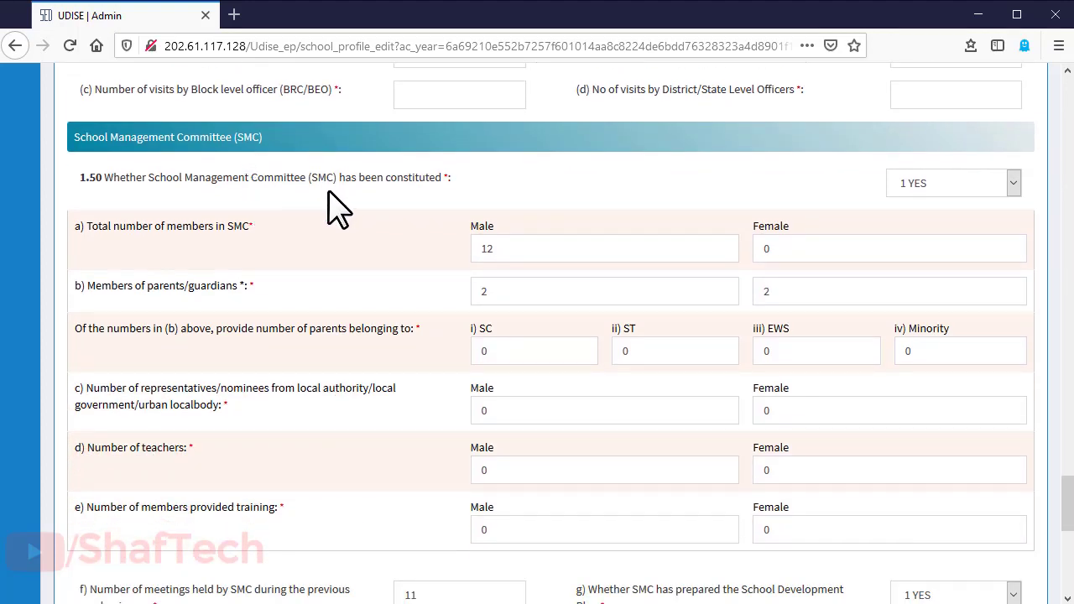
scroll(379, 310, down, 7)
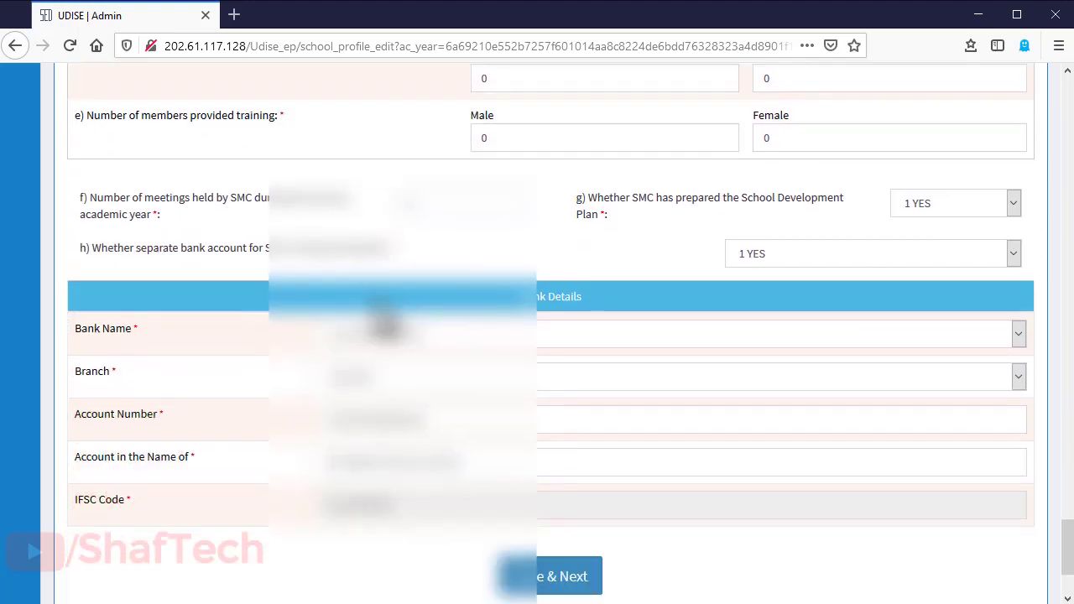
scroll(252, 285, down, 2)
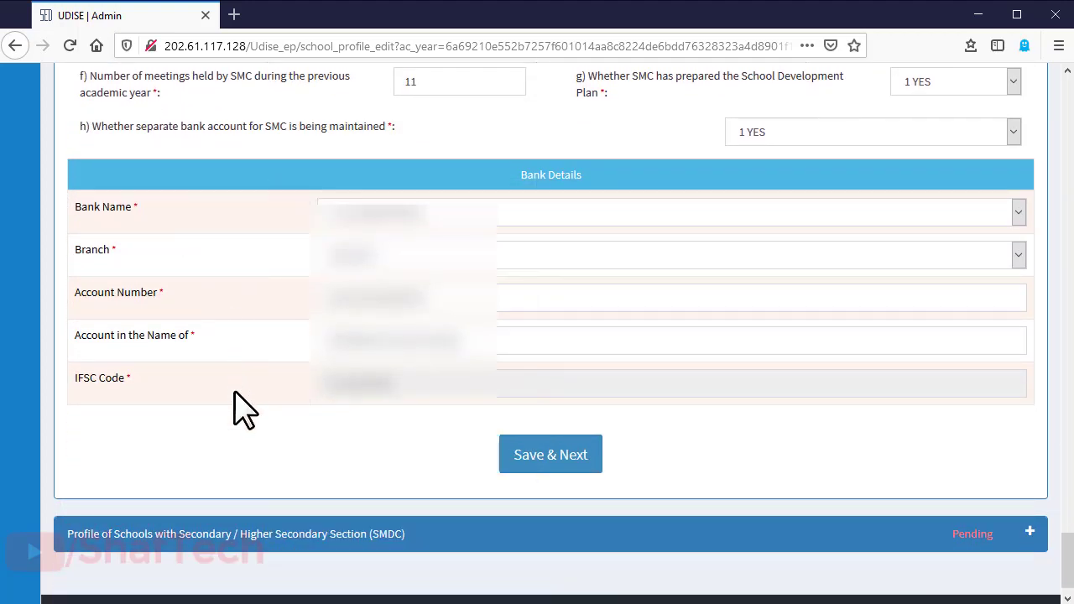
click(1029, 534)
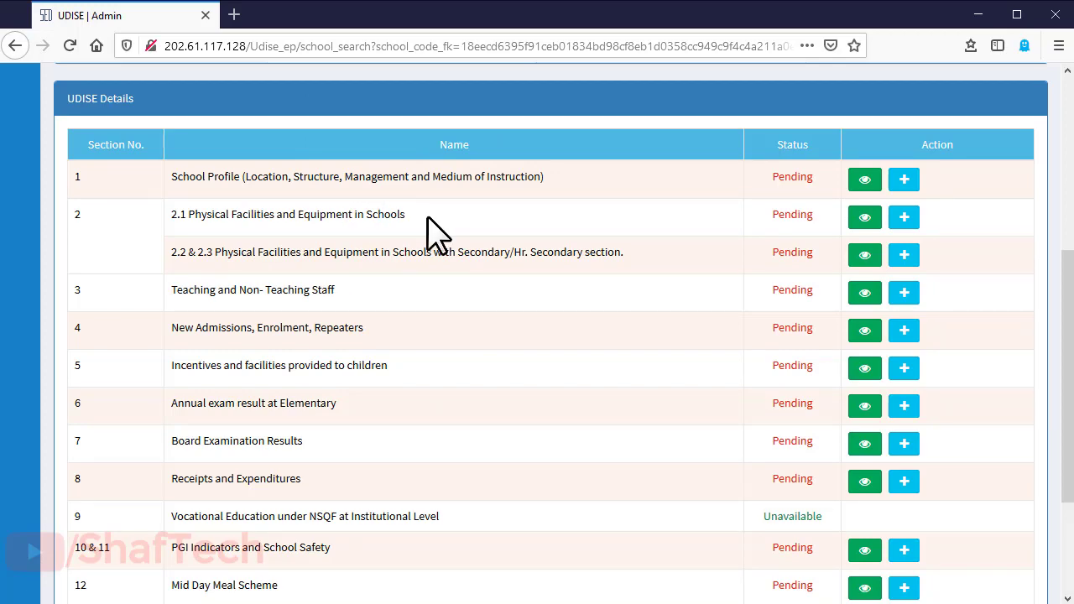
Open section 2.1 Physical Facilities and Equipment in Schools for editing and examine the building, boundary wall and classroom fields
click(906, 218)
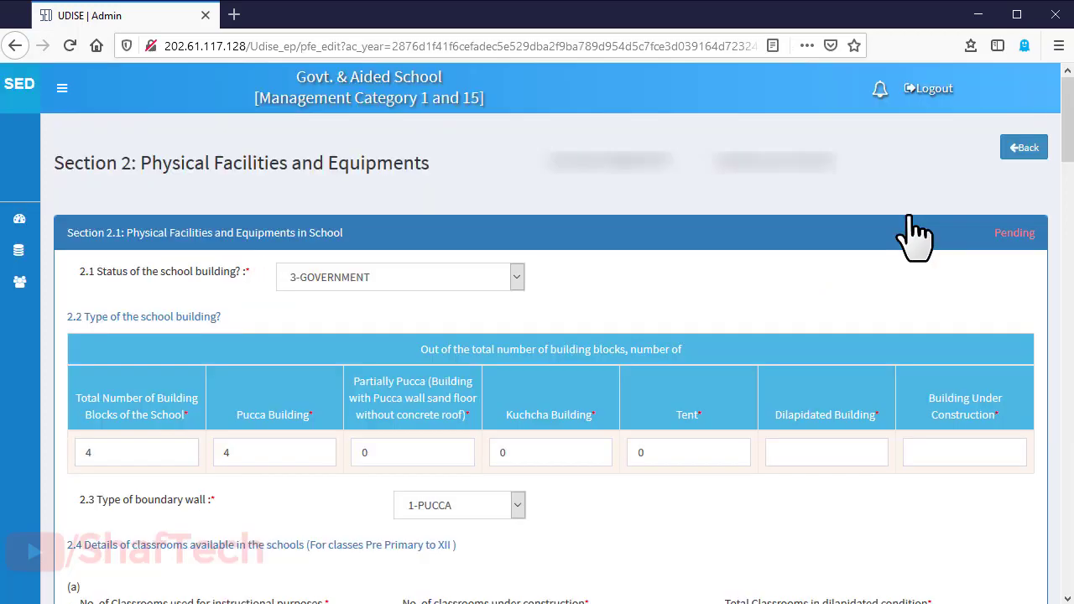
scroll(312, 115, down, 2)
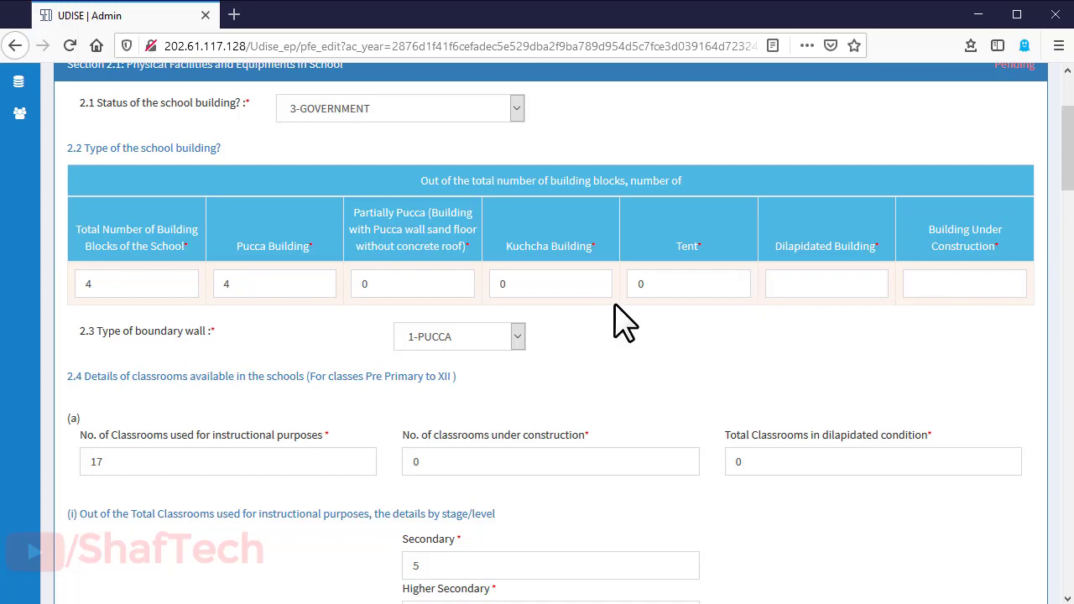
scroll(620, 320, down, 3)
scroll(621, 320, down, 3)
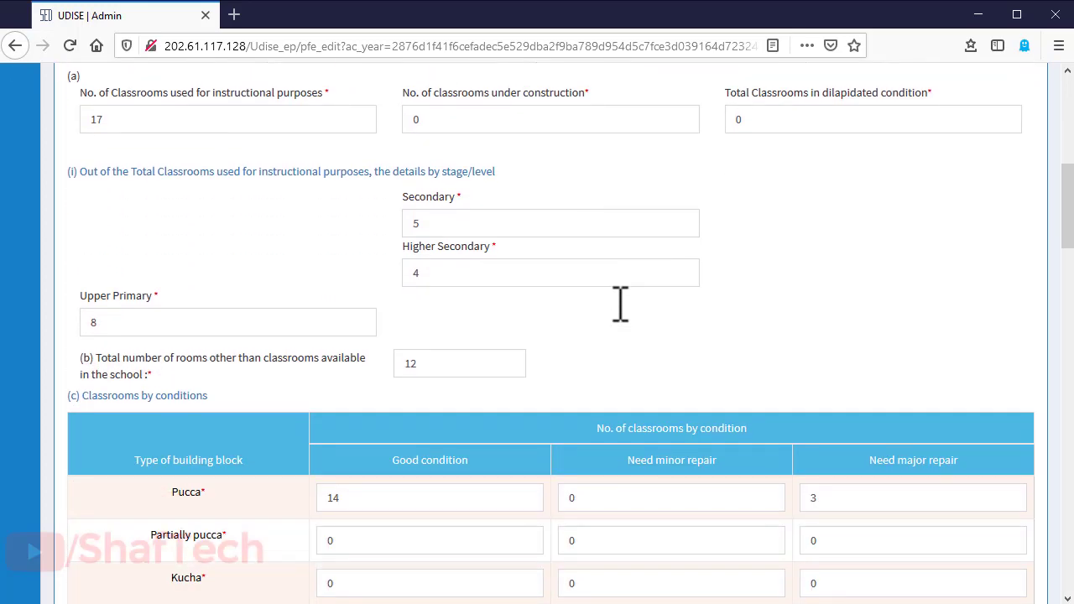
scroll(621, 319, down, 8)
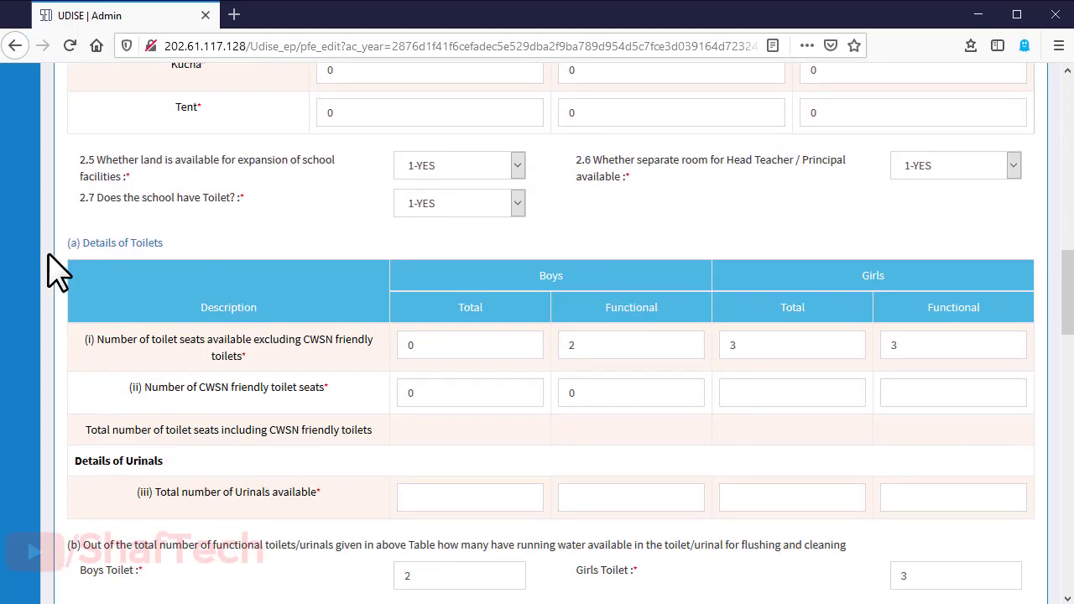
Examine the Section 2.1 fields for toilets and urinals, drinking water, electricity, library, medical check-ups, ramps and dustbins
scroll(216, 293, down, 4)
scroll(216, 293, down, 5)
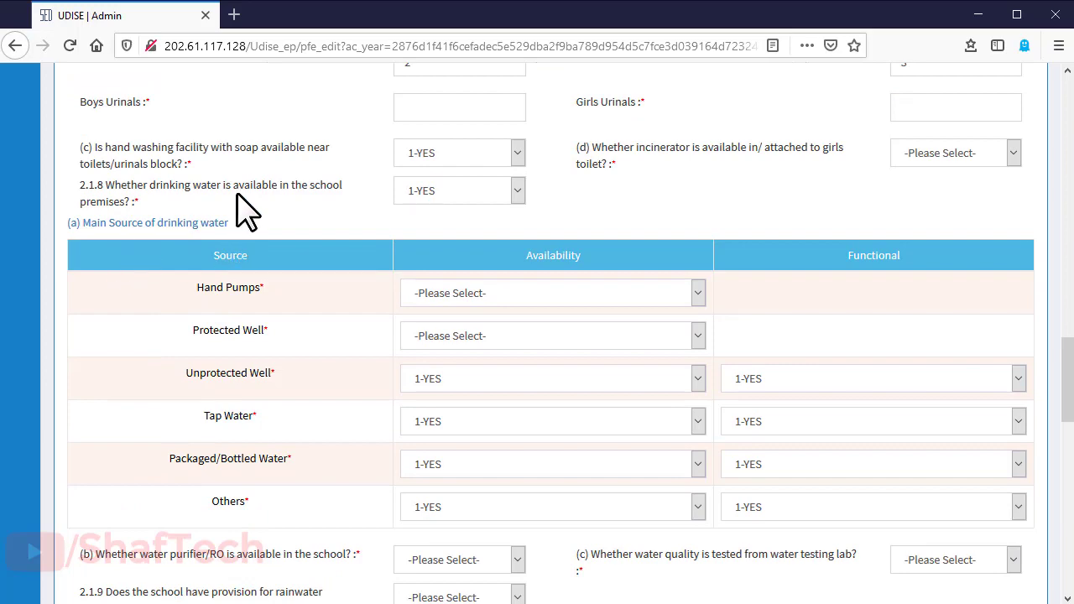
scroll(243, 210, down, 6)
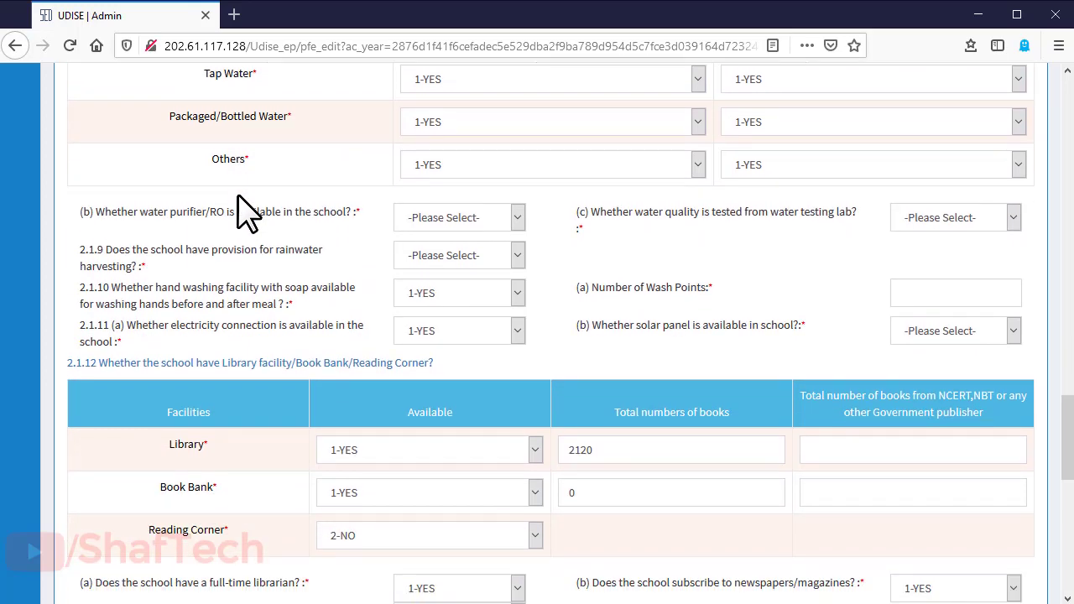
scroll(243, 210, down, 3)
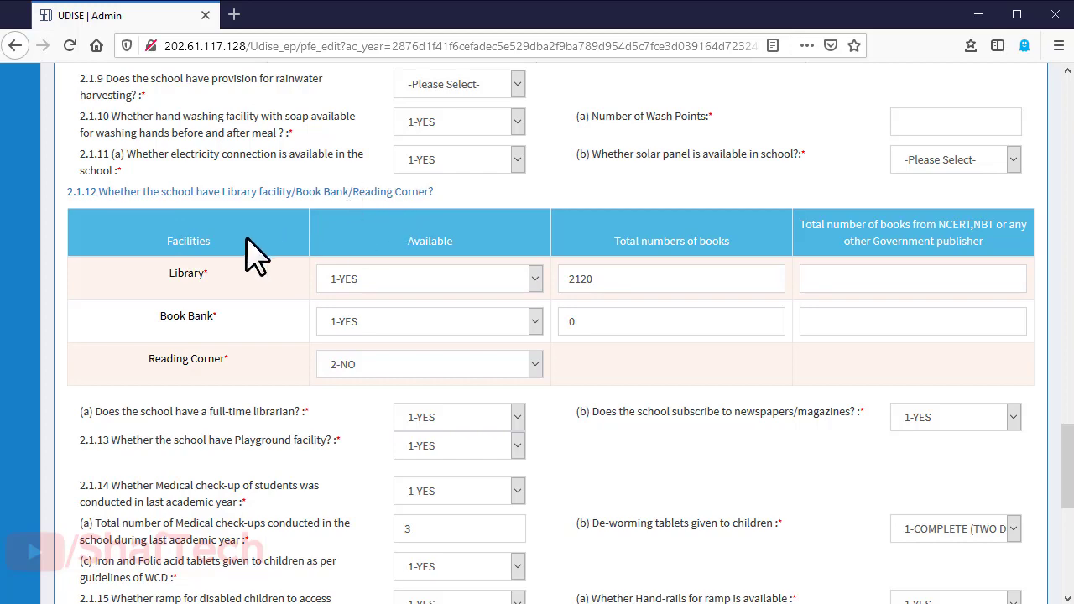
scroll(252, 252, down, 3)
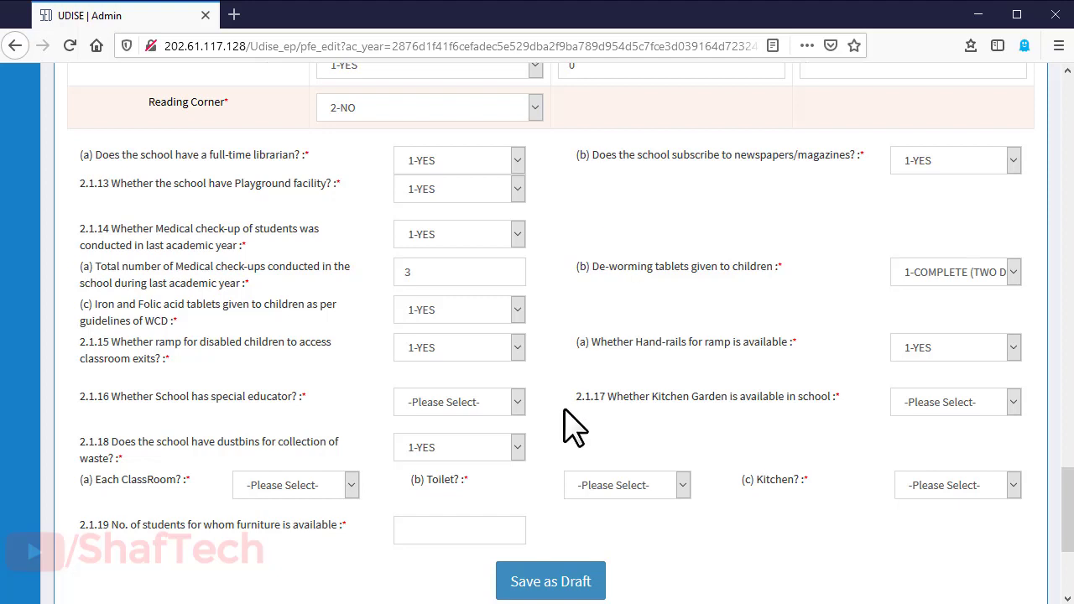
scroll(710, 494, down, 3)
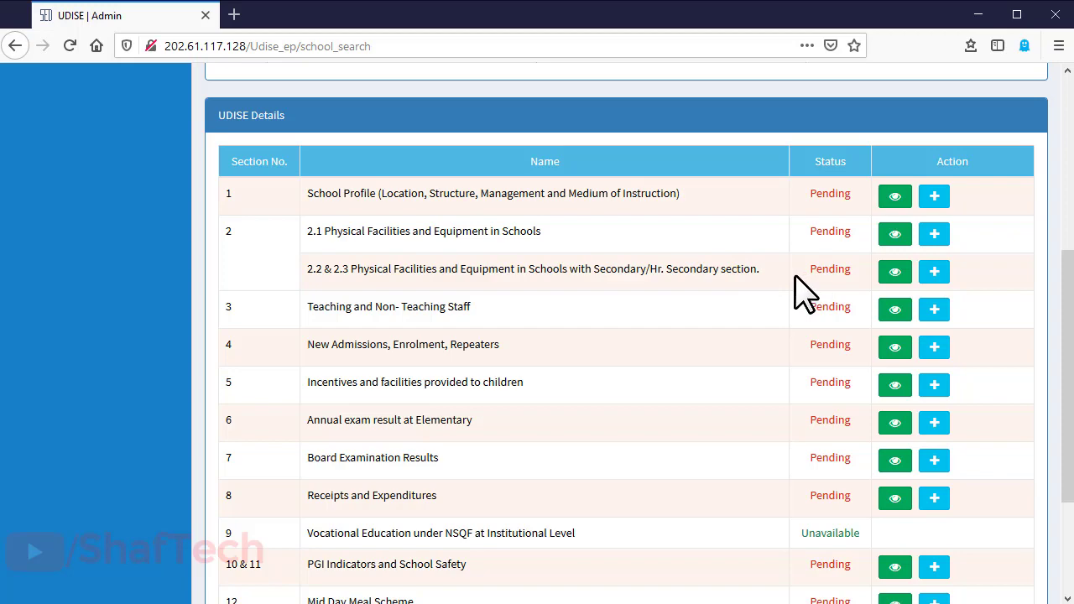
Open section 2.2 & 2.3 for Secondary/Hr. Secondary schools for editing and examine the facilities listed in question 2.2.1
click(933, 268)
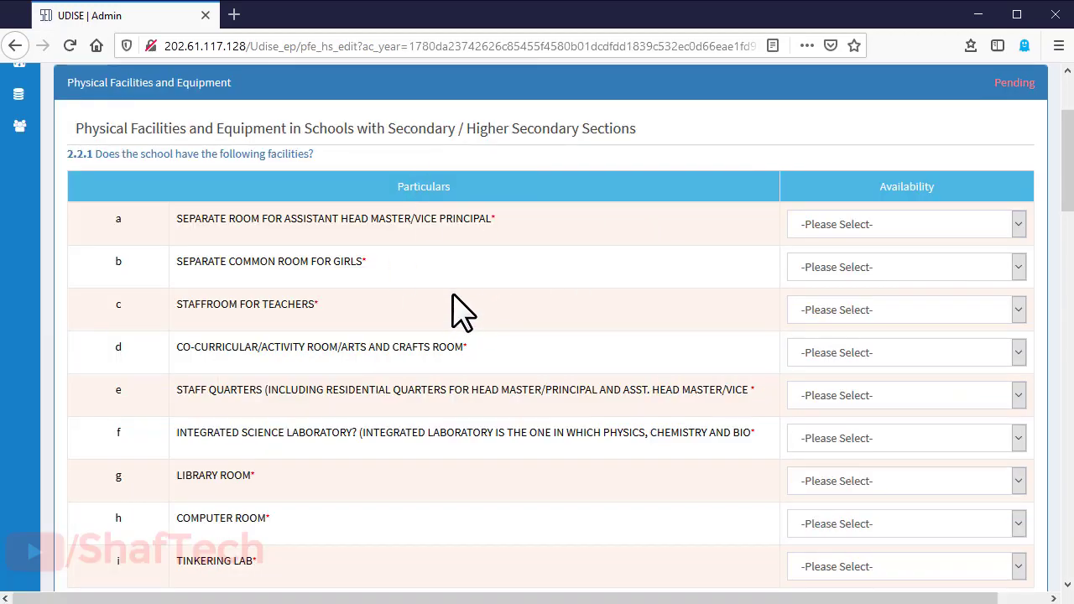
scroll(457, 311, down, 4)
scroll(457, 311, up, 5)
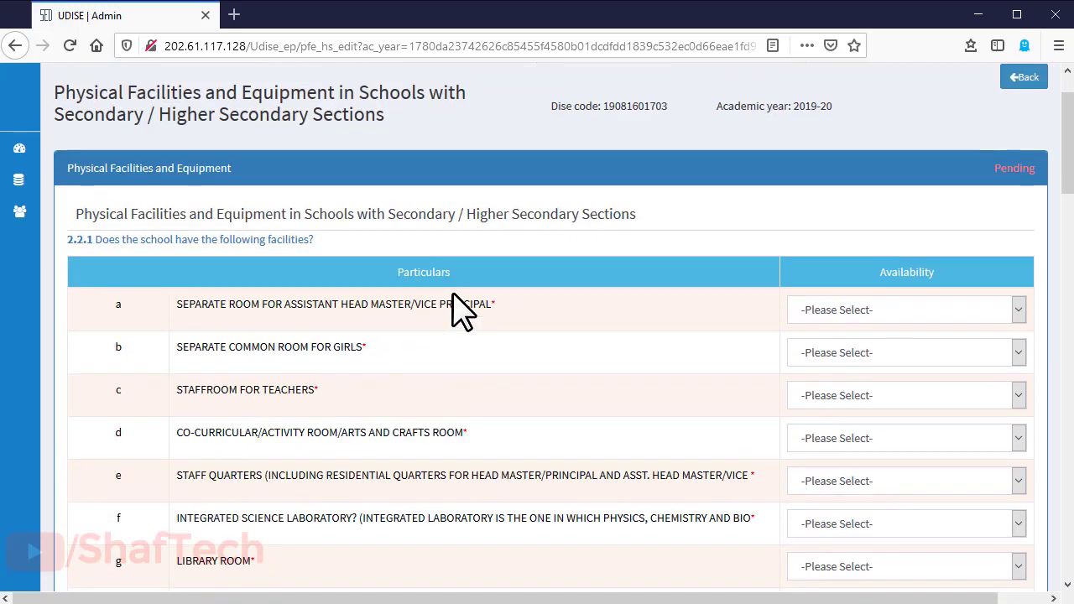
scroll(462, 312, down, 2)
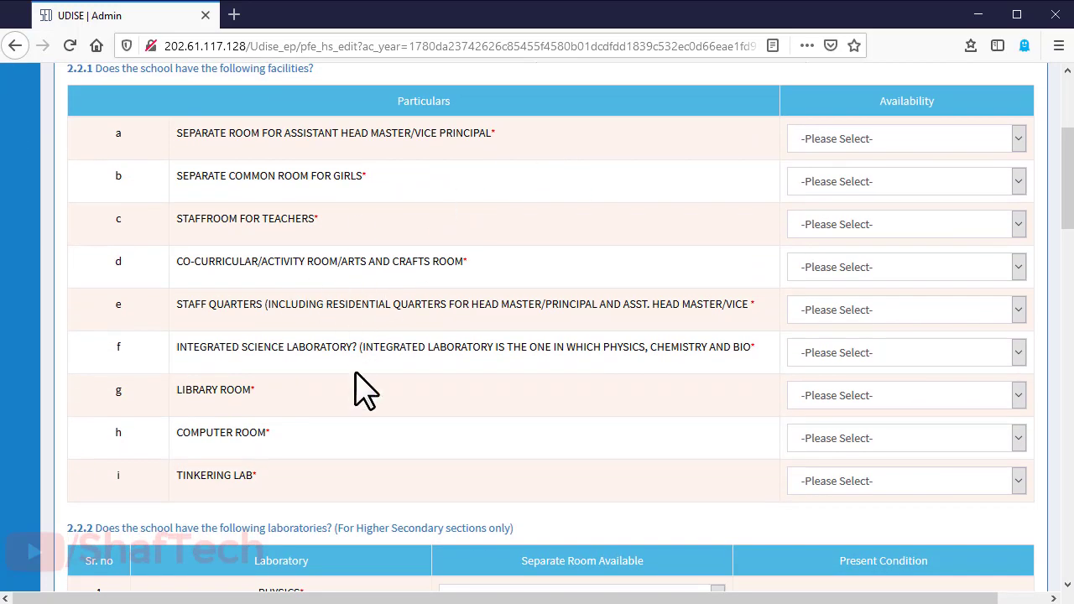
scroll(361, 388, down, 1)
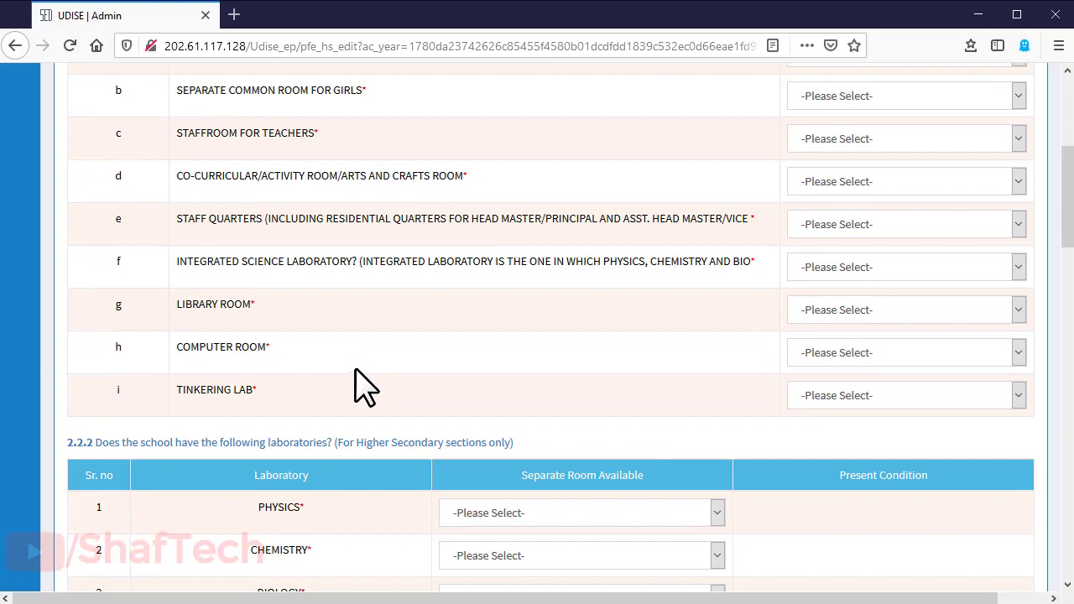
Examine the laboratories in 2.2.2 and equipment in 2.2.3, including the availability choices for the audio/visual/public address system
scroll(355, 369, down, 2)
scroll(311, 344, down, 5)
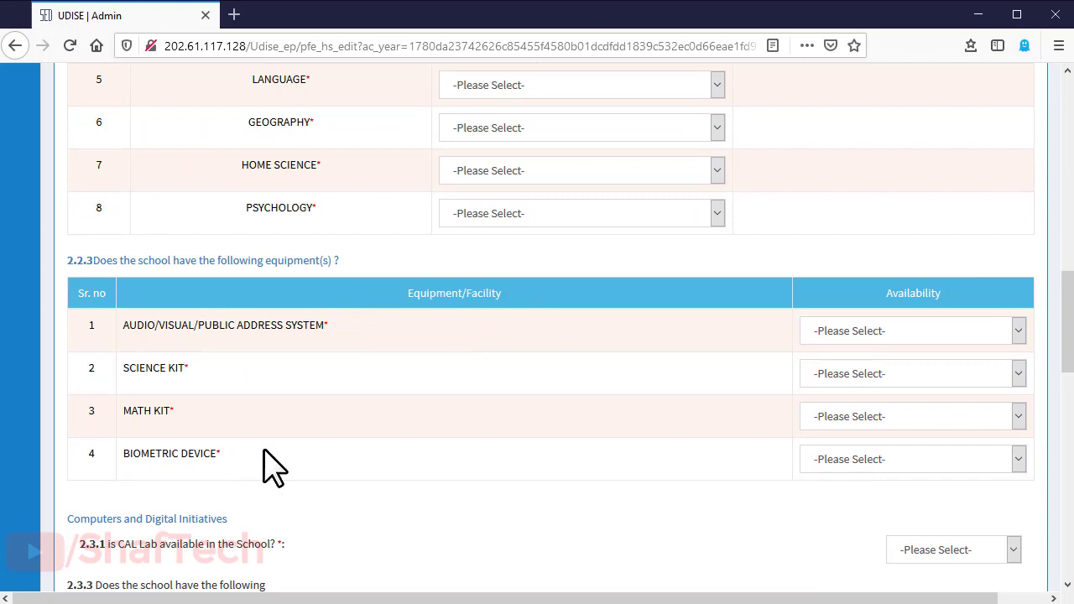
scroll(348, 412, down, 2)
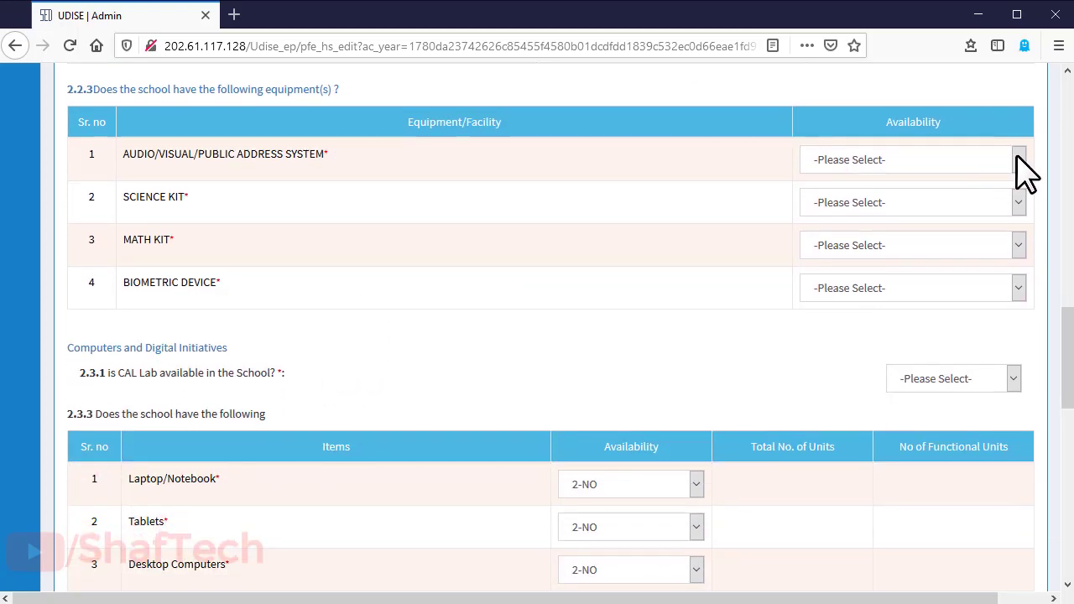
click(1017, 160)
click(523, 235)
Review the digital items in table 2.3.3 and set the availability of Laptop/Notebook to 1-YES
scroll(444, 268, down, 3)
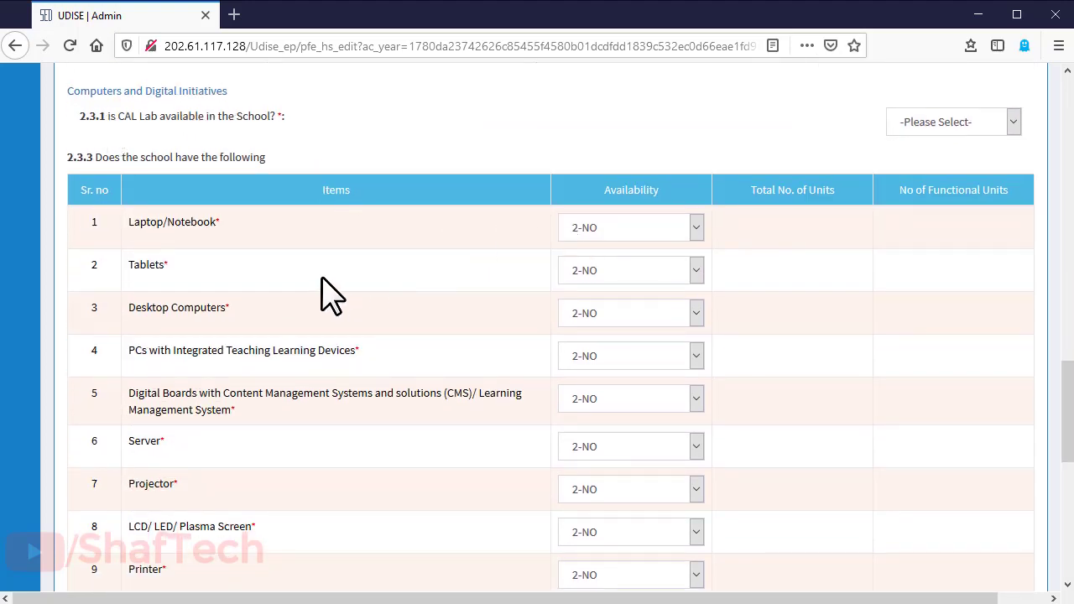
scroll(303, 283, down, 2)
scroll(302, 284, down, 4)
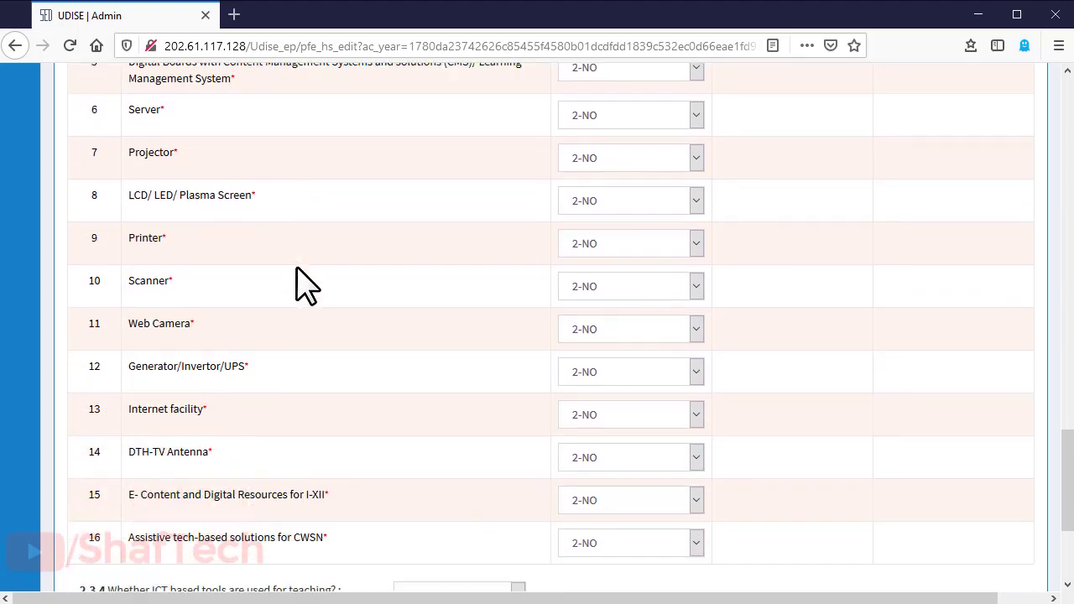
scroll(394, 273, up, 6)
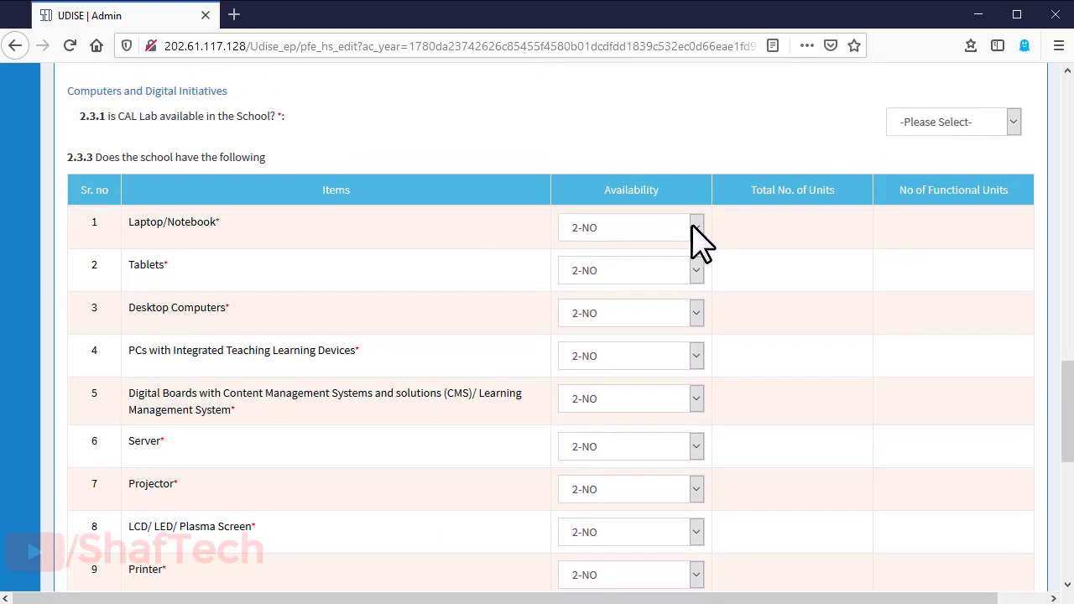
click(692, 227)
click(648, 275)
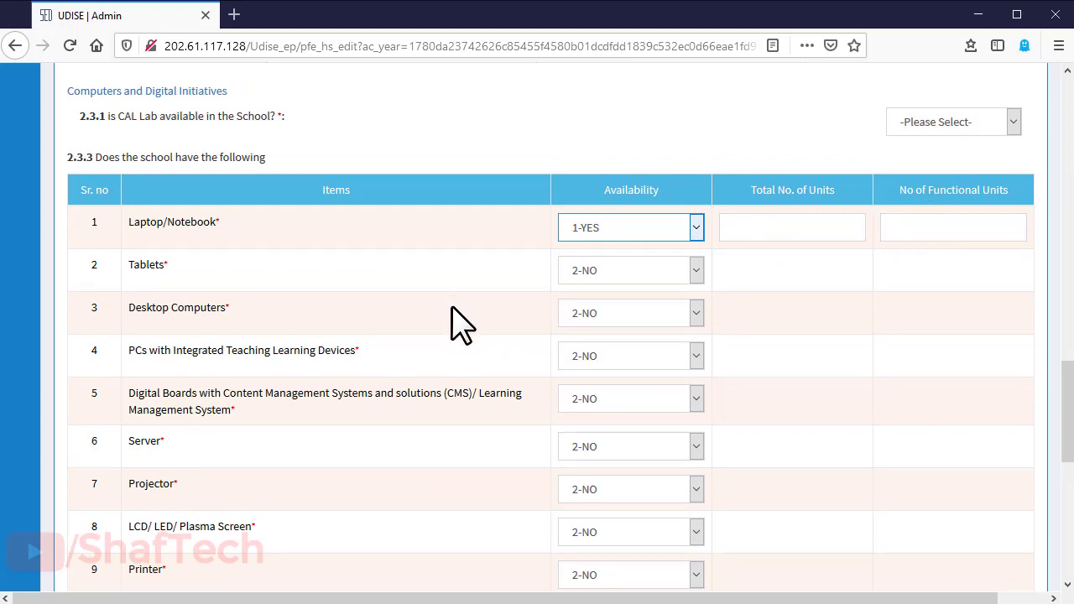
Examine the answer choices for question 2.3.4 on whether ICT based tools are used for teaching
scroll(461, 323, down, 6)
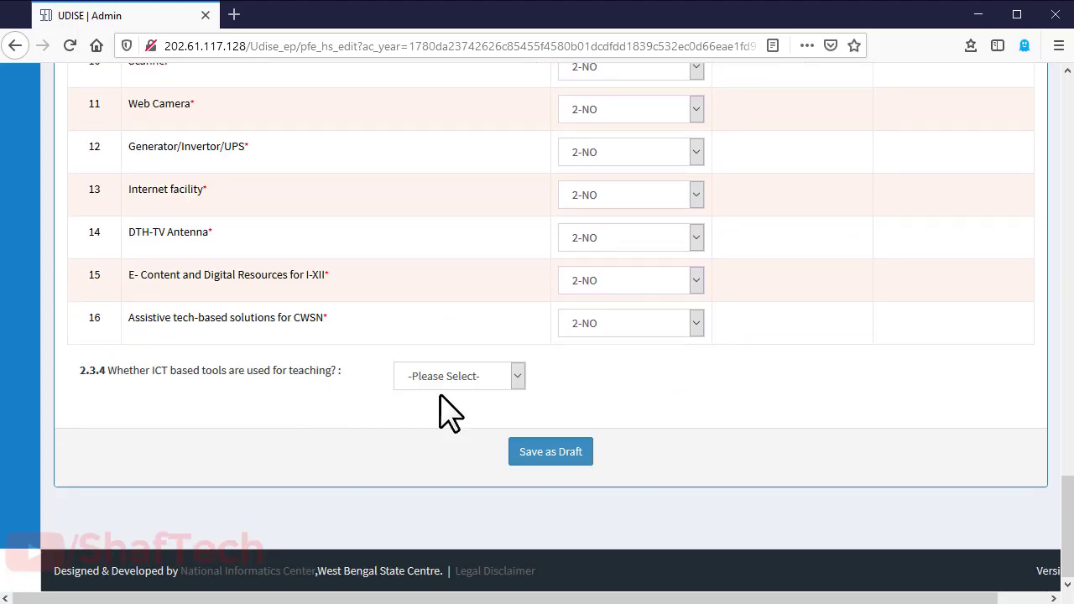
click(517, 379)
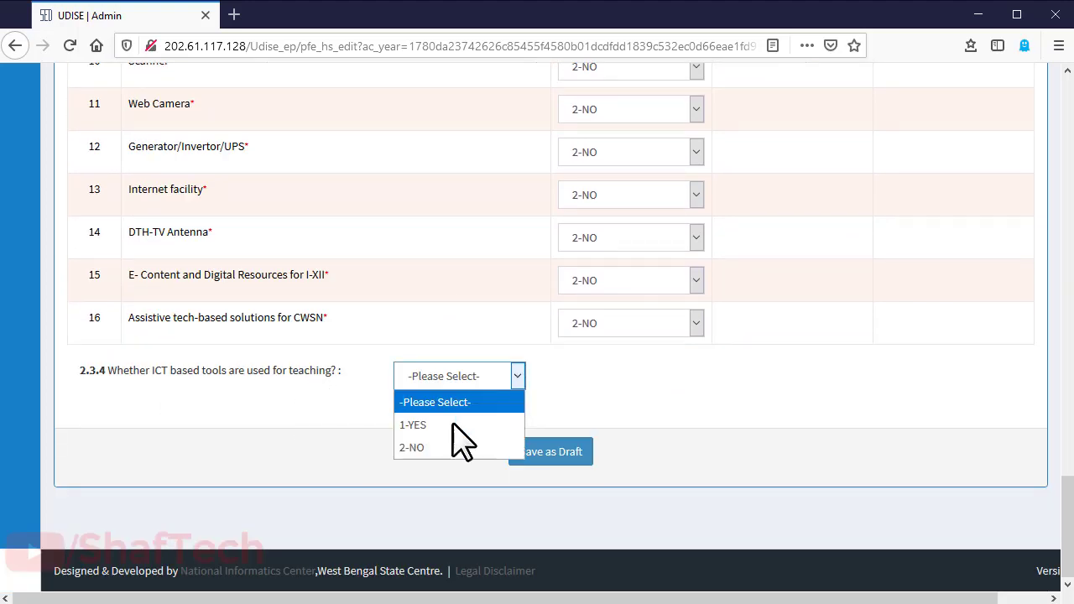
click(430, 479)
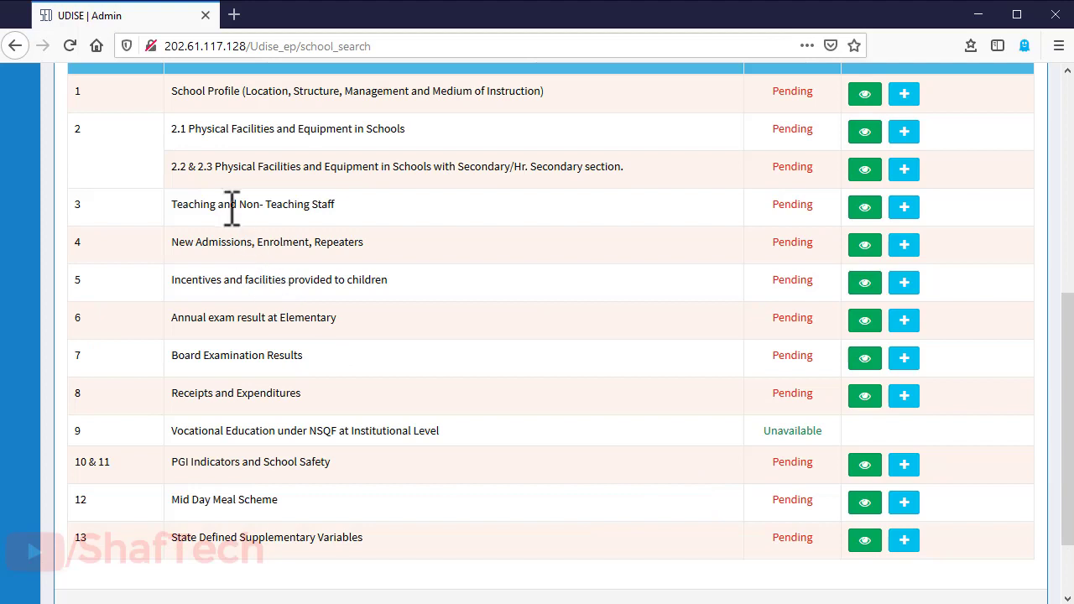
Open section 3 Teaching and Non-Teaching Staff for editing and examine the staff in-position, sanctioned staff and subject-wise sanction tables
click(905, 210)
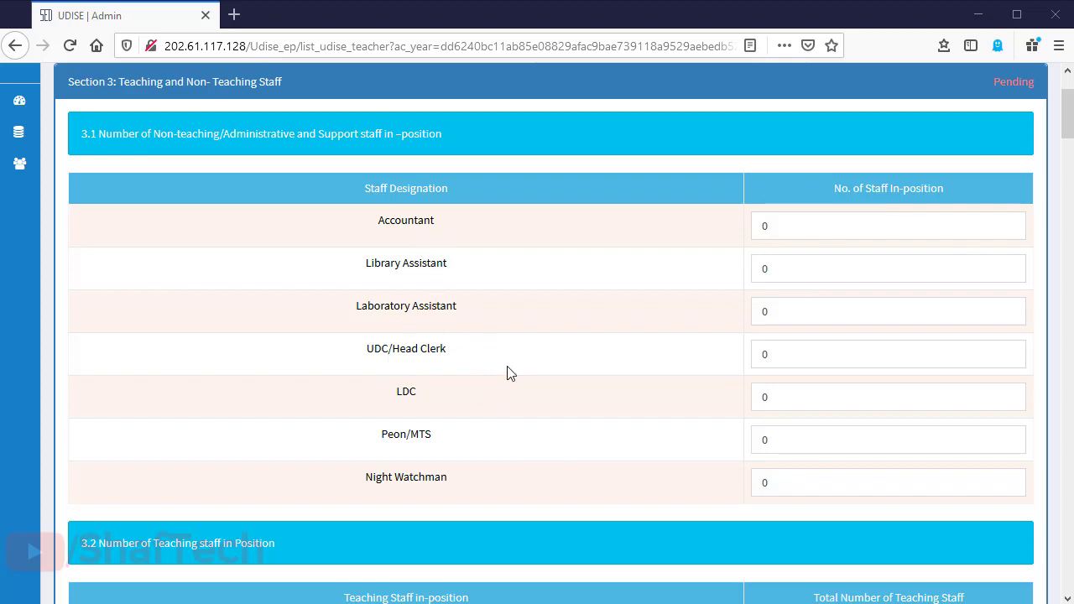
scroll(463, 328, down, 5)
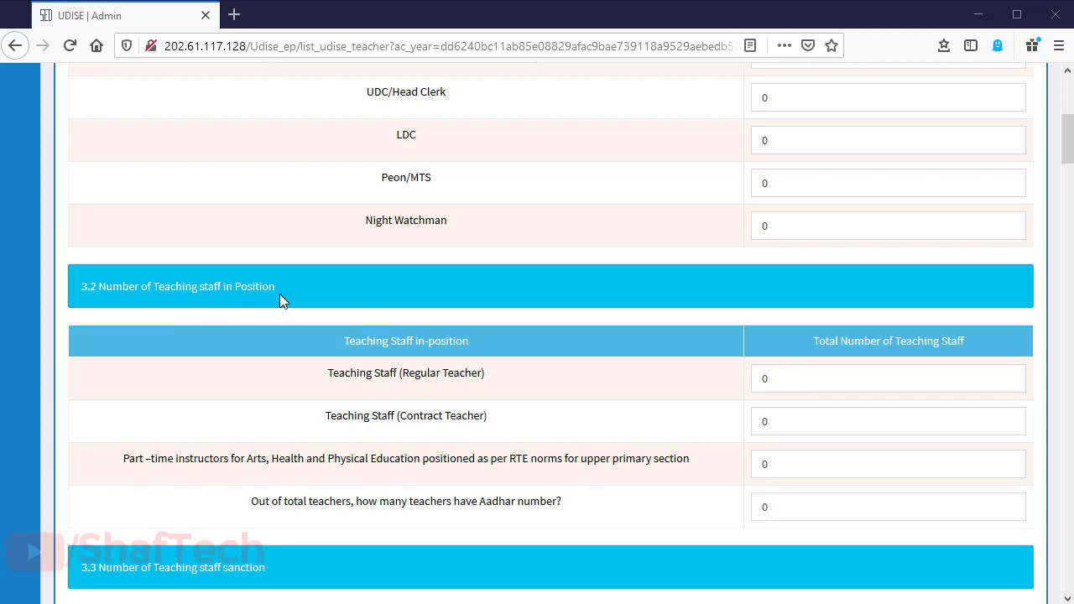
scroll(295, 300, down, 2)
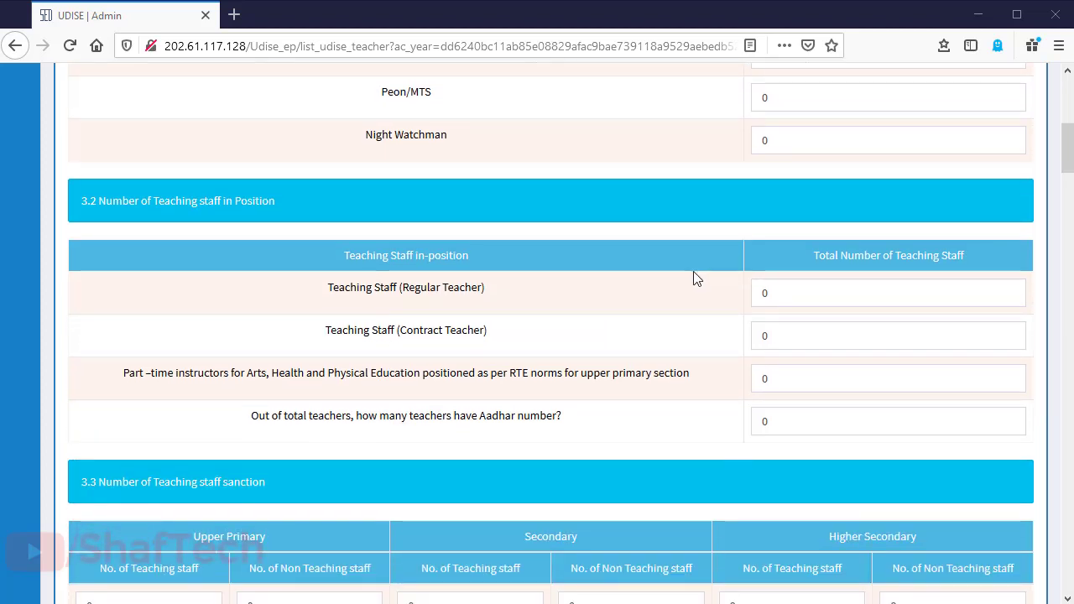
scroll(635, 316, down, 4)
scroll(636, 315, up, 3)
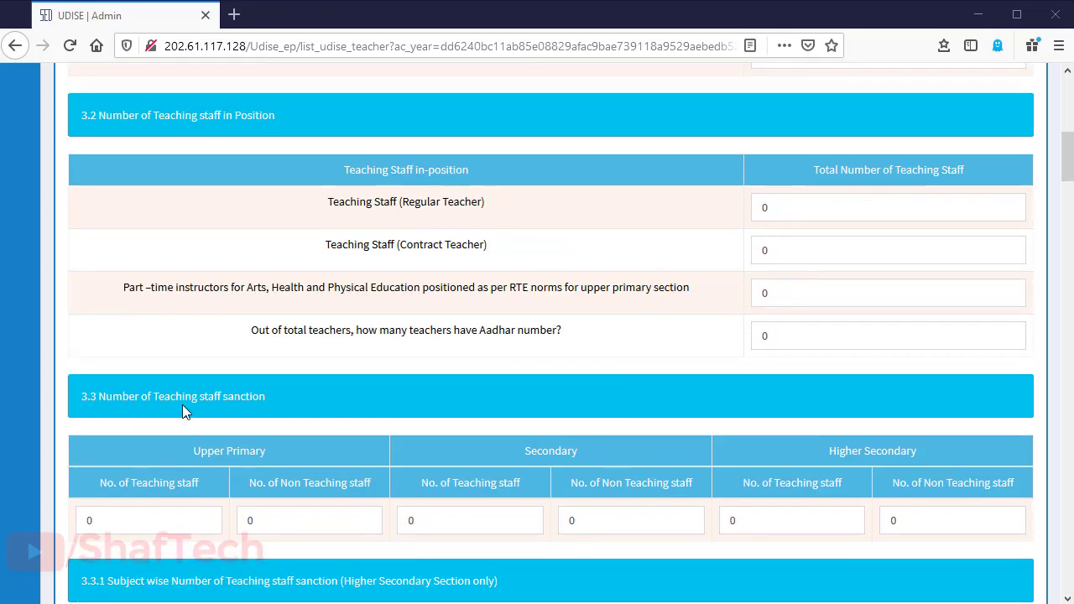
scroll(299, 389, down, 2)
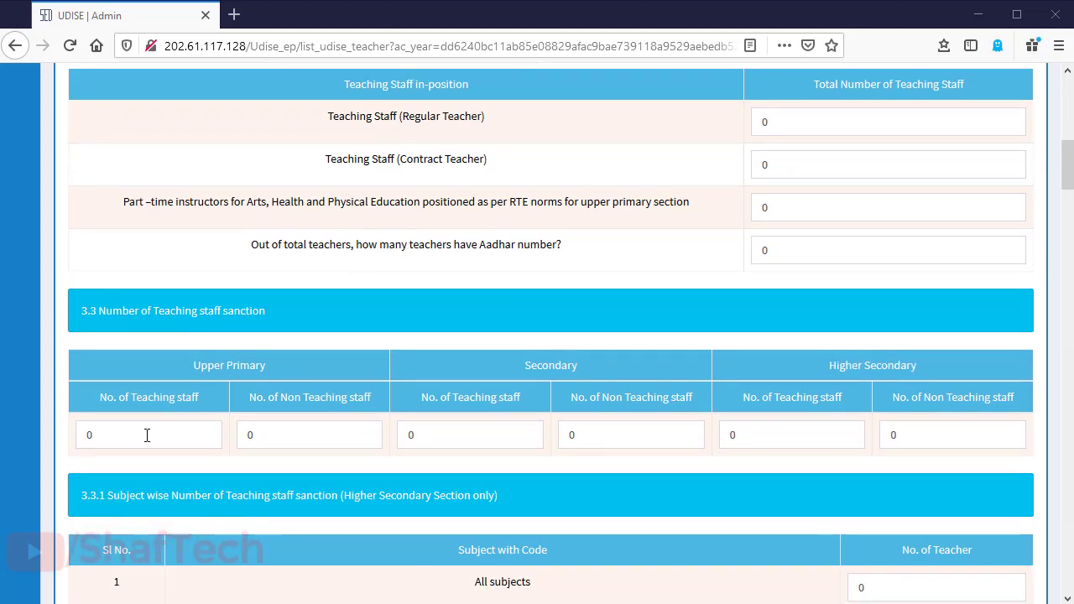
scroll(402, 389, down, 6)
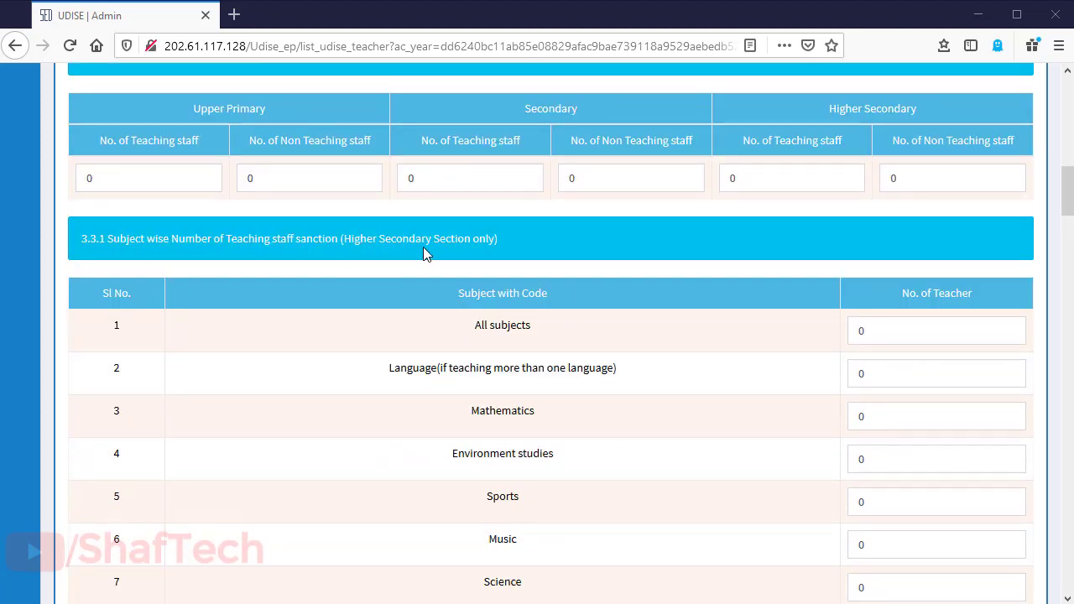
Examine the subjects listed in table 3.3.1 for the number of sanctioned teaching staff in the Higher Secondary section
scroll(503, 324, down, 4)
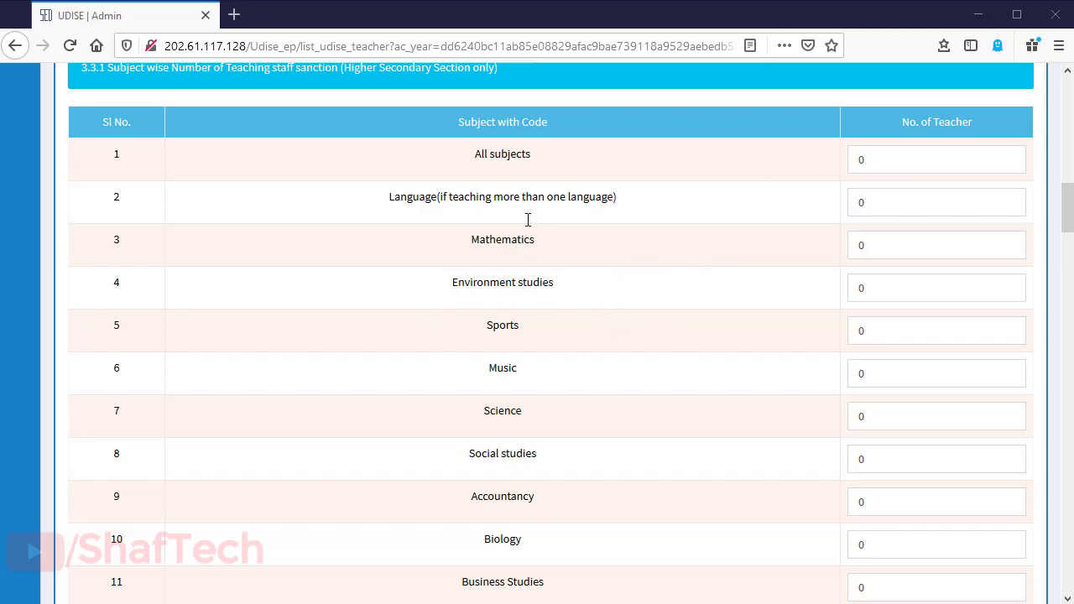
scroll(545, 310, down, 2)
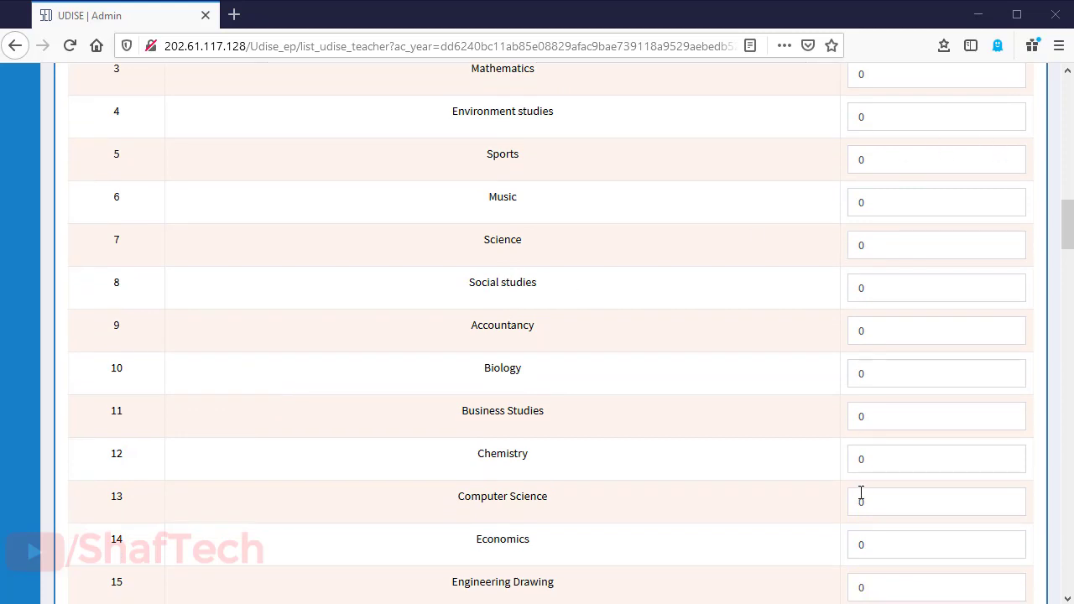
scroll(848, 357, down, 8)
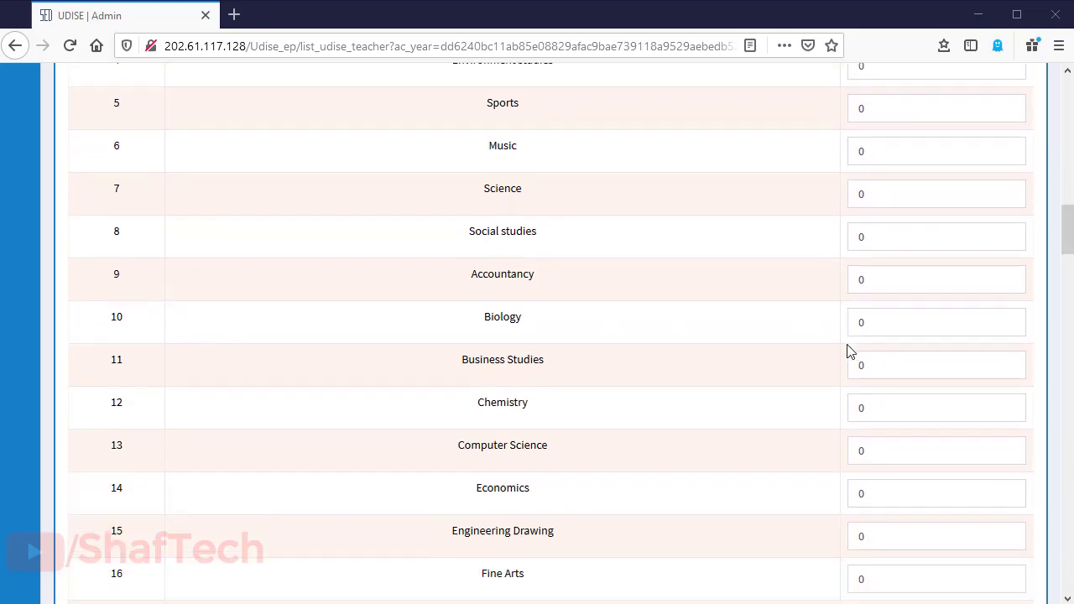
scroll(848, 350, down, 5)
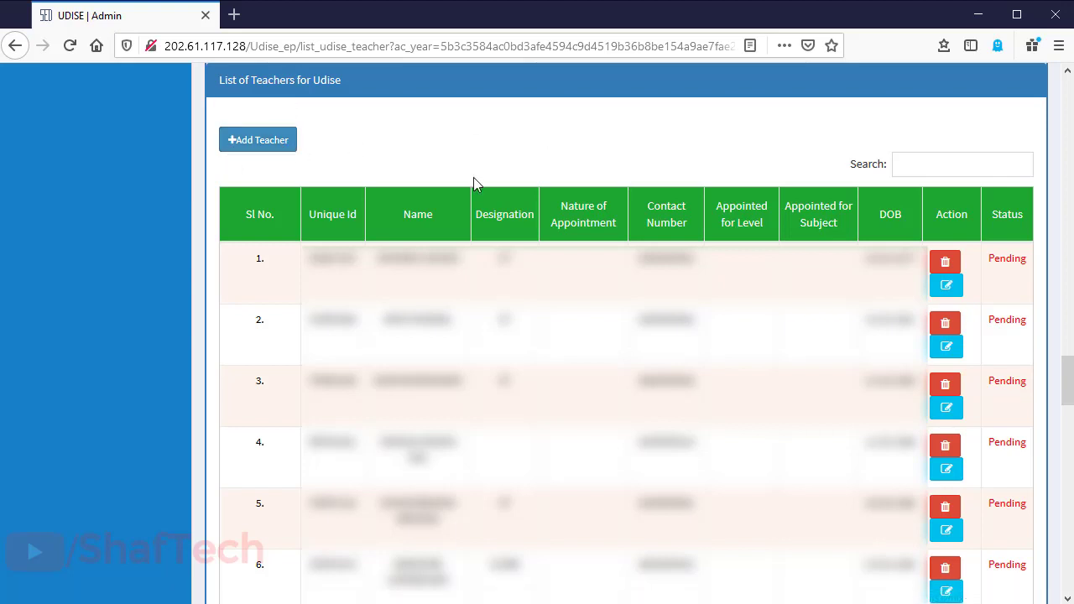
Open a blank Add Teacher form from the list of teachers and examine the details it requires
click(260, 143)
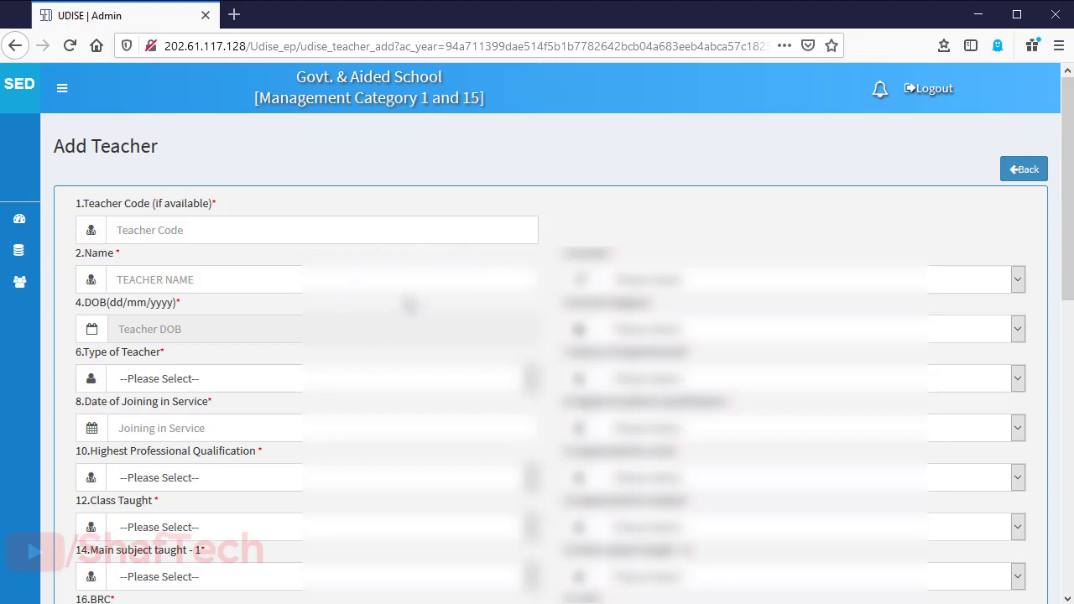
scroll(409, 306, down, 3)
scroll(430, 293, down, 9)
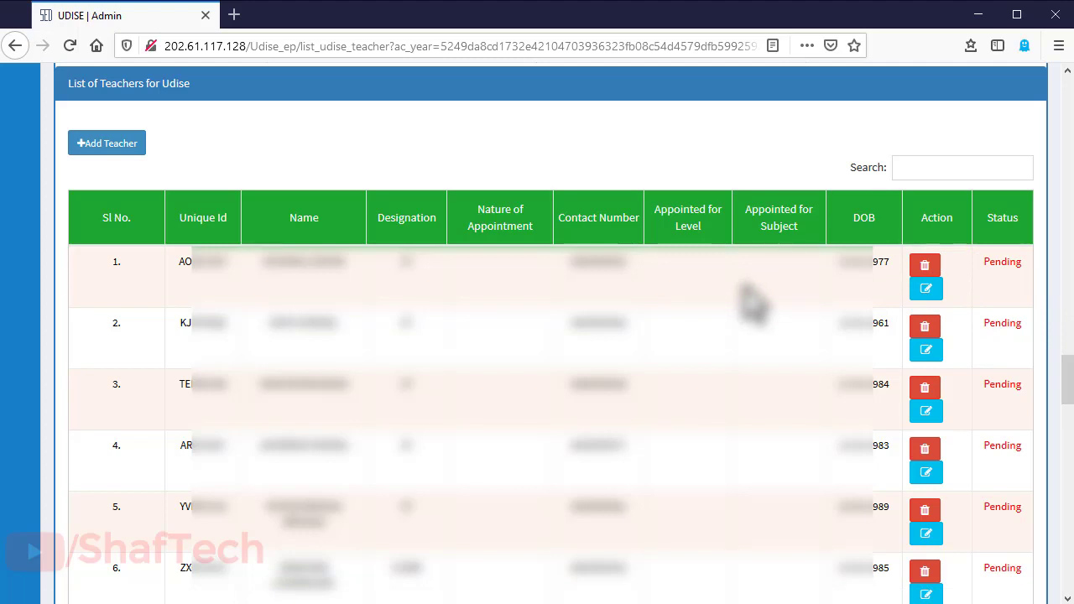
Open the first listed teacher's record for editing and examine its appointment, qualification, subject, training and contact fields
click(926, 289)
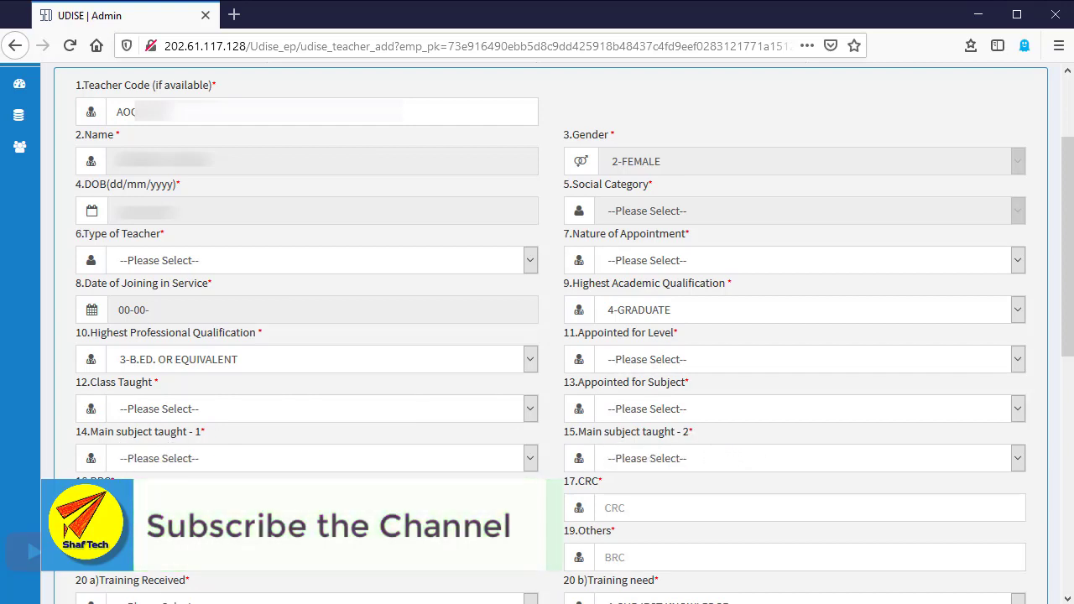
scroll(633, 571, down, 4)
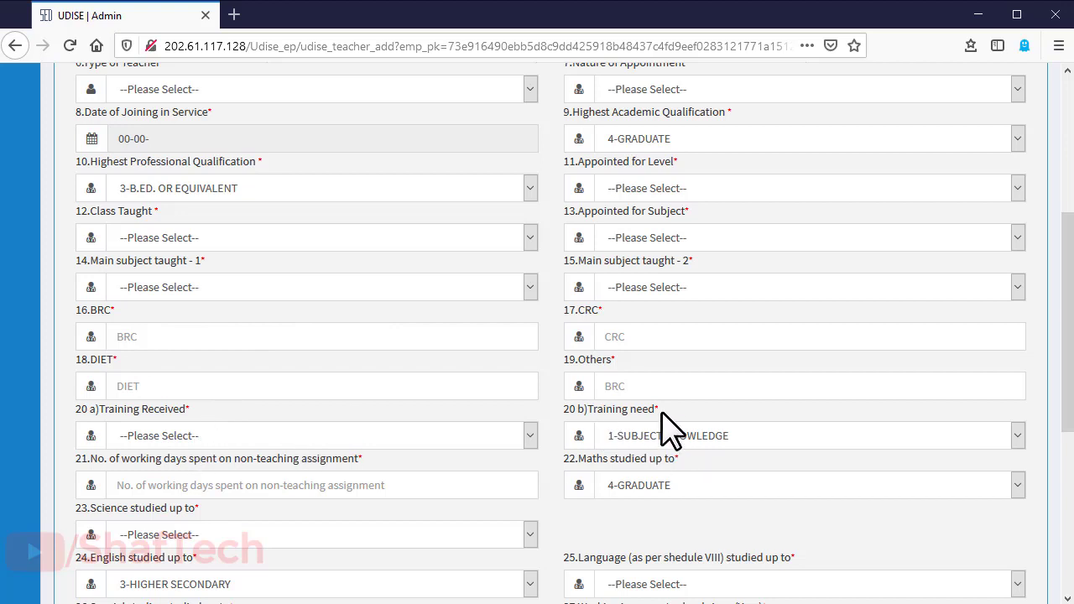
scroll(247, 486, down, 3)
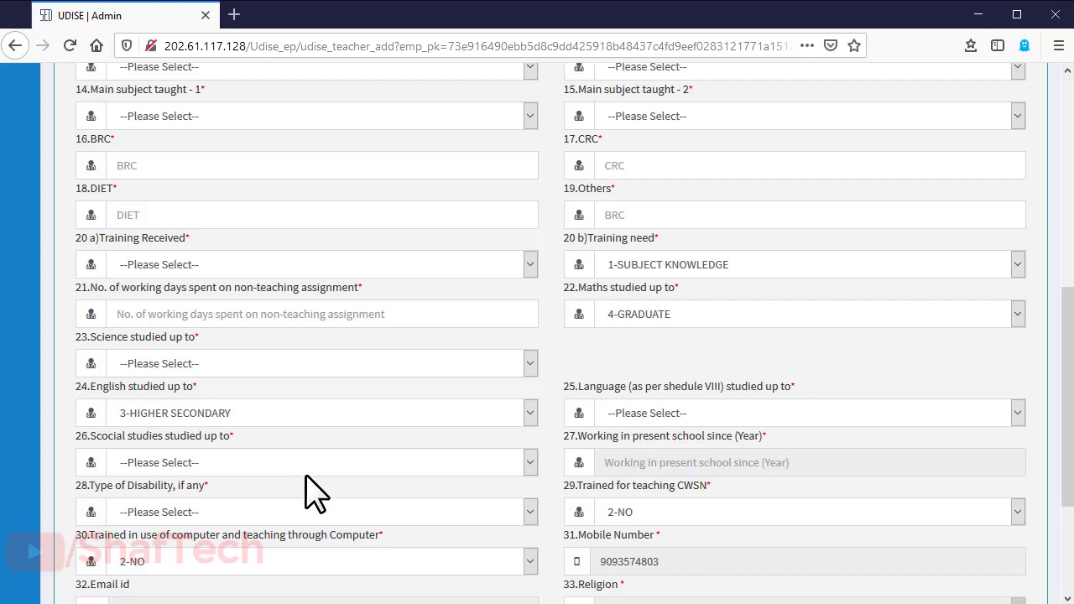
scroll(199, 511, down, 3)
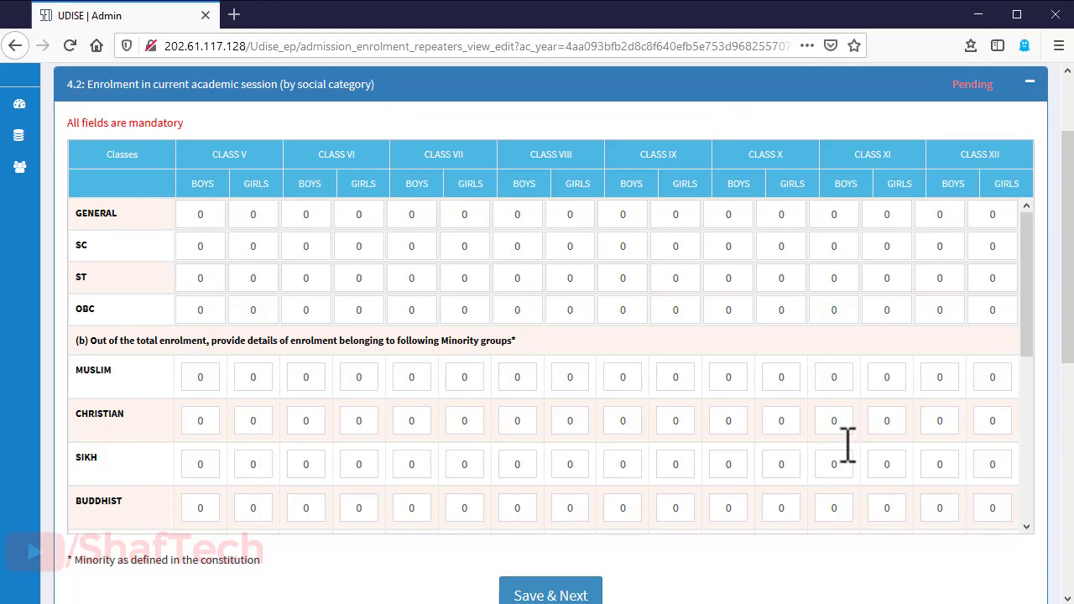
Examine the 4.2 enrolment table by social category and minority group, and expand 4.3 to review repeaters by grade
drag(1025, 271, 1018, 342)
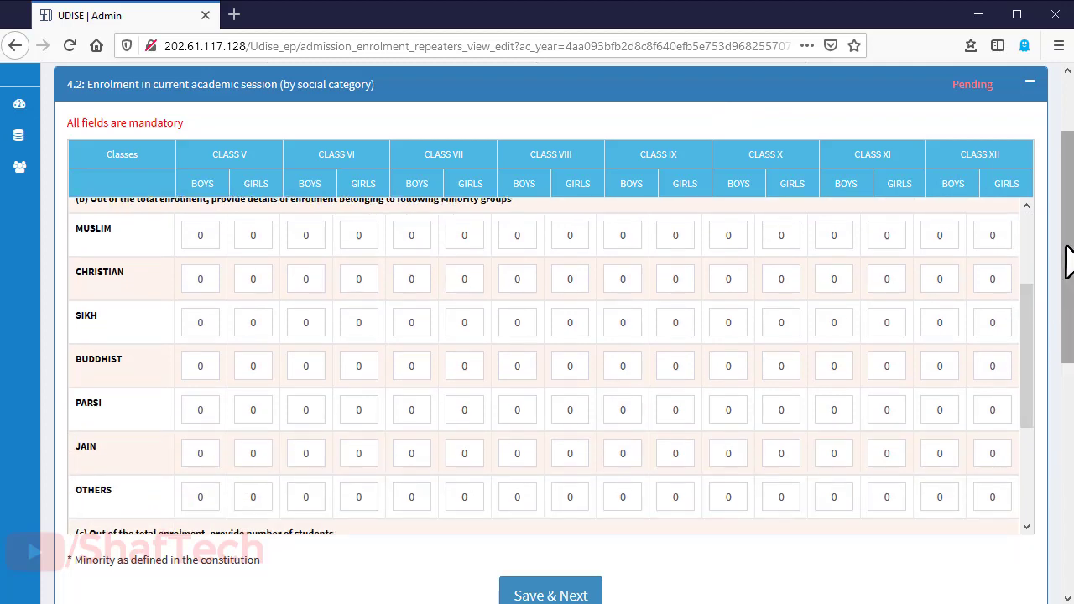
scroll(1070, 261, down, 5)
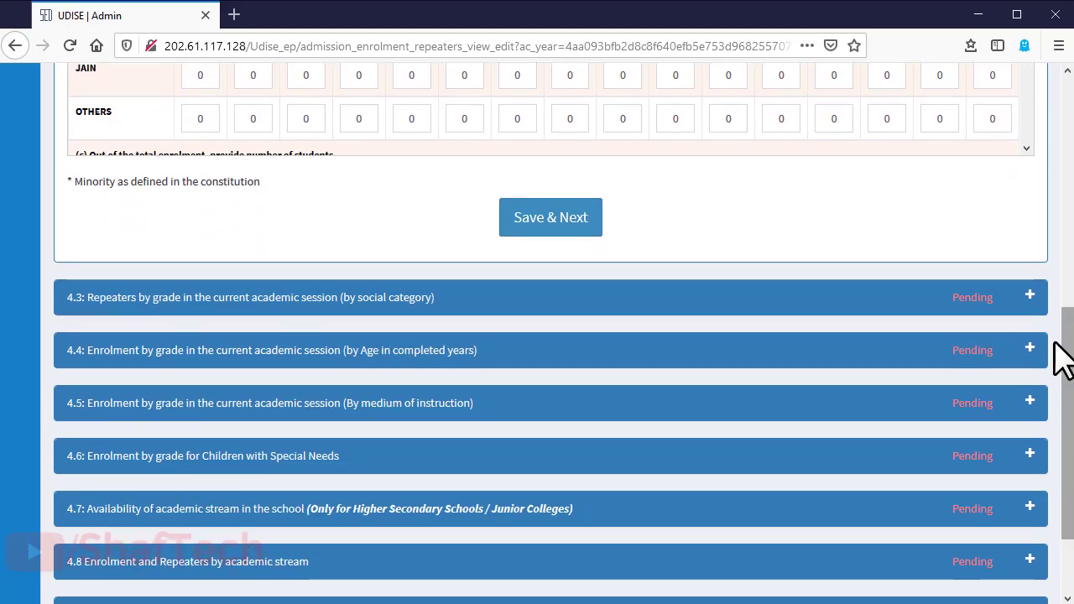
click(1029, 295)
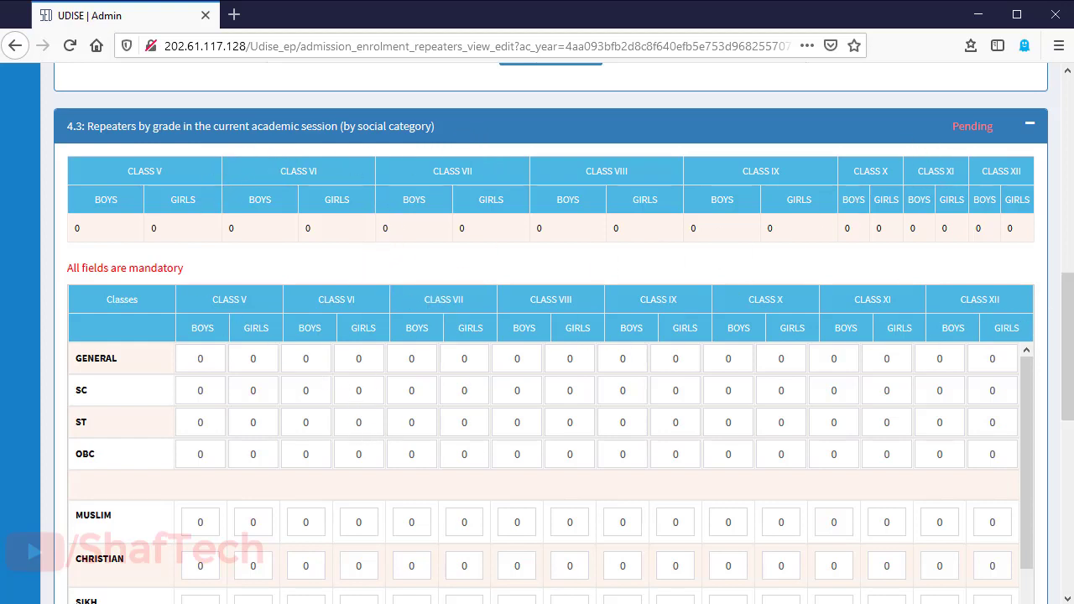
drag(1071, 295, 1066, 394)
scroll(1064, 390, down, 3)
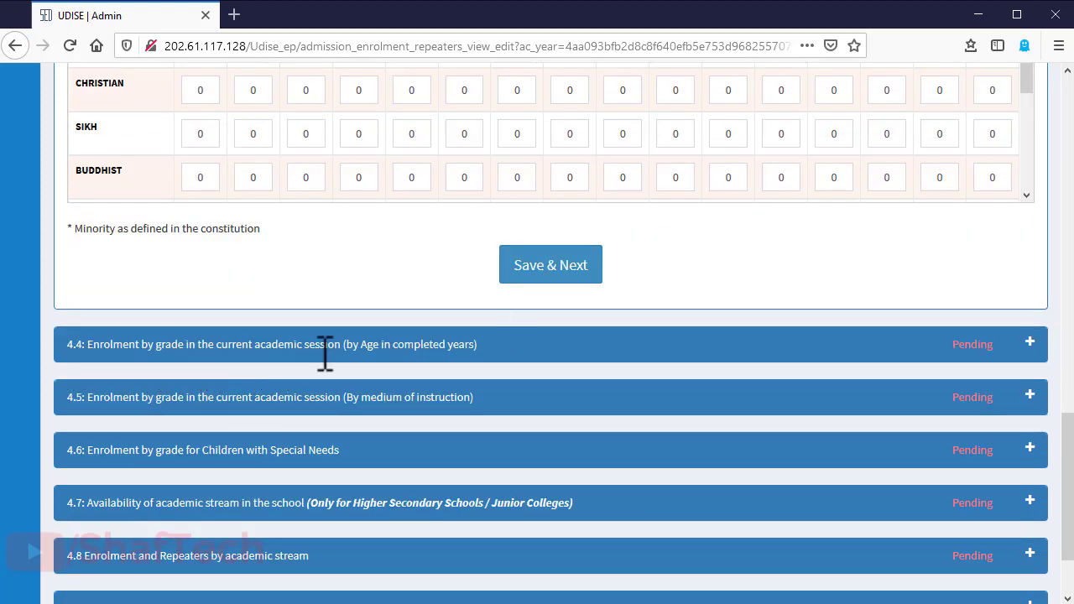
Expand 4.4 and 4.5 to examine the enrolment tables by age in completed years and by medium of instruction
click(1030, 344)
drag(1064, 340, 1064, 432)
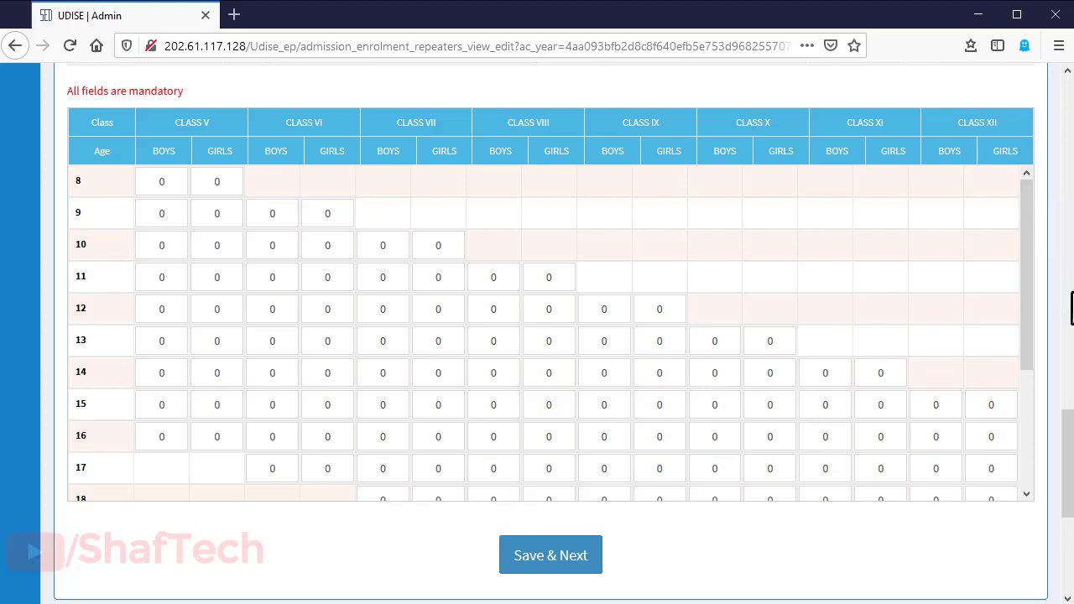
scroll(1066, 439, down, 5)
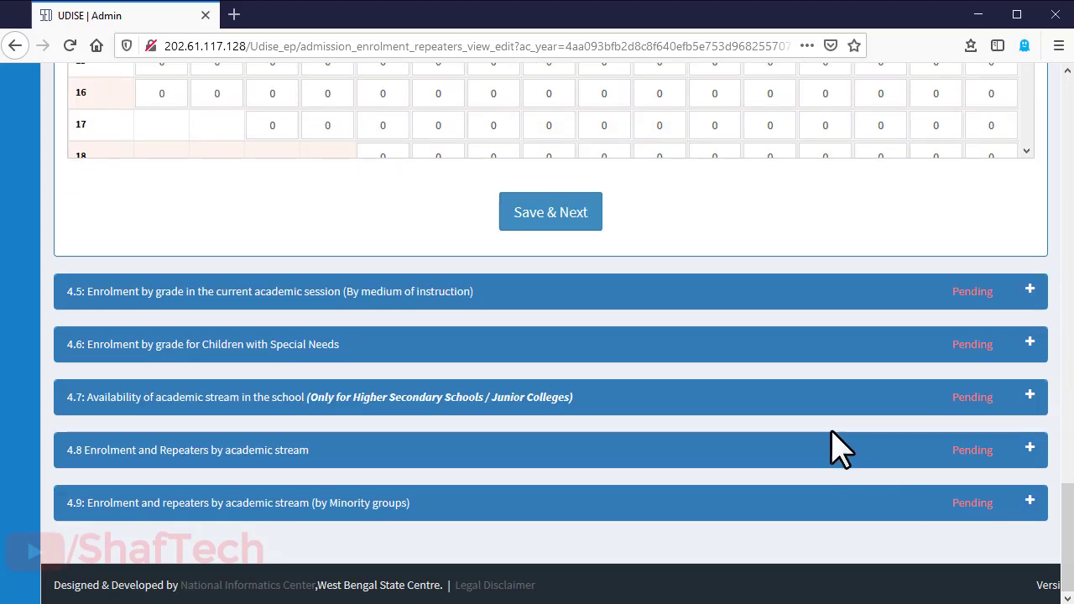
click(1027, 302)
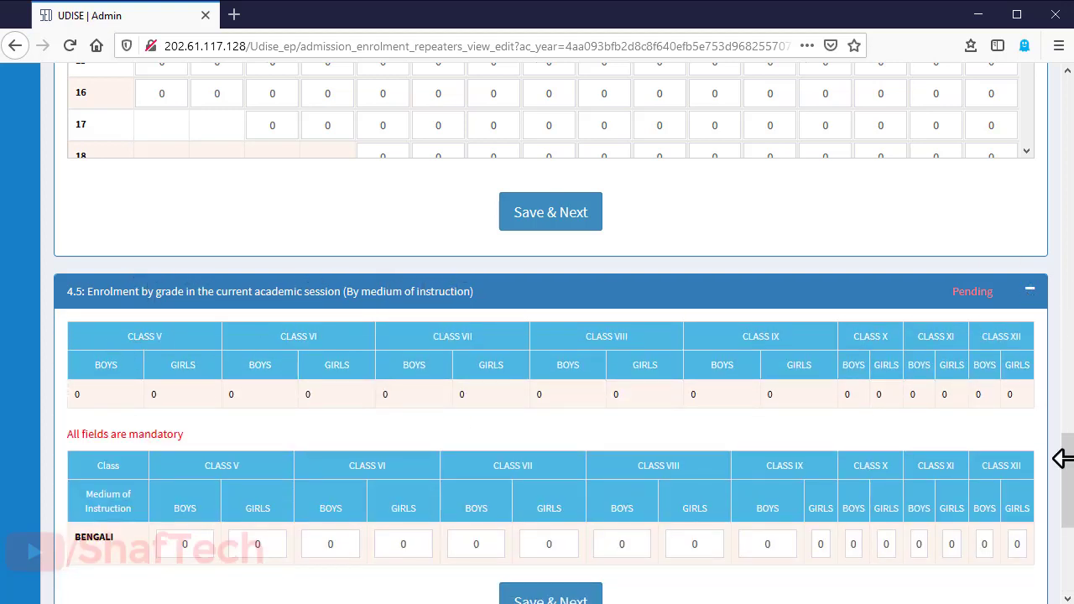
scroll(1062, 458, down, 3)
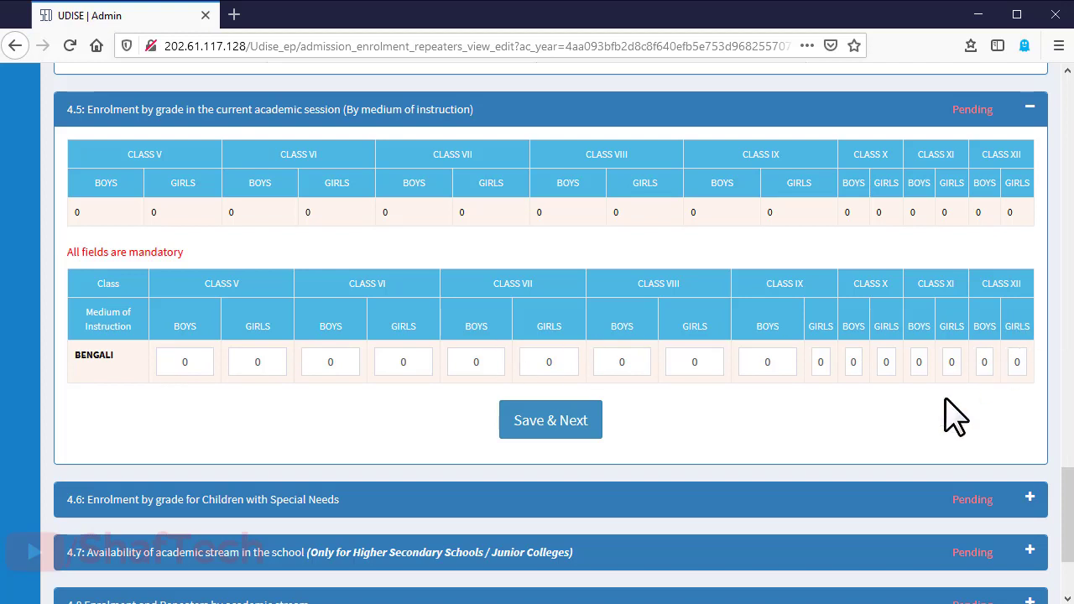
Expand 4.6 and examine the enrolment table for Children with Special Needs by type of impairment and social category
click(1029, 499)
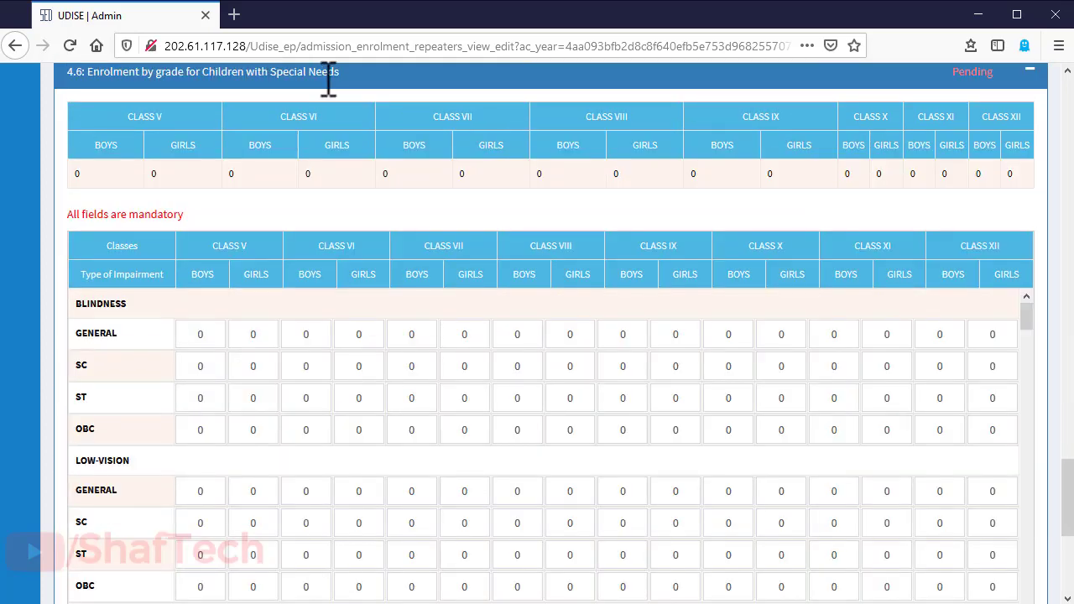
scroll(123, 235, up, 1)
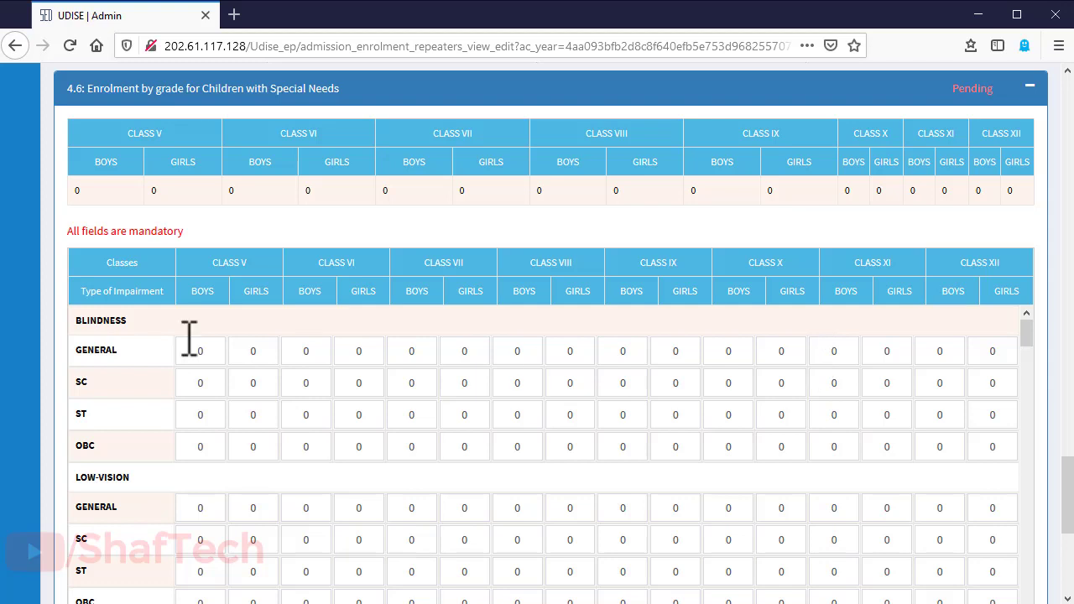
scroll(1064, 574, down, 5)
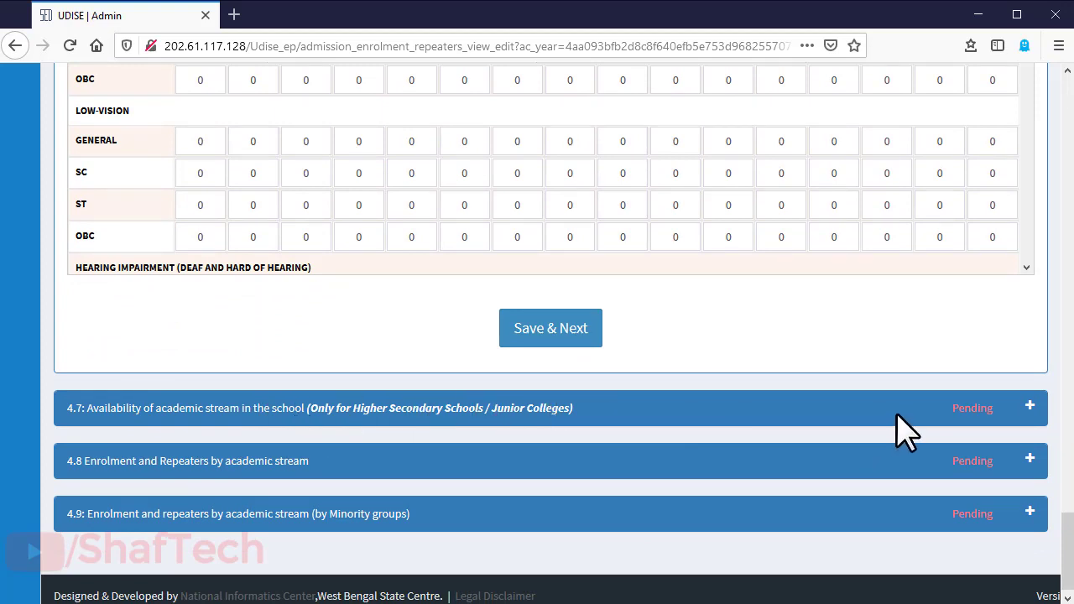
Expand 4.7 and 4.8 and compare the academic stream availability list with the enrolment and repeaters by stream table
click(1033, 415)
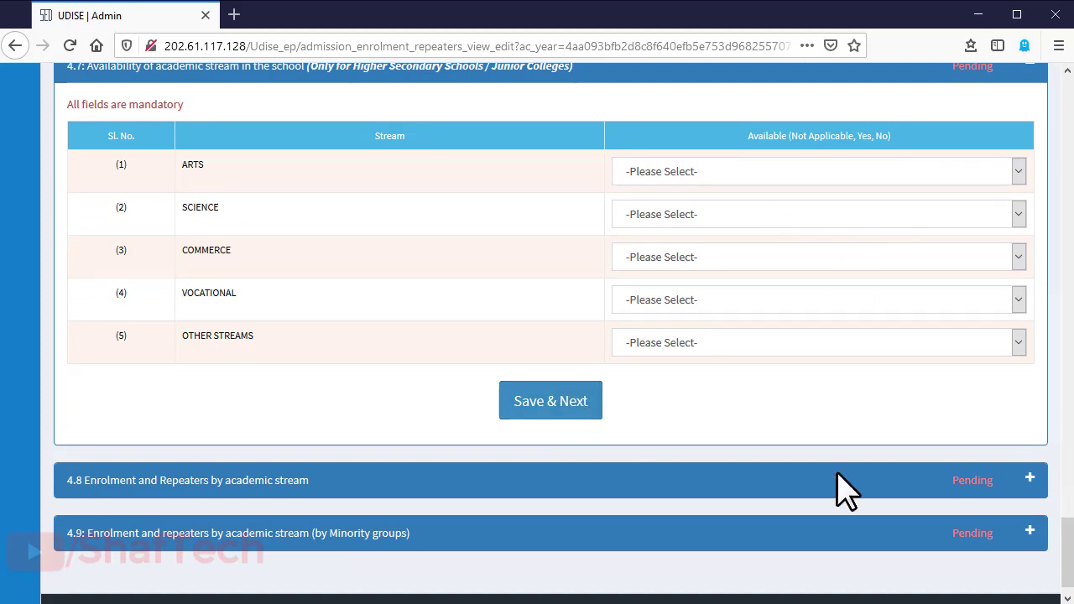
click(1030, 479)
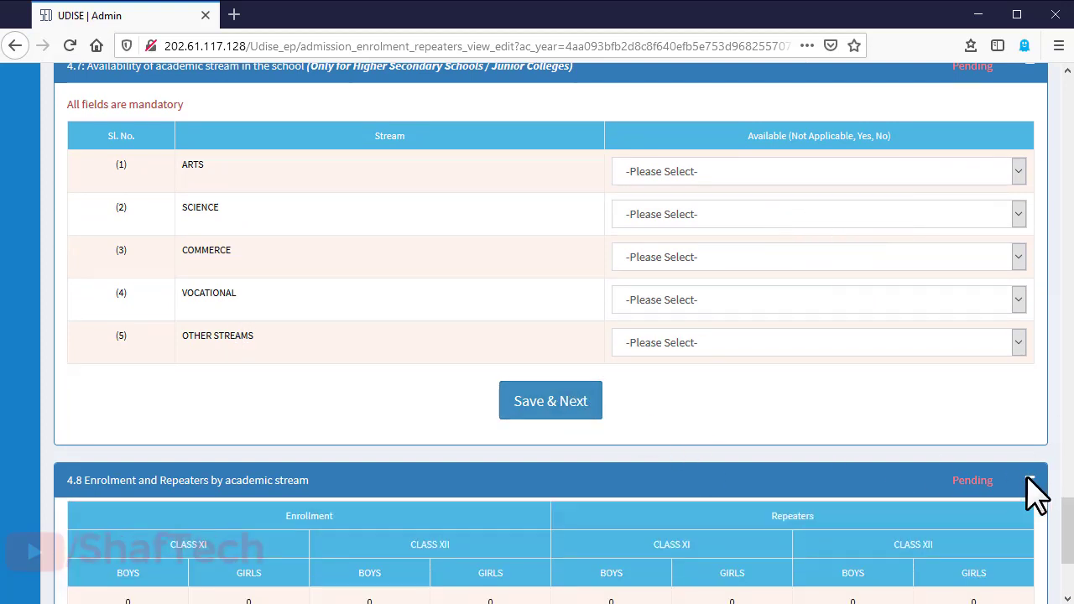
scroll(856, 419, down, 4)
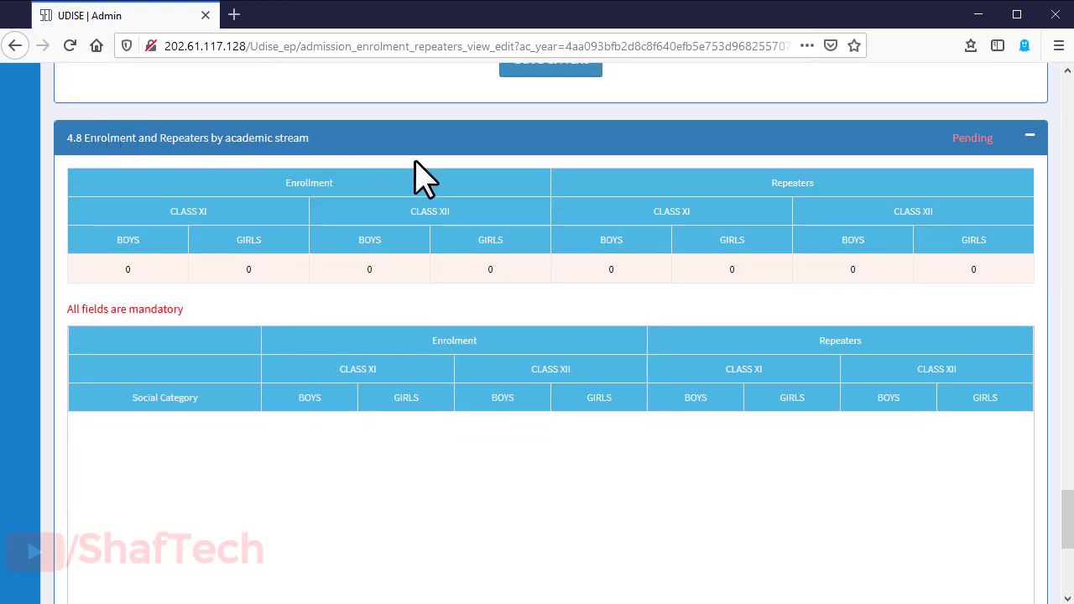
scroll(336, 218, up, 2)
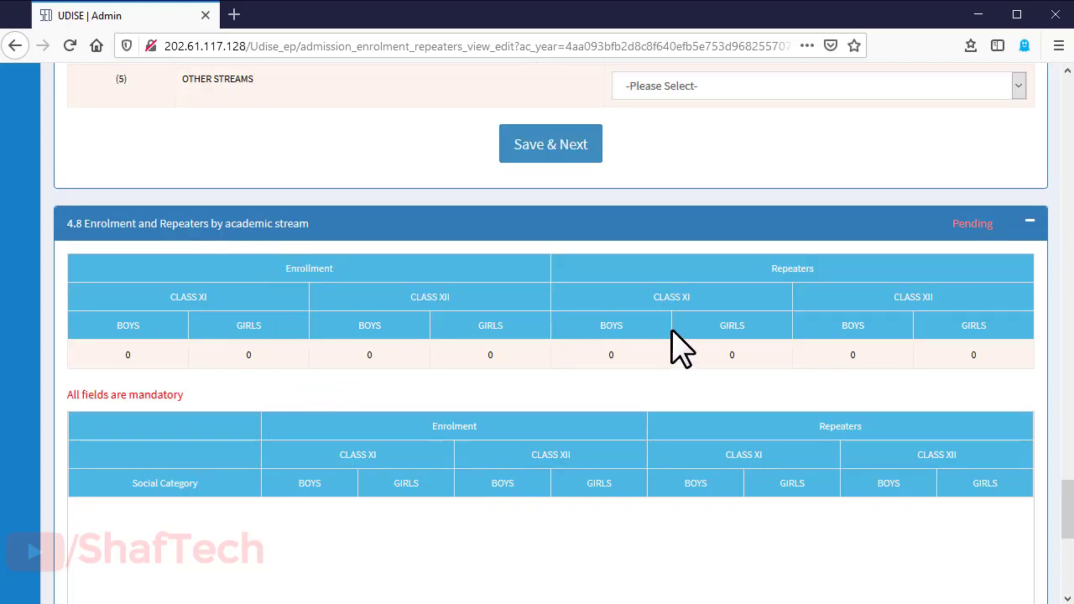
scroll(675, 340, up, 5)
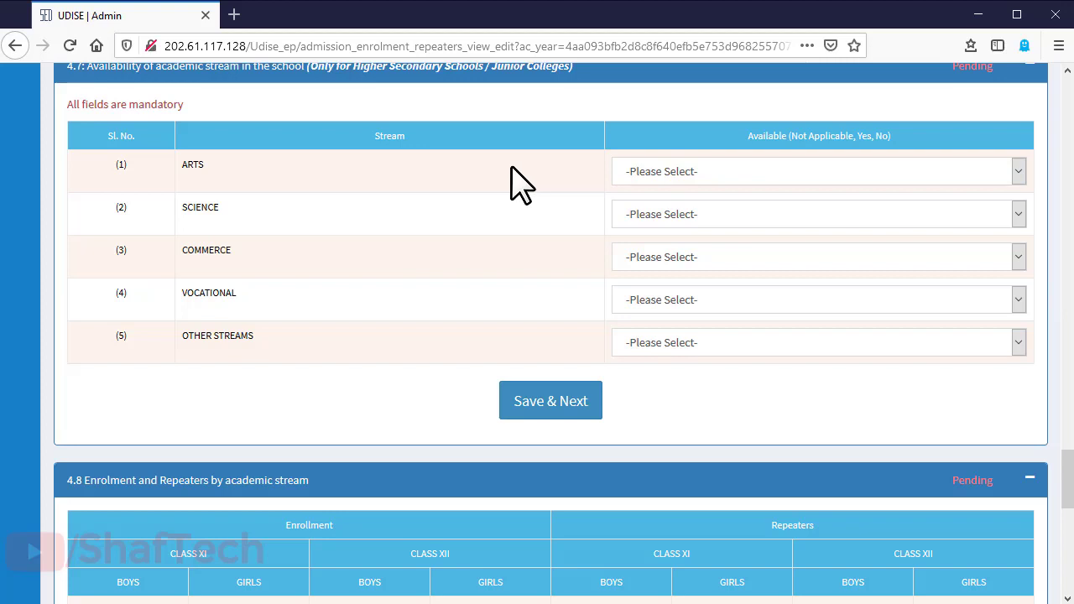
scroll(503, 277, down, 5)
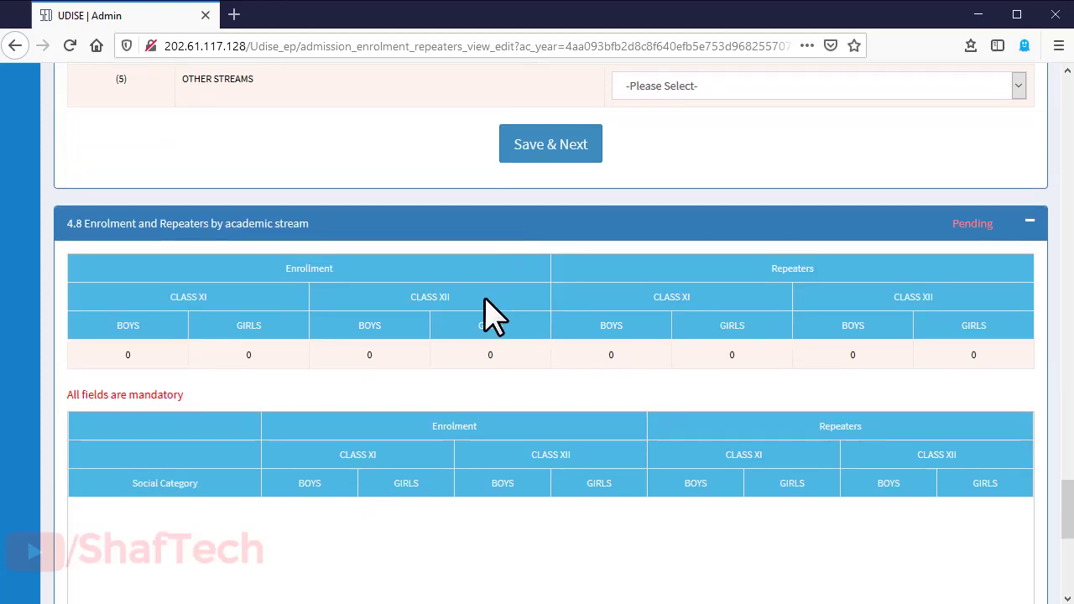
scroll(493, 318, up, 2)
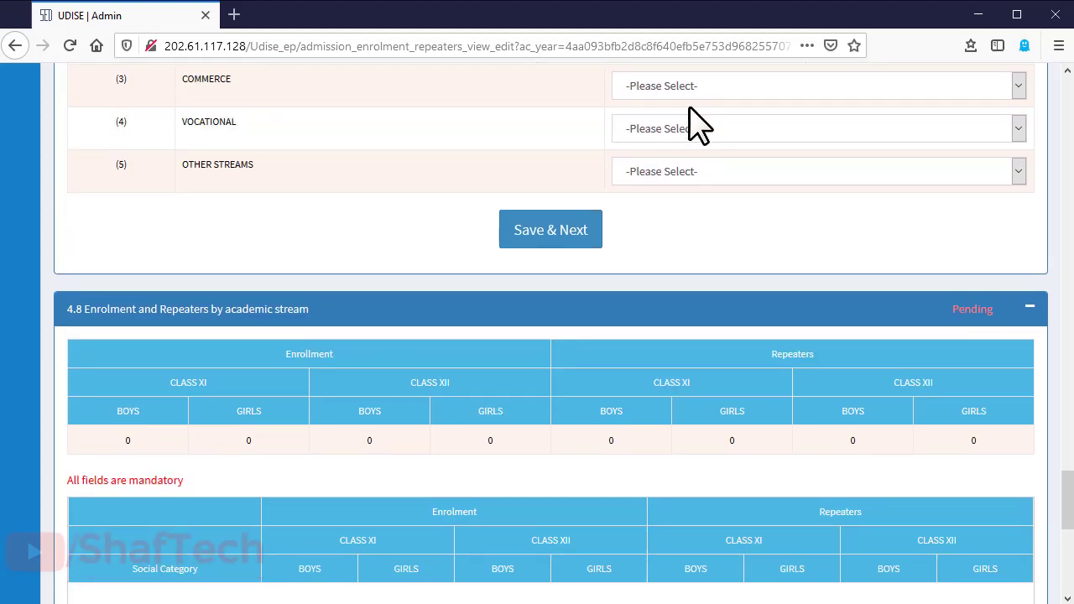
scroll(689, 126, down, 10)
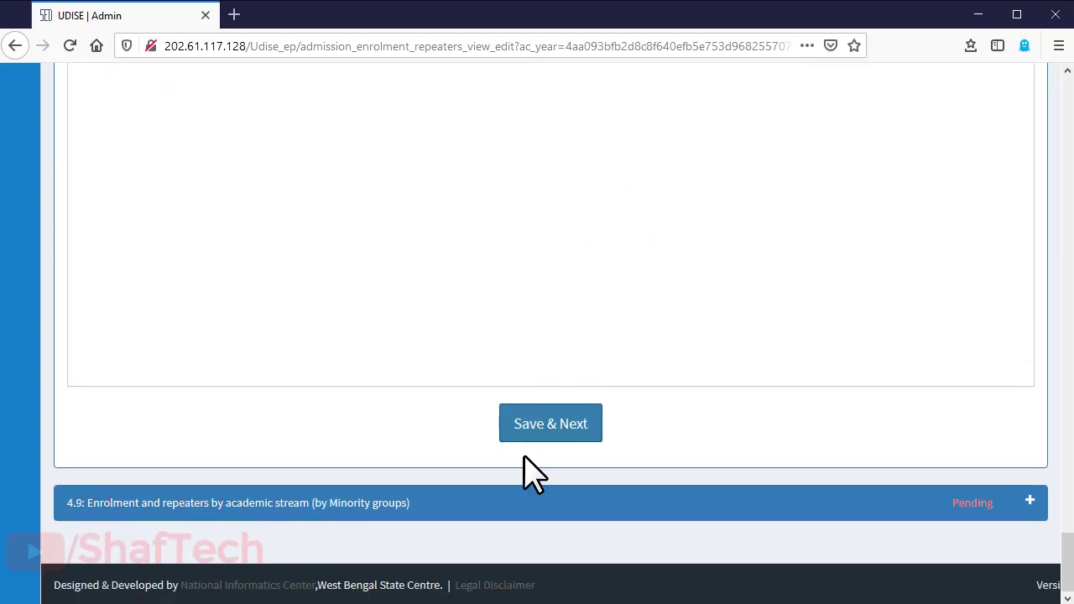
Expand 4.9 and examine the enrolment and repeaters by academic stream table for minority groups
click(1028, 504)
scroll(836, 408, down, 6)
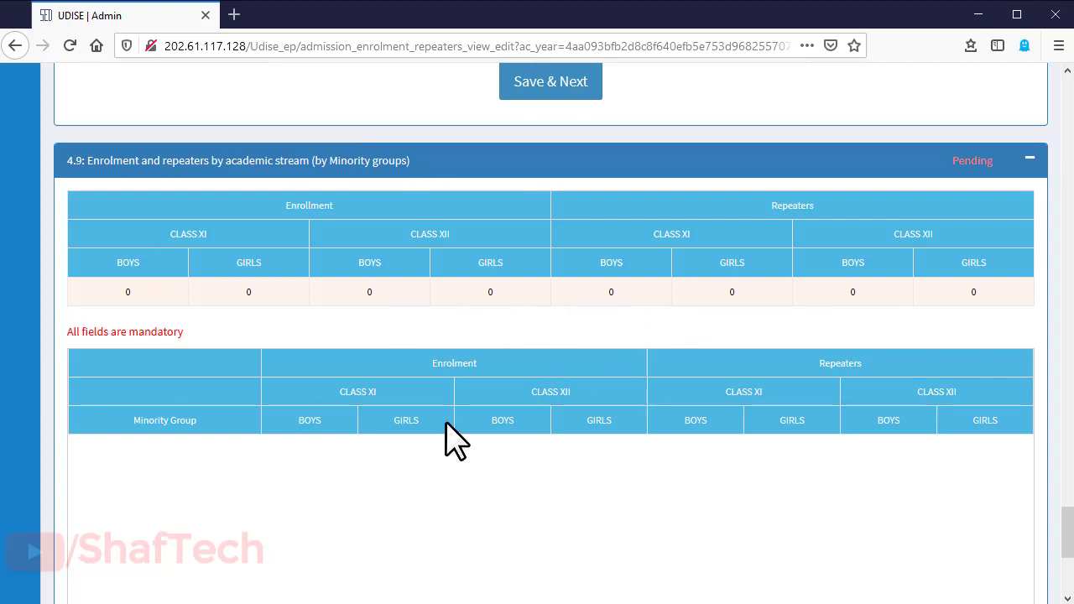
scroll(453, 441, down, 4)
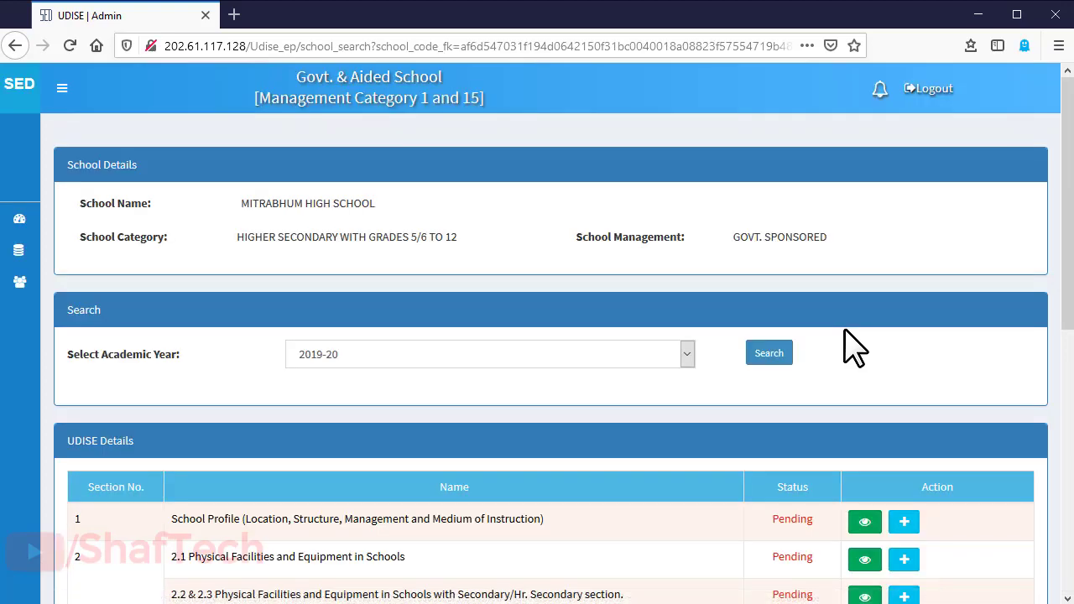
Open section 5 Incentives and facilities provided to children for editing and examine tables 5.2 and 5.3
scroll(851, 347, down, 5)
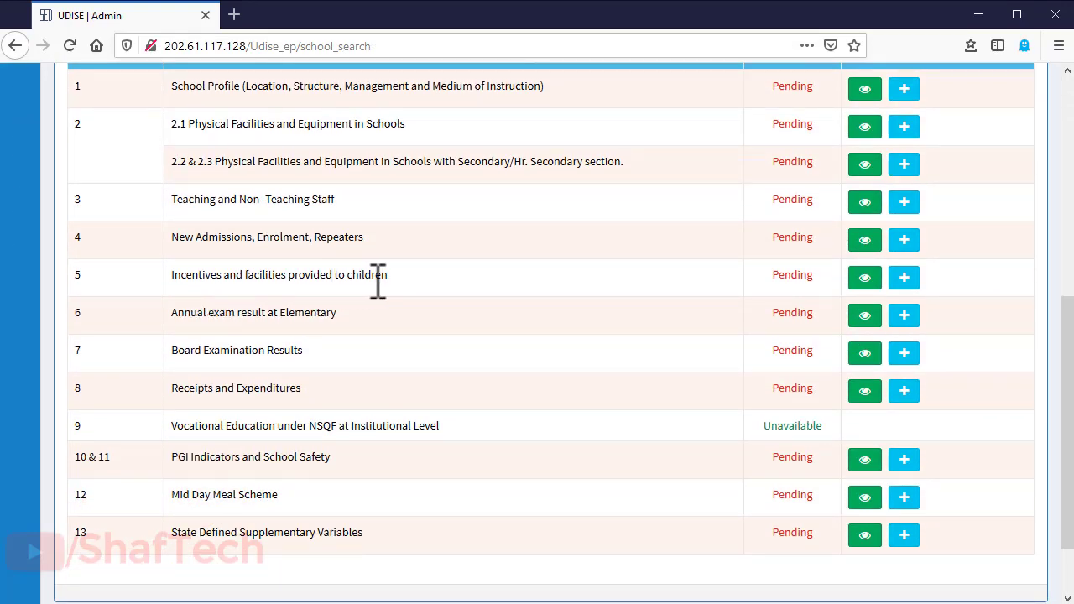
click(907, 280)
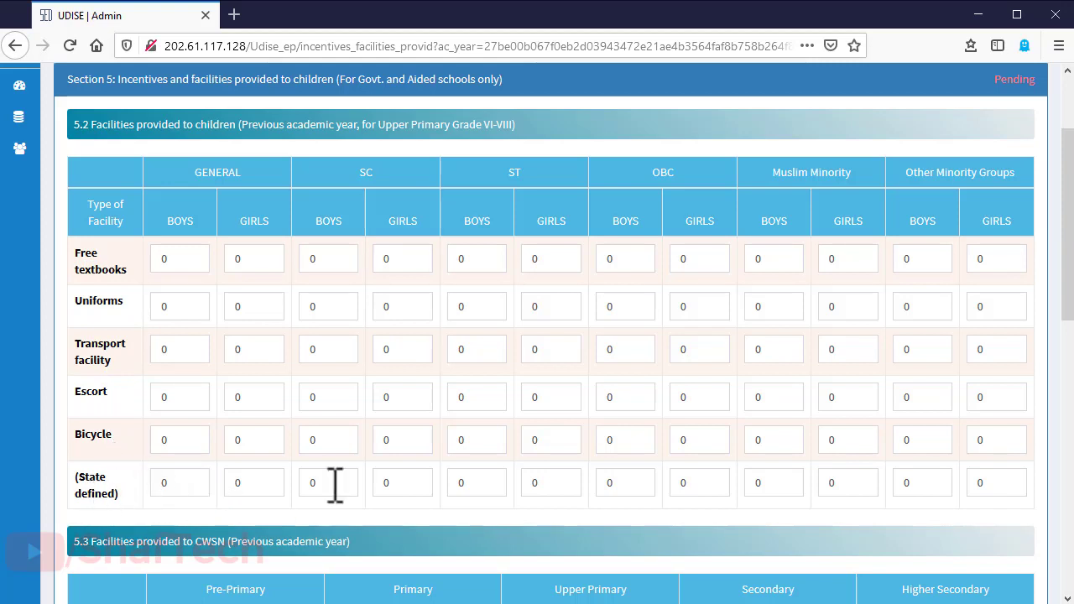
scroll(1067, 233, down, 1)
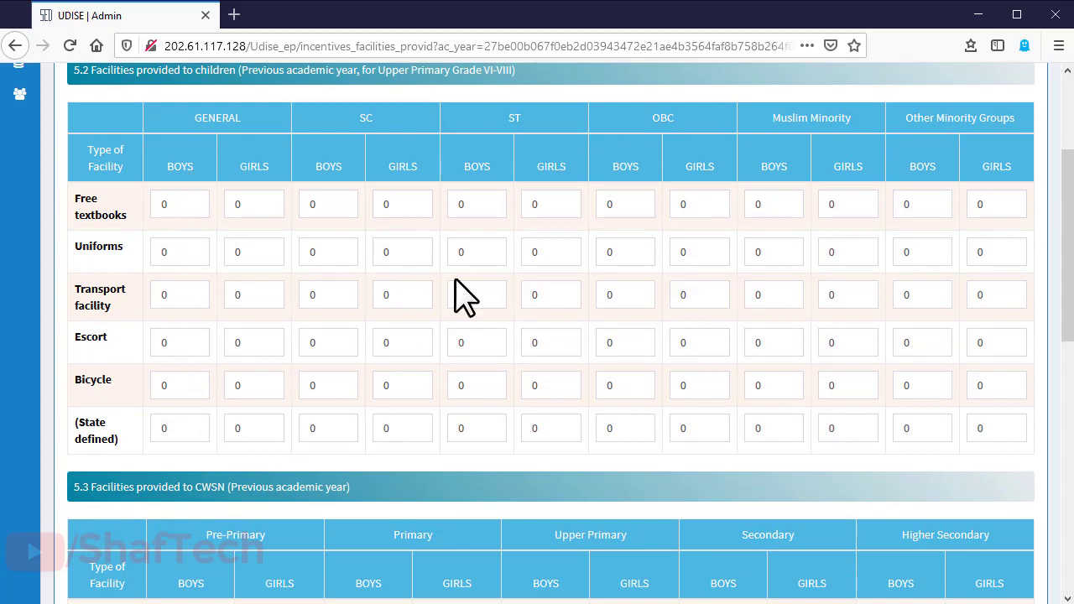
drag(1064, 192, 1062, 335)
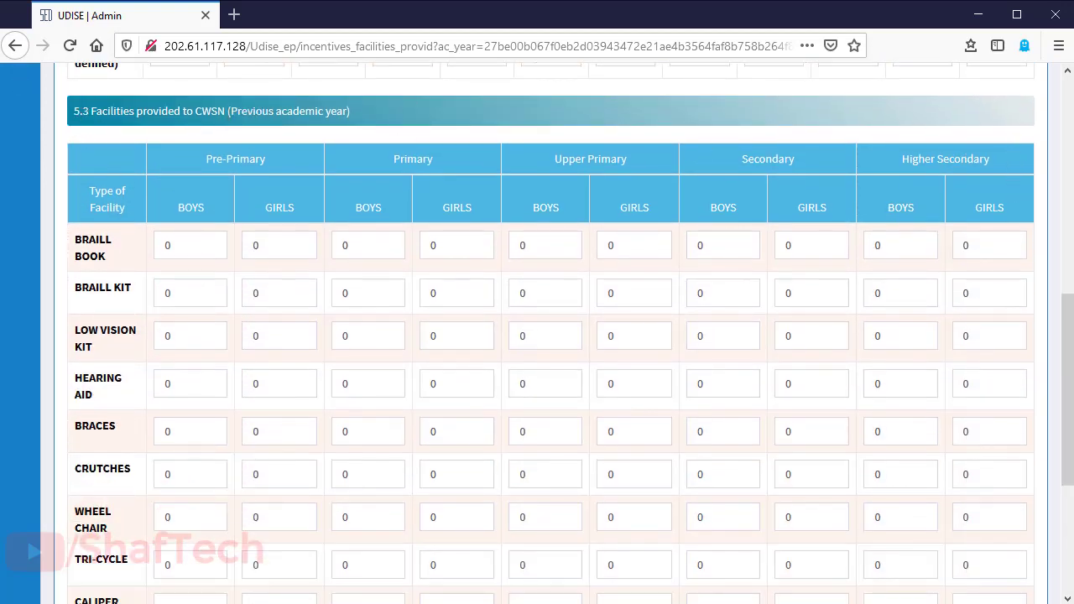
Open section 6 Annual exam result at Elementary for editing, examine the Grade VIII result table 6.2, and return to the section list
drag(1070, 331, 1067, 448)
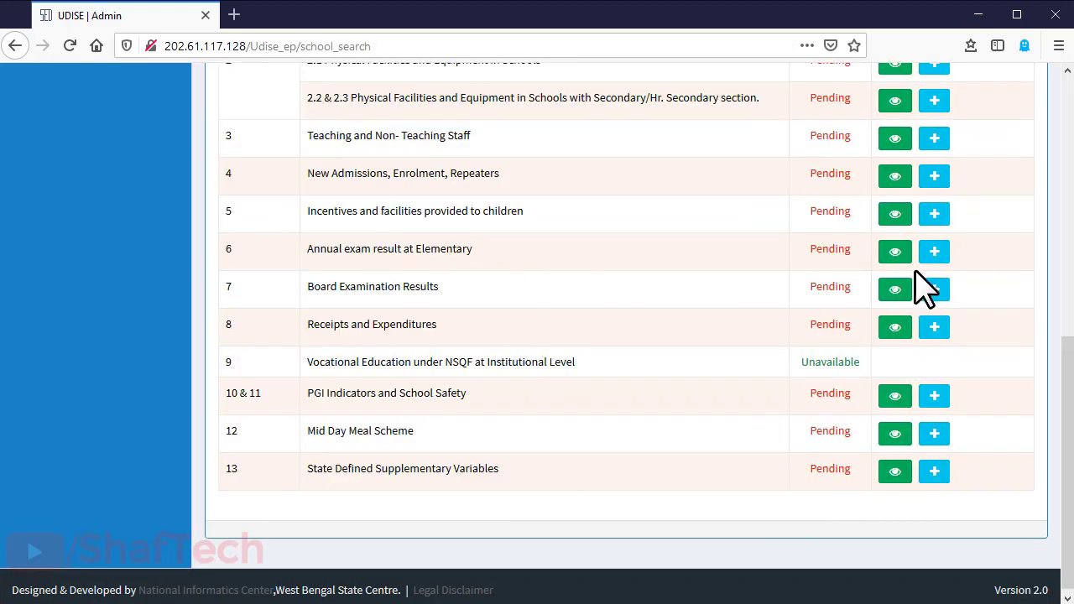
click(936, 251)
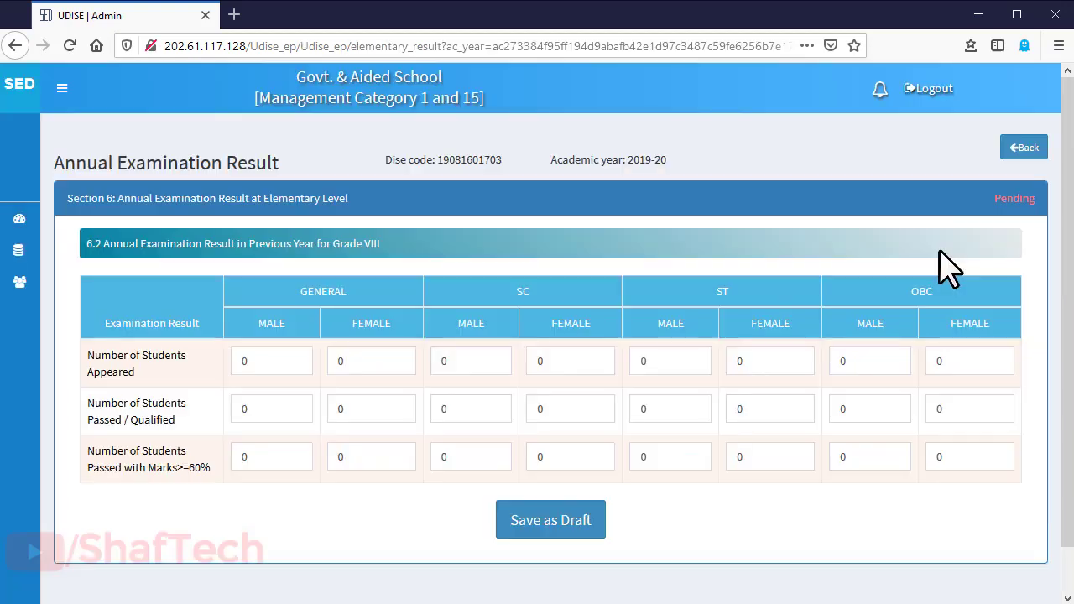
double_click(369, 243)
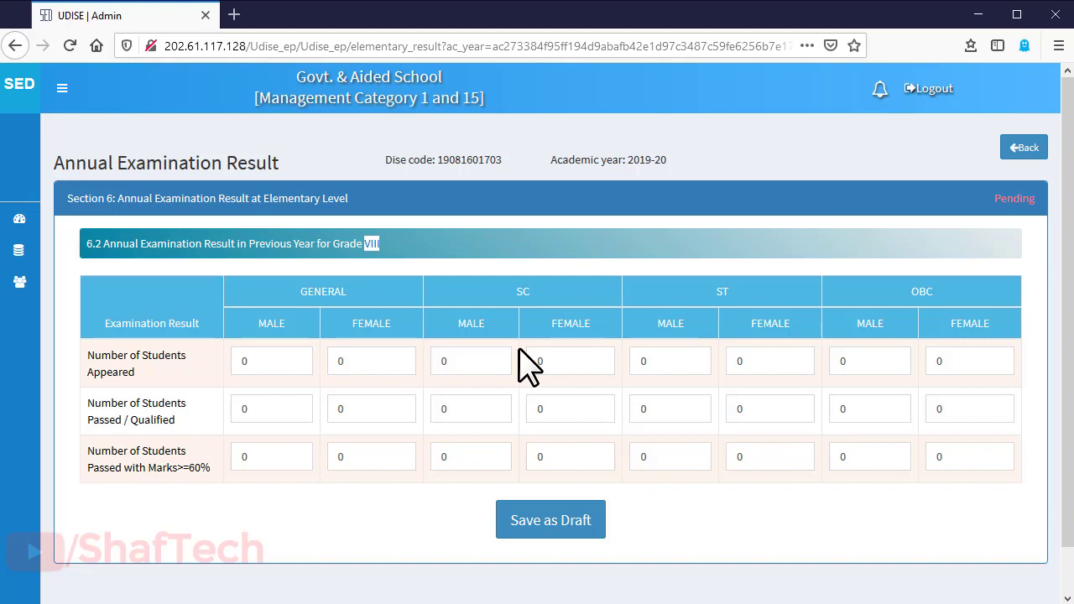
key(alt+Left)
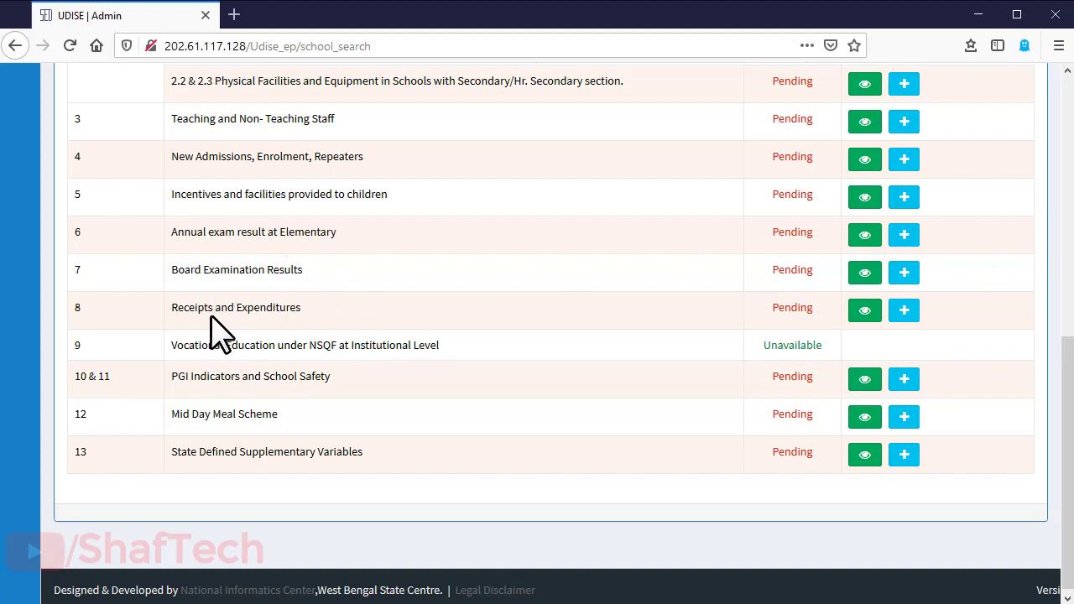
In section 8 Receipts and Expenditures, set Non-Govt. Organization (NGO) assistance under 8.2 to 1-YES and save the section as a draft
scroll(204, 412, up, 1)
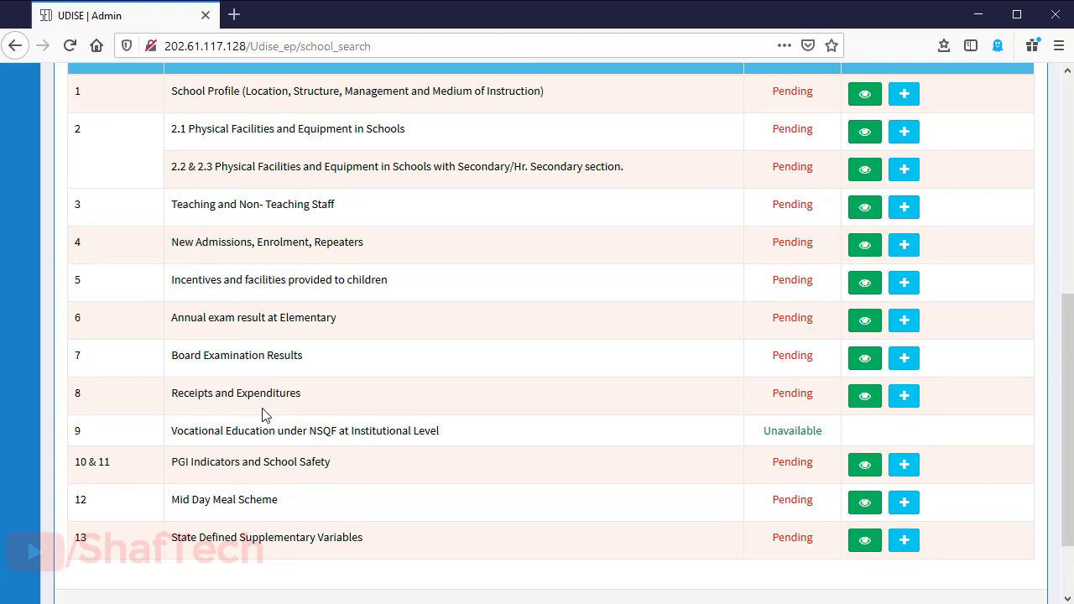
click(904, 398)
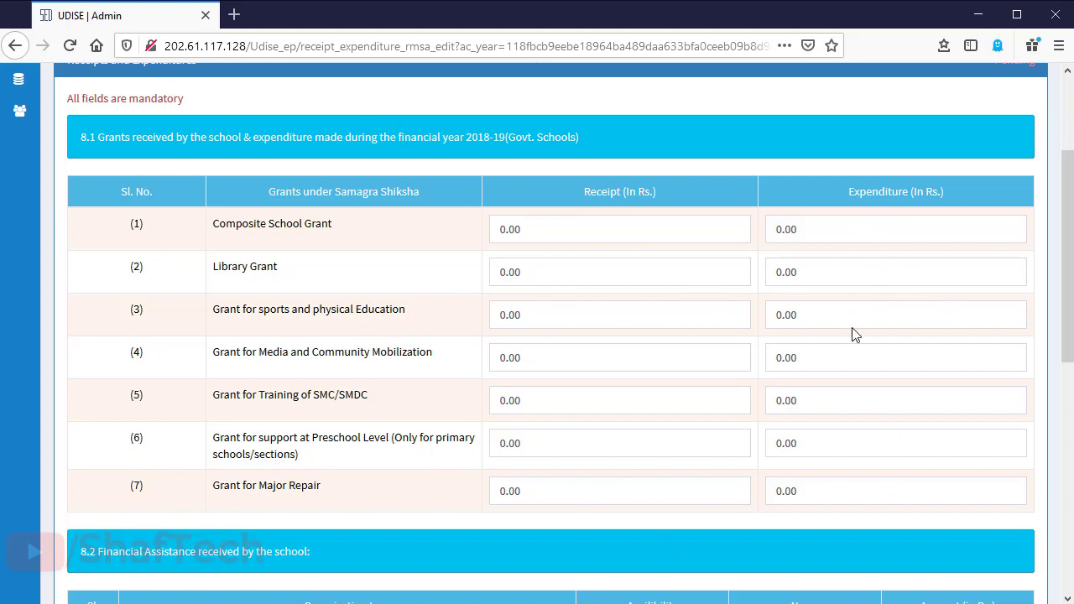
scroll(585, 347, down, 3)
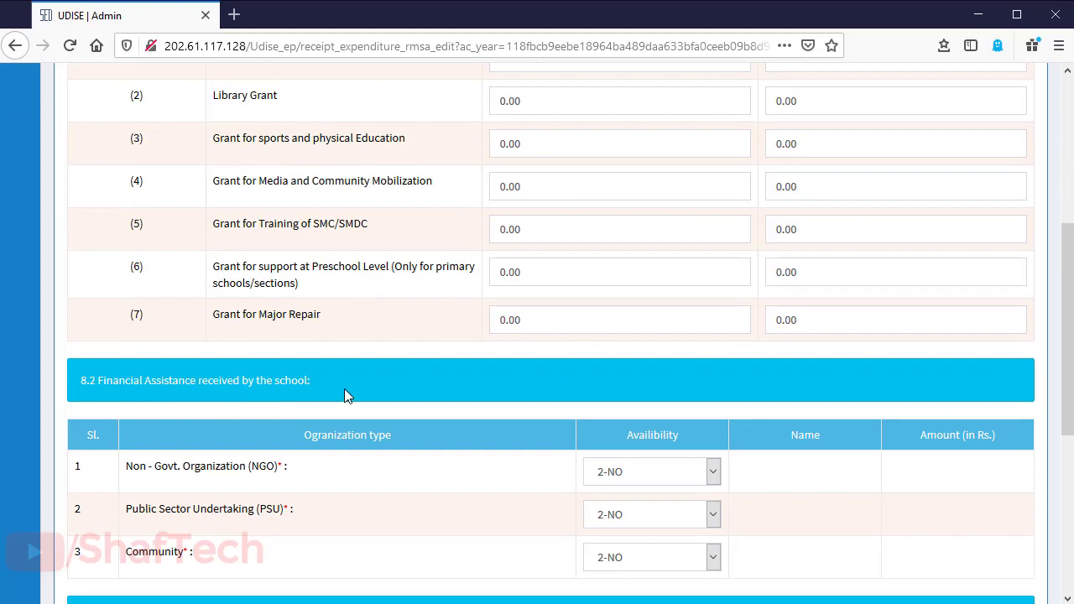
scroll(344, 388, down, 3)
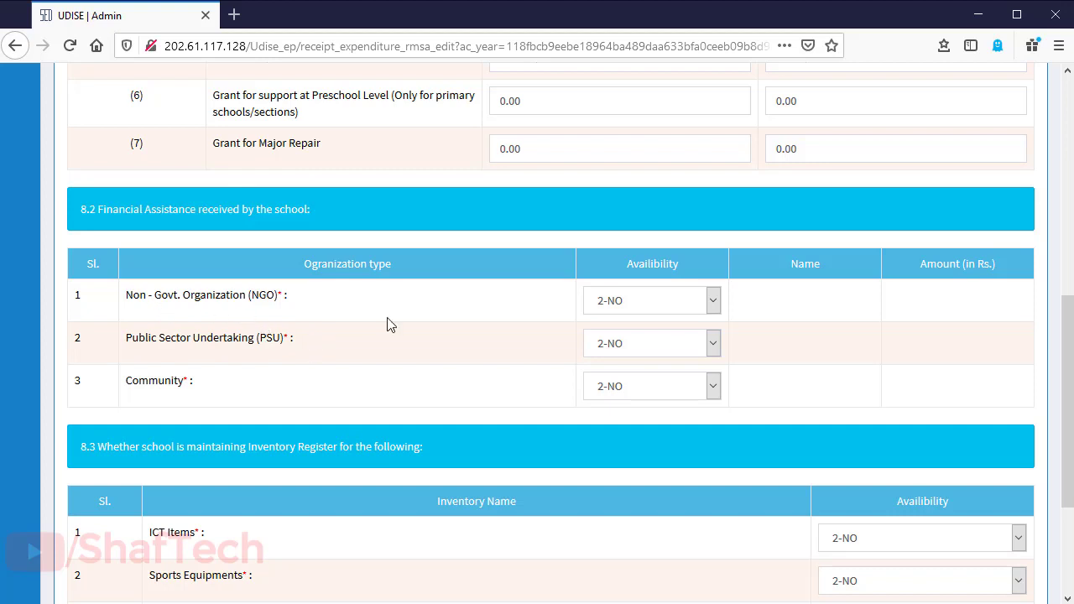
click(705, 302)
click(674, 346)
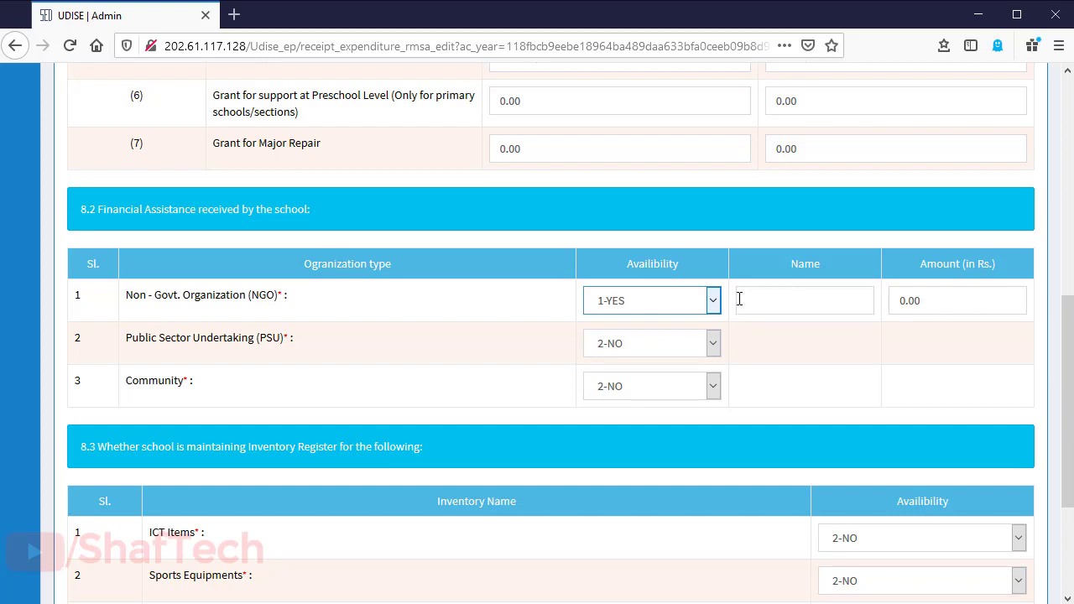
scroll(546, 301, down, 3)
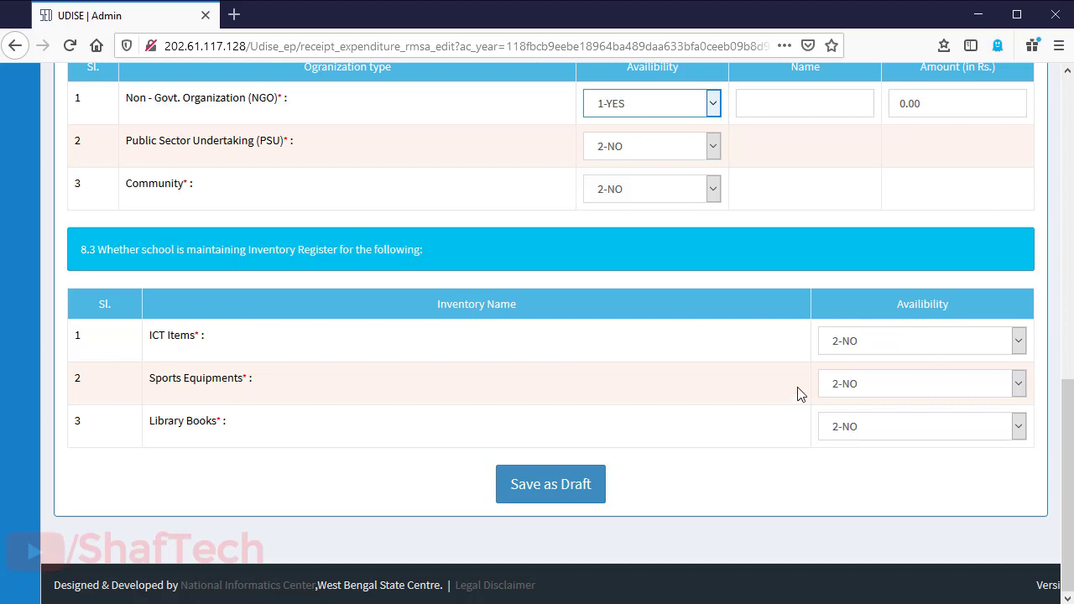
click(560, 492)
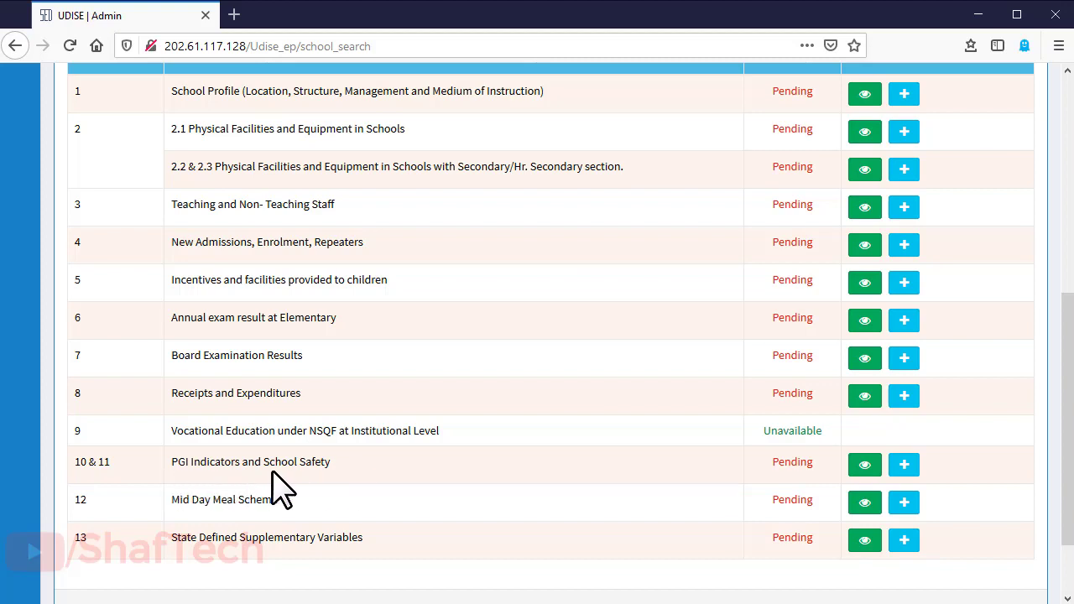
Open section 10 & 11 PGI Indicators and School Safety, review its indicator and safety questions, and save it as a draft
click(908, 470)
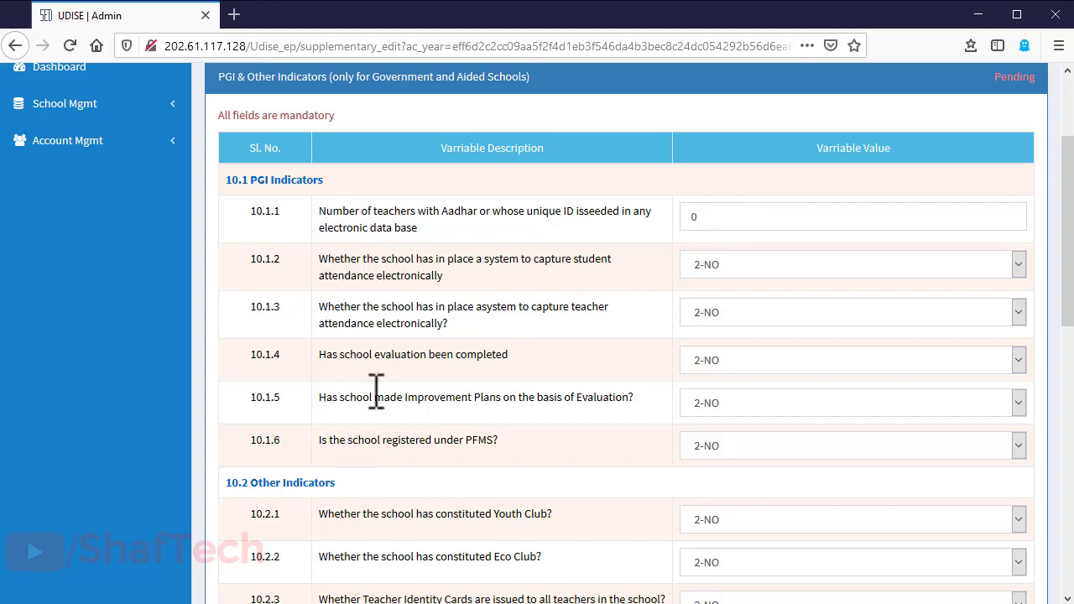
scroll(376, 391, down, 3)
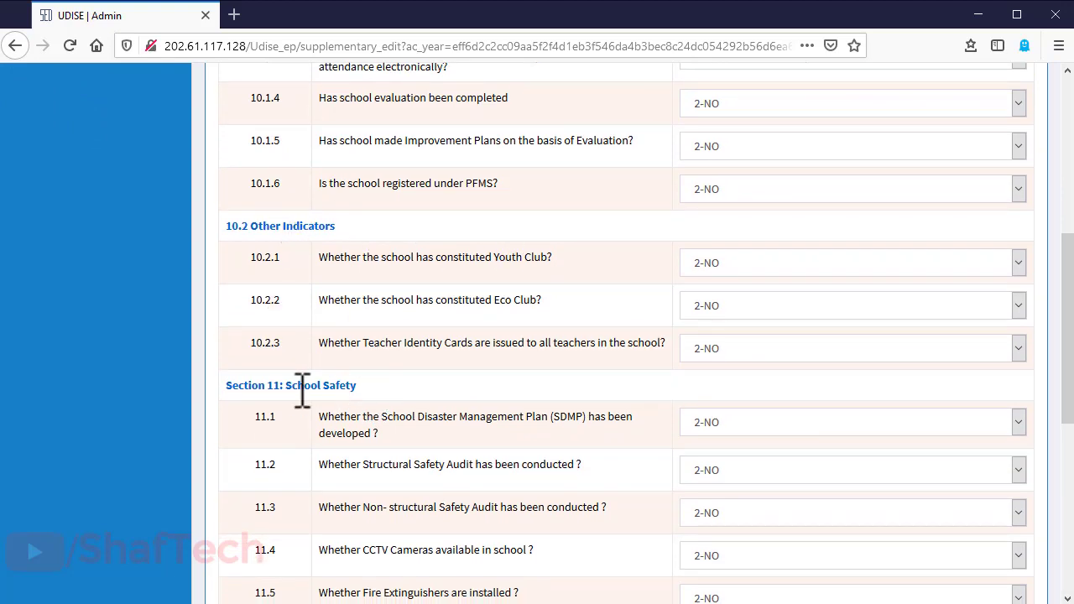
scroll(403, 396, down, 5)
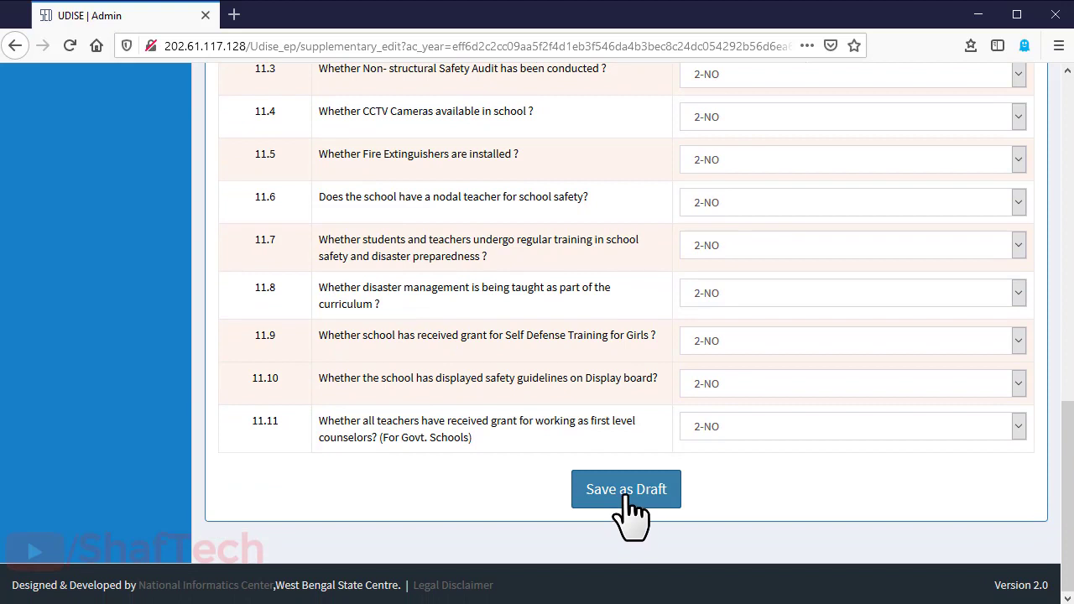
click(626, 493)
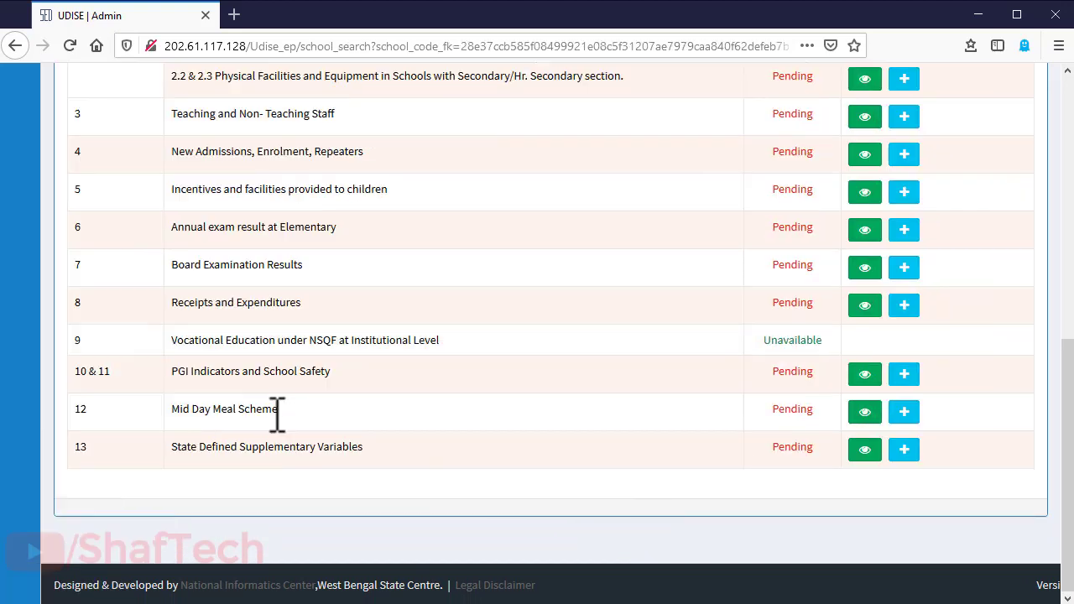
Open section 12 Mid Day Meal Scheme for editing and set Separate Bank Account for MDM Scheme to 1-YES
click(904, 412)
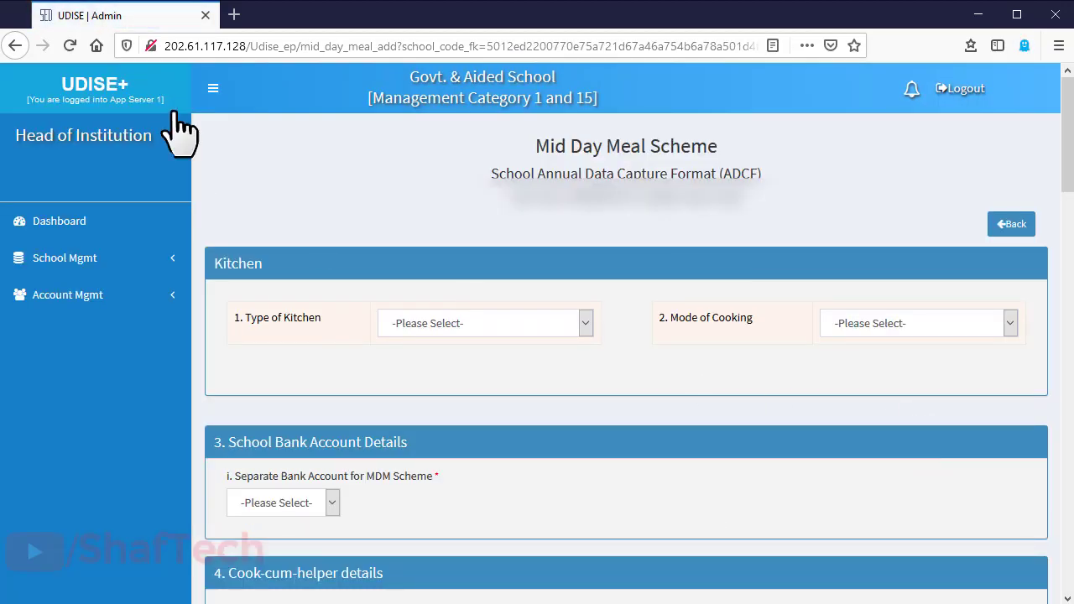
scroll(105, 130, down, 3)
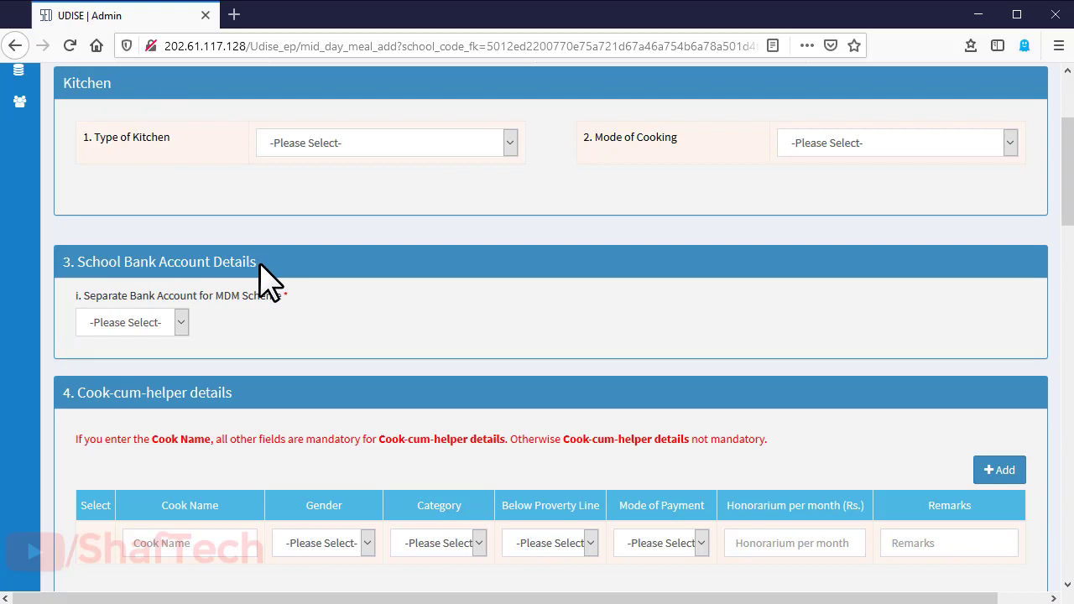
click(179, 323)
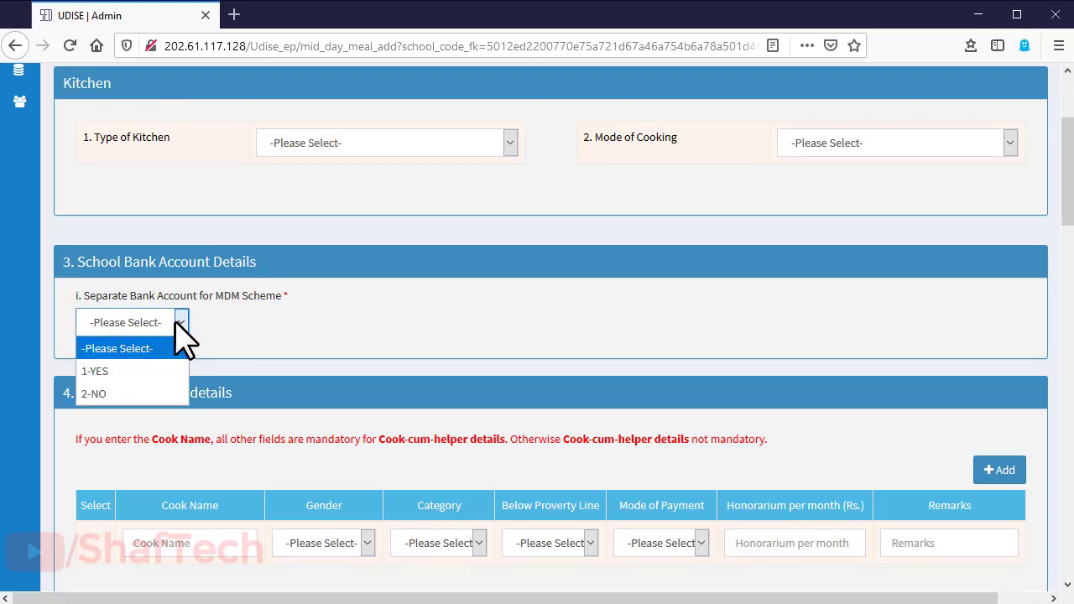
click(139, 372)
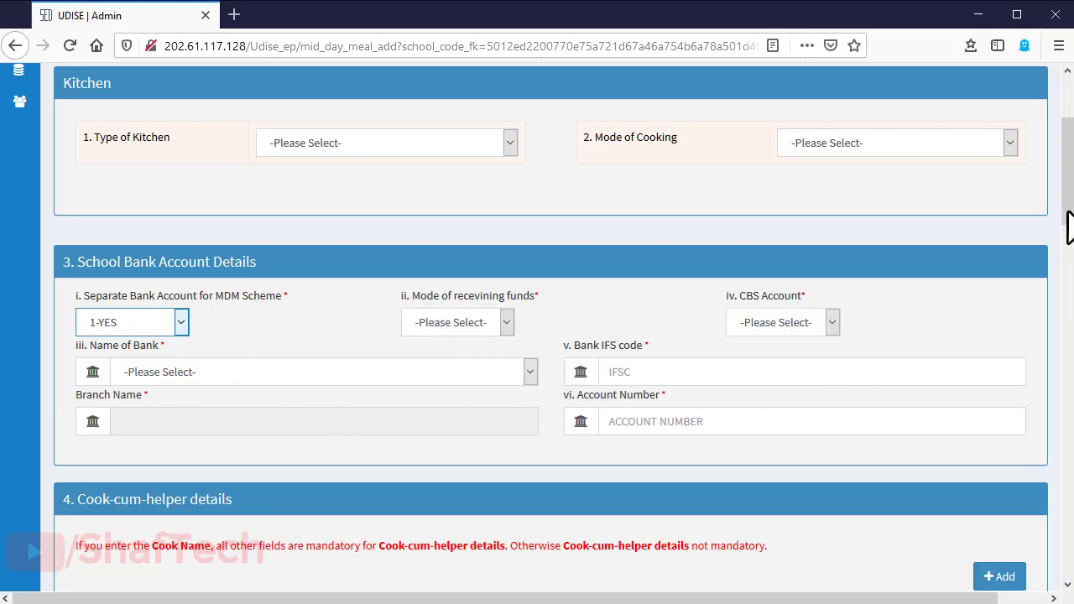
Add two blank rows to the Cook-cum-helper details table and delete both of them
drag(1067, 205, 1064, 293)
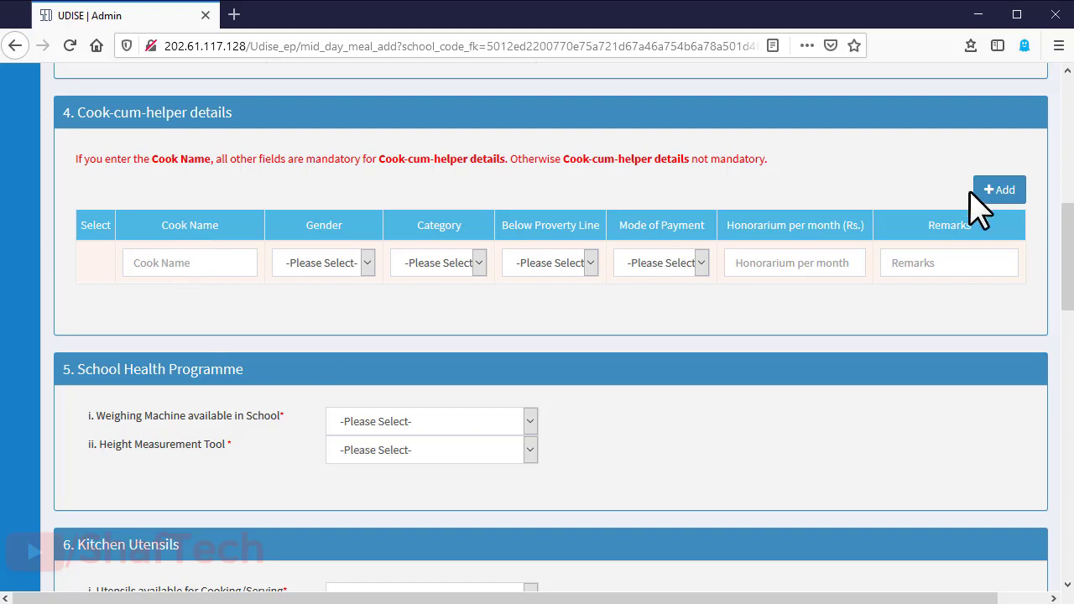
click(1006, 205)
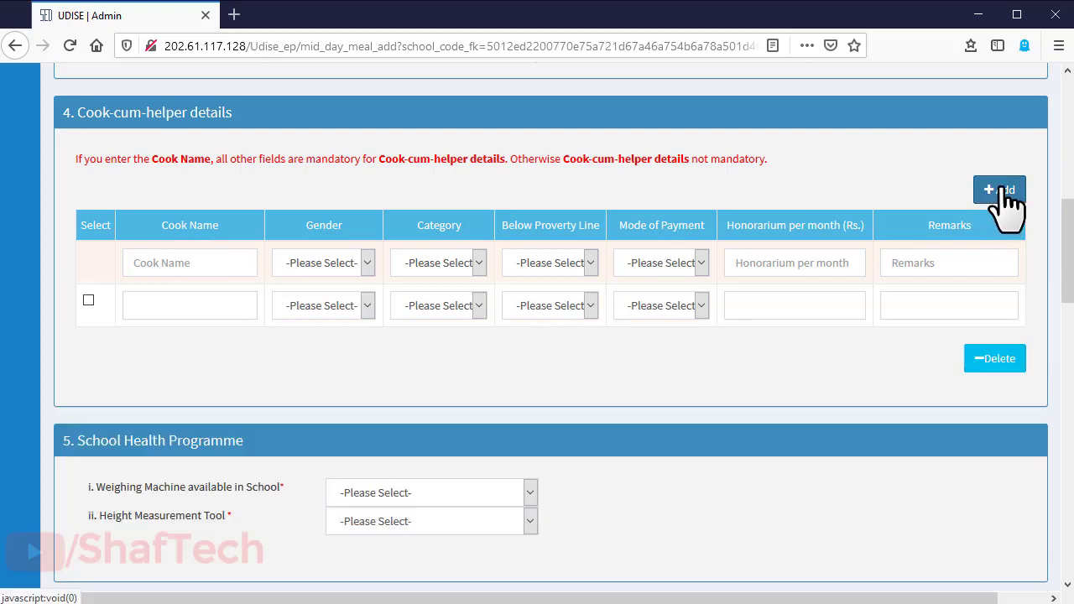
click(1007, 190)
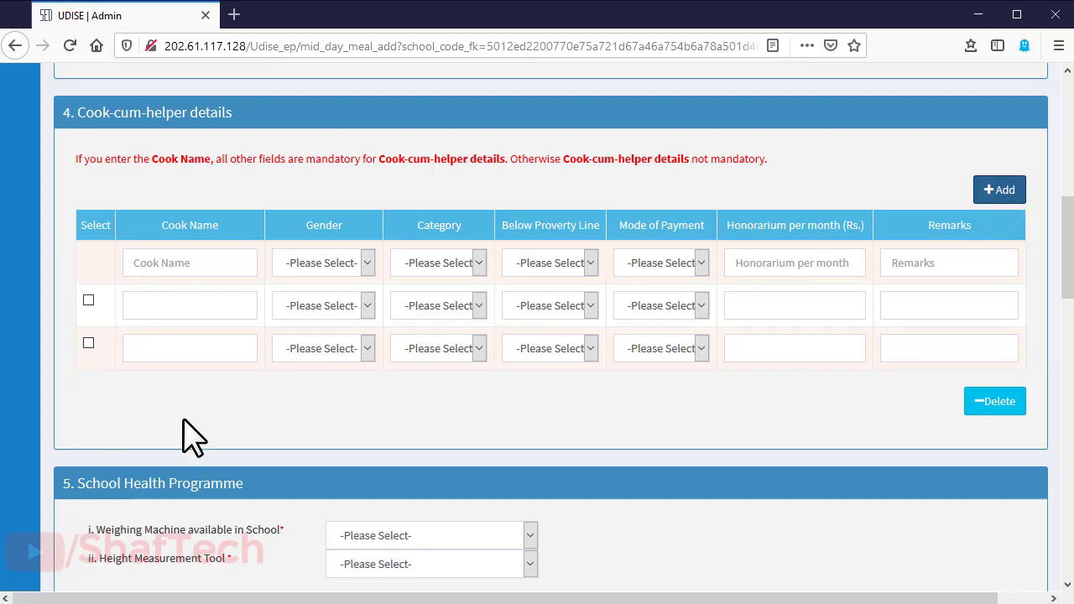
click(88, 300)
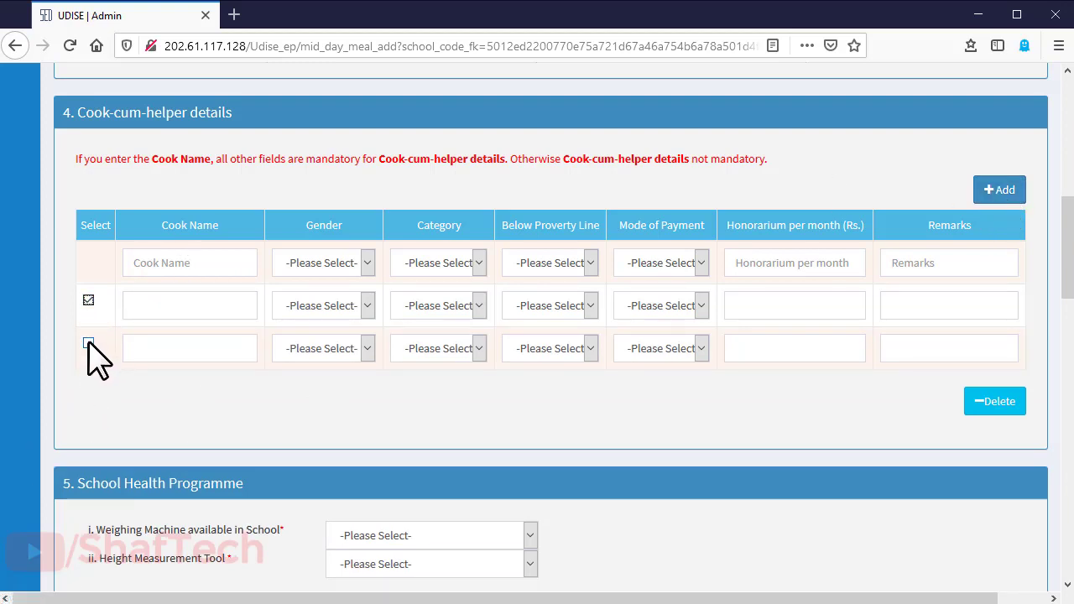
click(88, 344)
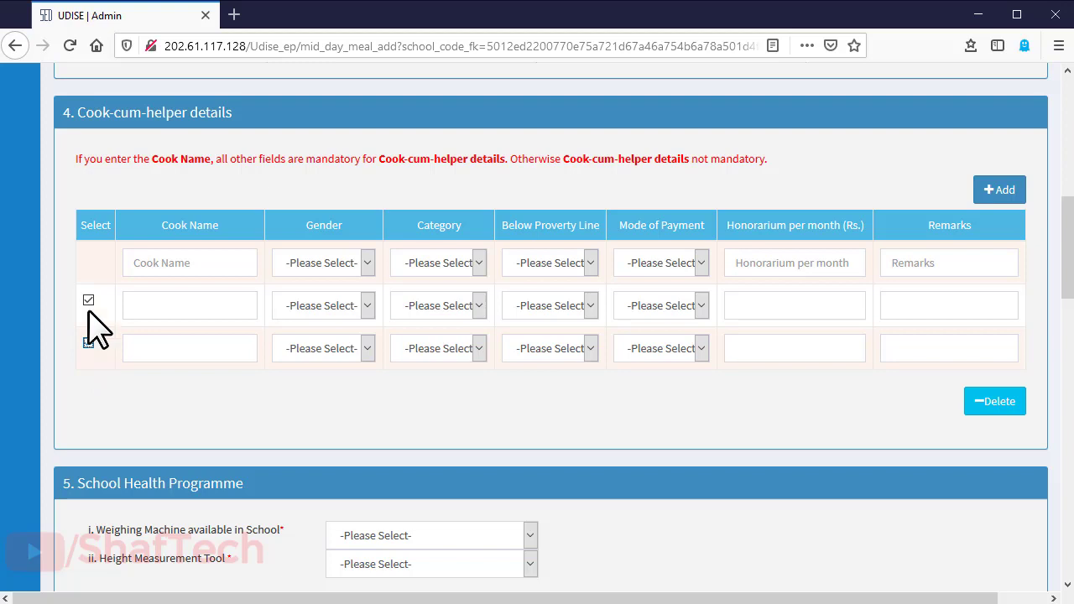
click(1007, 403)
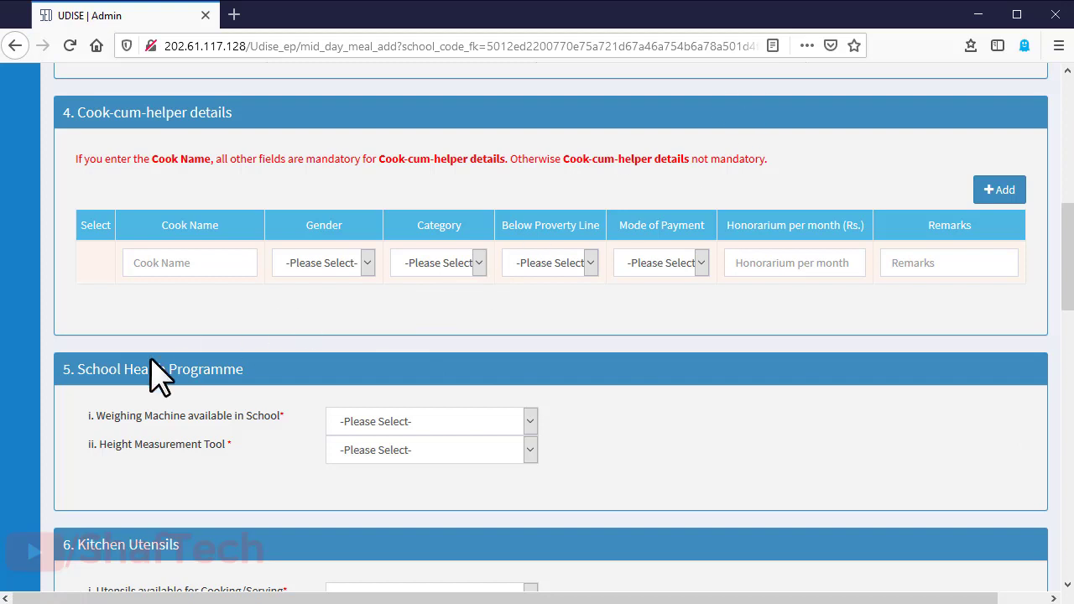
Under School Health Programme, set both Weighing Machine available in School and Height Measurement Tool to 1-YES
click(490, 421)
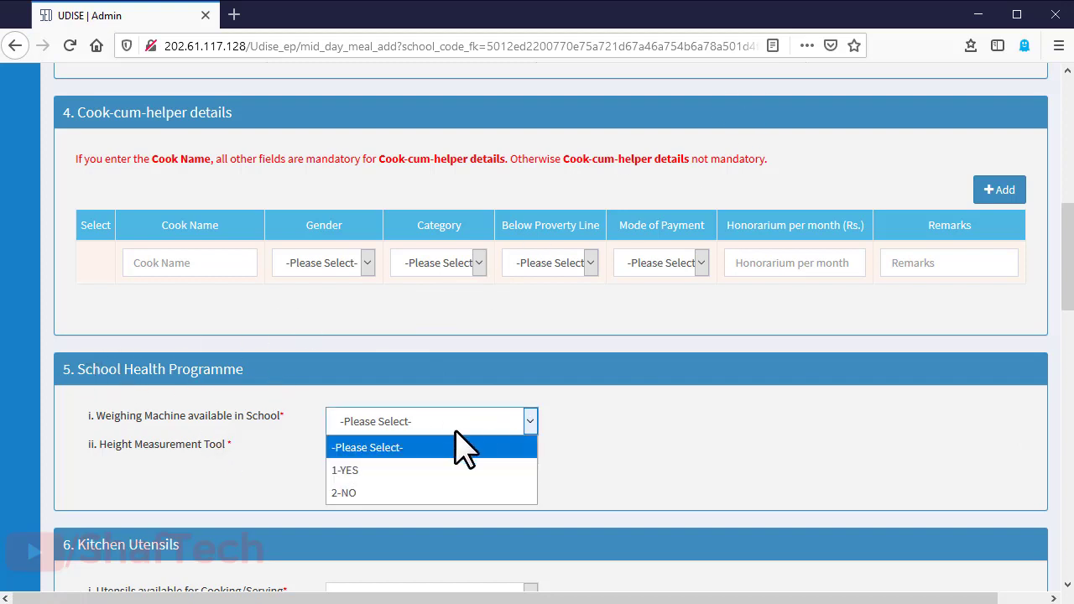
click(352, 471)
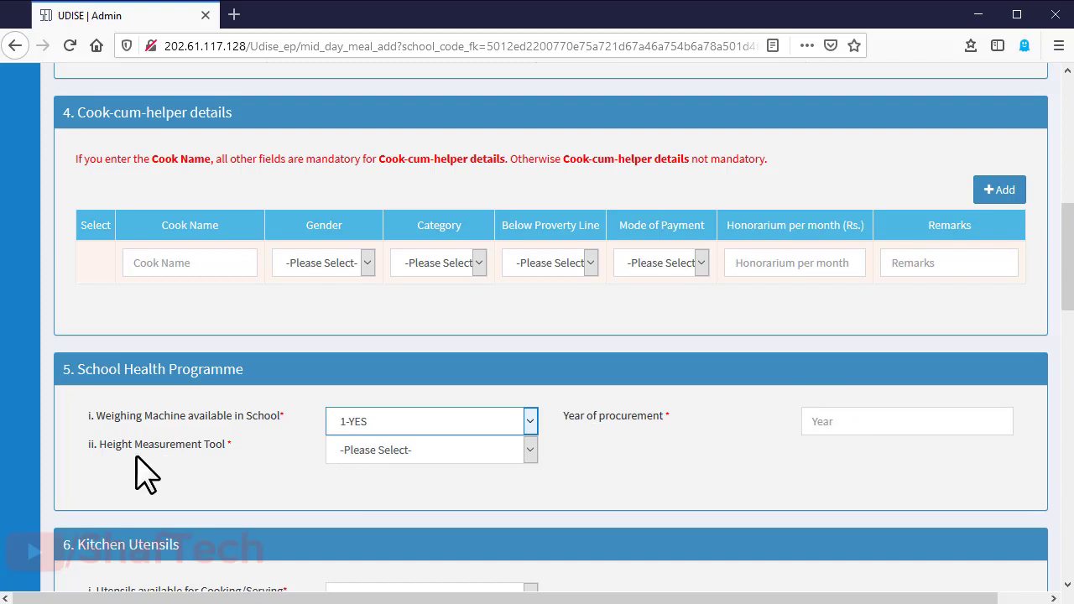
click(503, 458)
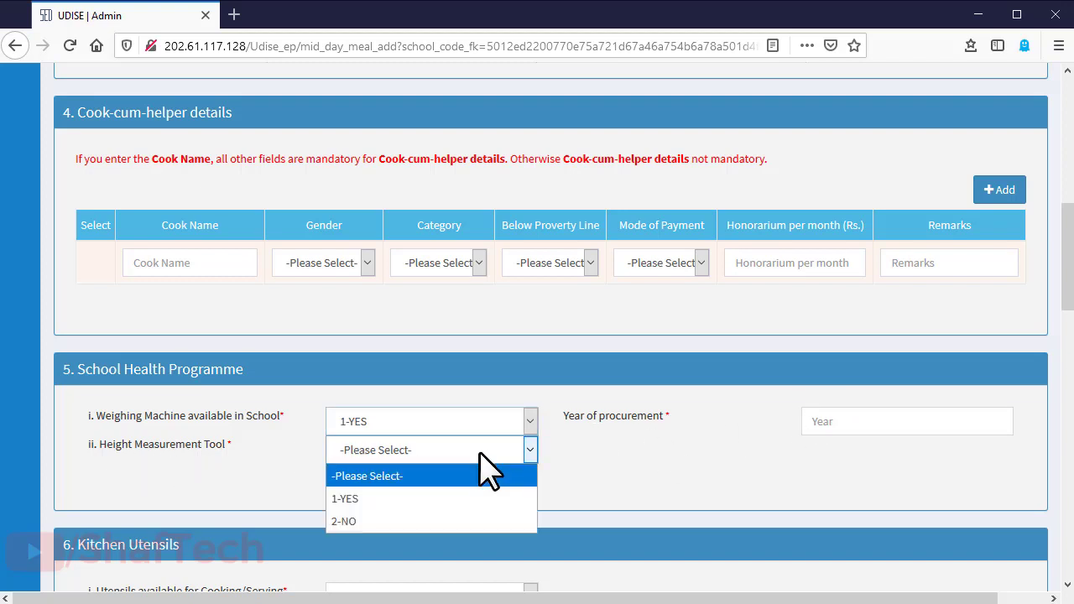
click(453, 501)
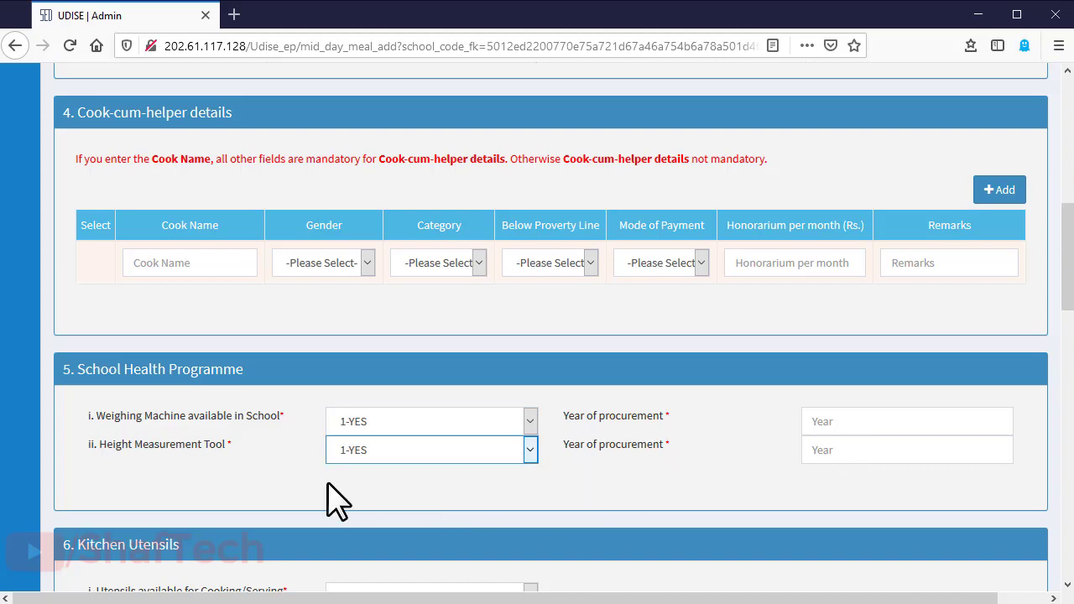
Under Kitchen Utensils, set cooking/serving utensils and eating utensils to 1-YES and choose 1-MME as where they were purchased from
scroll(328, 487, down, 3)
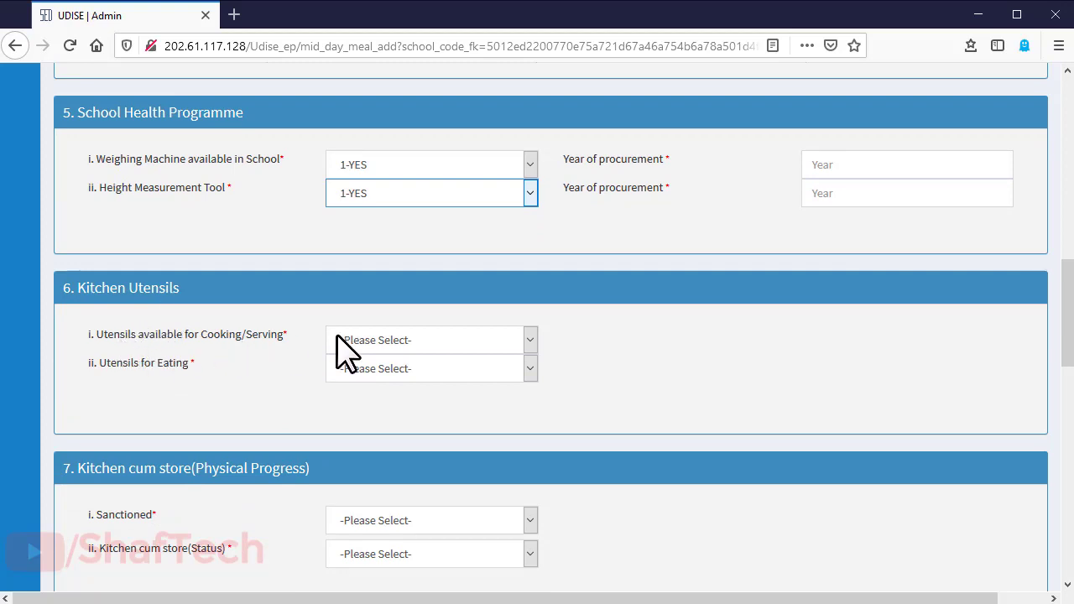
click(382, 340)
click(366, 389)
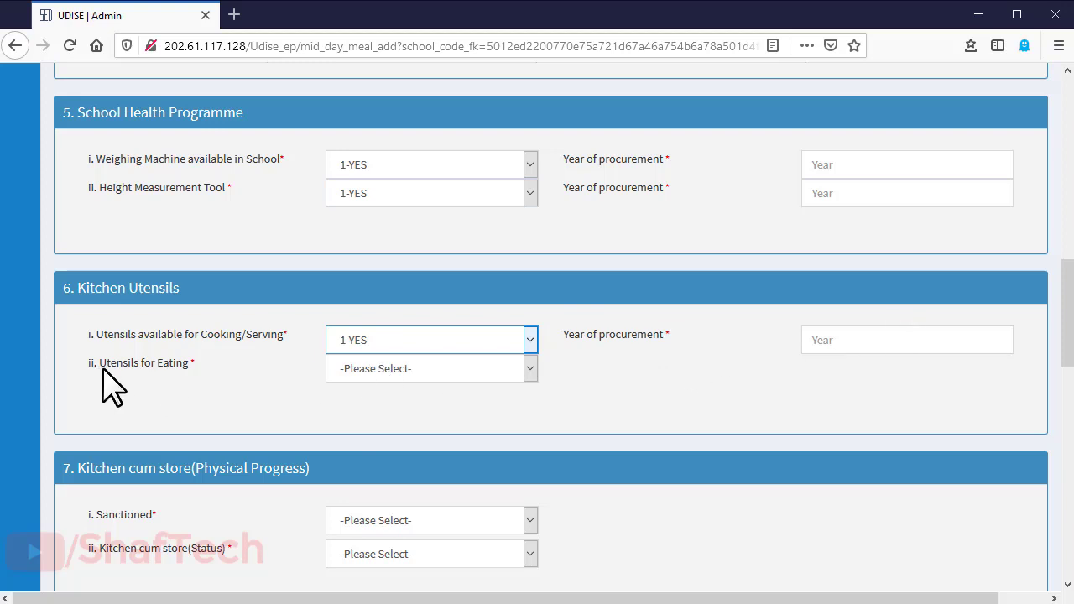
click(393, 370)
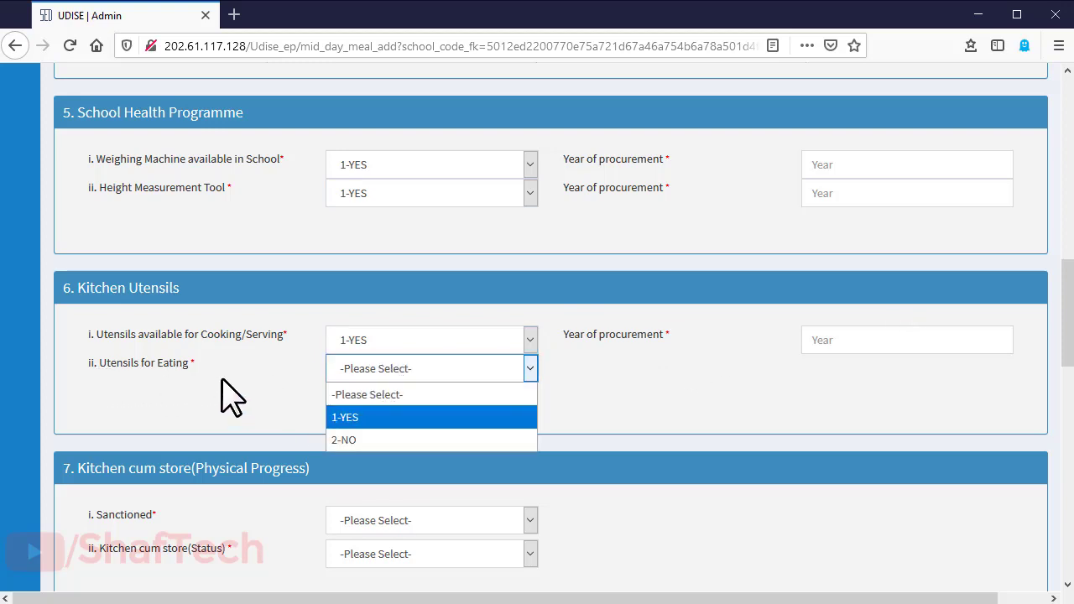
click(358, 415)
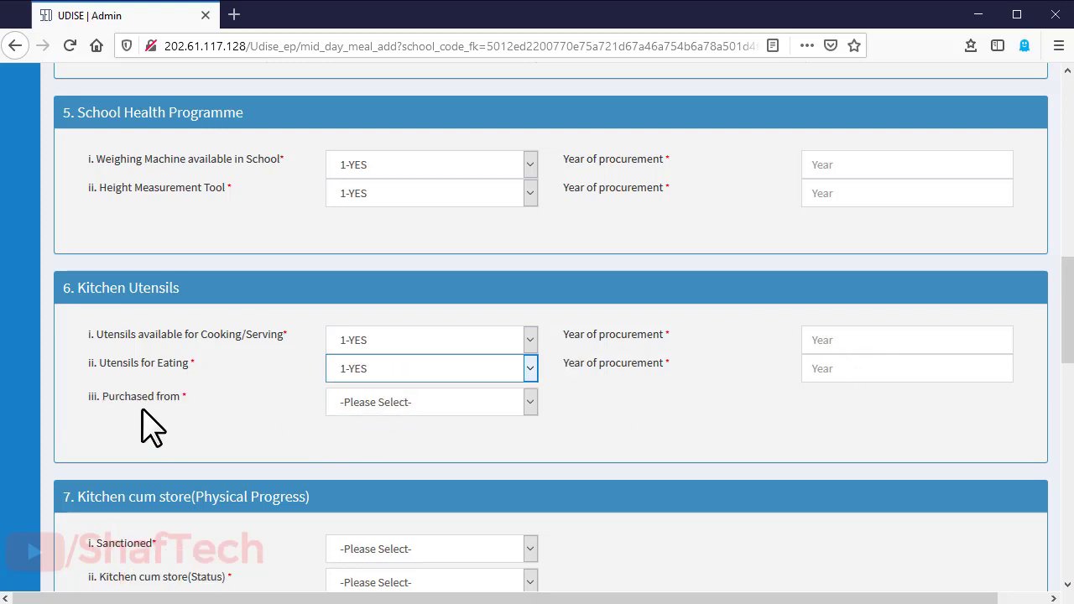
click(506, 406)
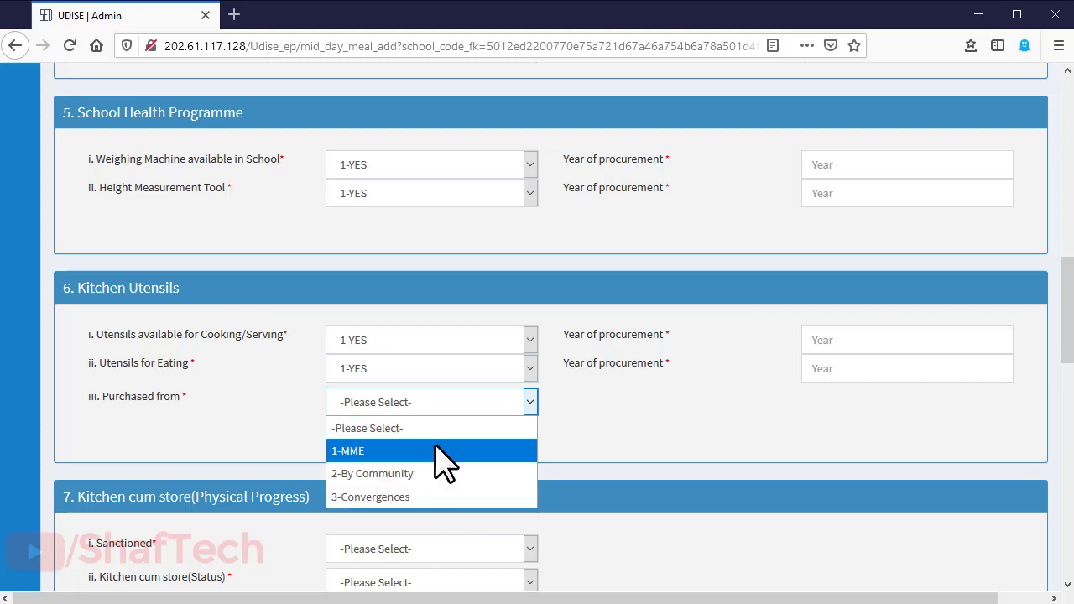
click(386, 453)
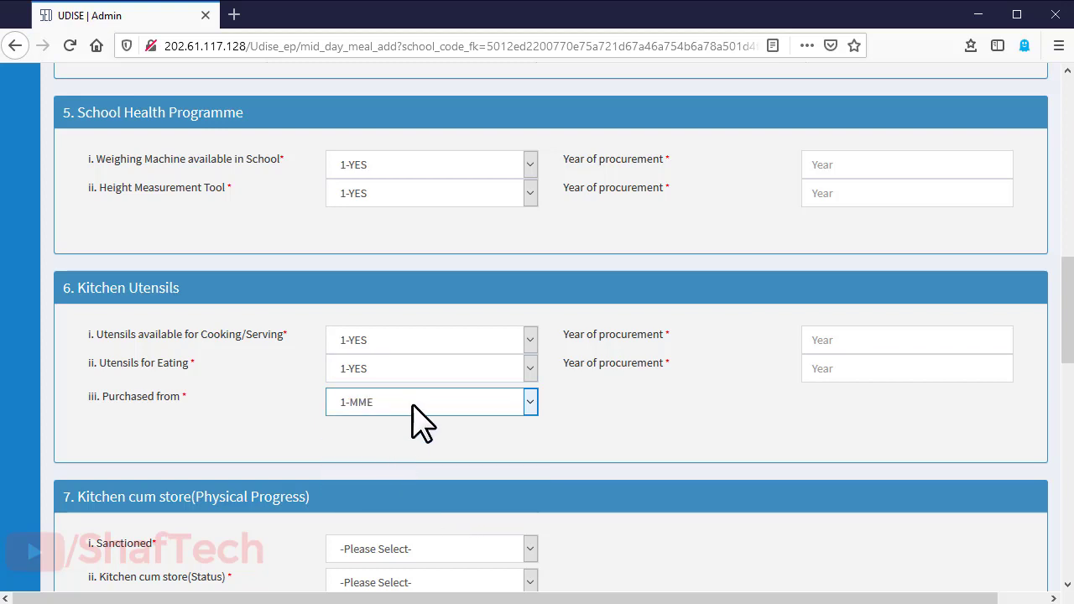
Change where the kitchen utensils were purchased from to 2-By Community
click(415, 404)
click(403, 474)
Under Kitchen cum store (Physical Progress), set Sanctioned to 1-YES and its progress to Yet to start
scroll(468, 408, down, 3)
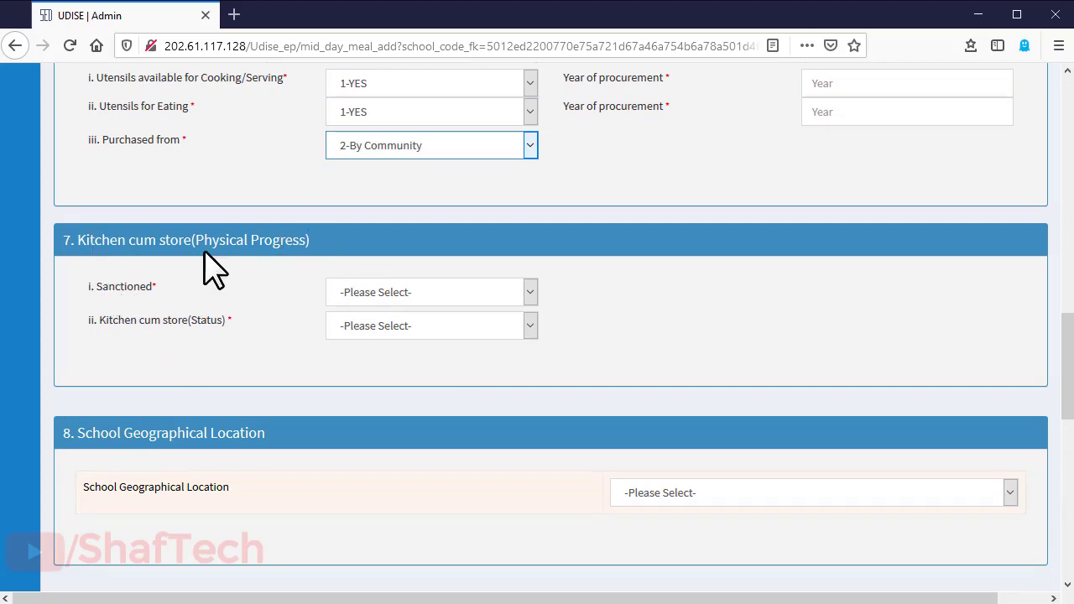
click(401, 297)
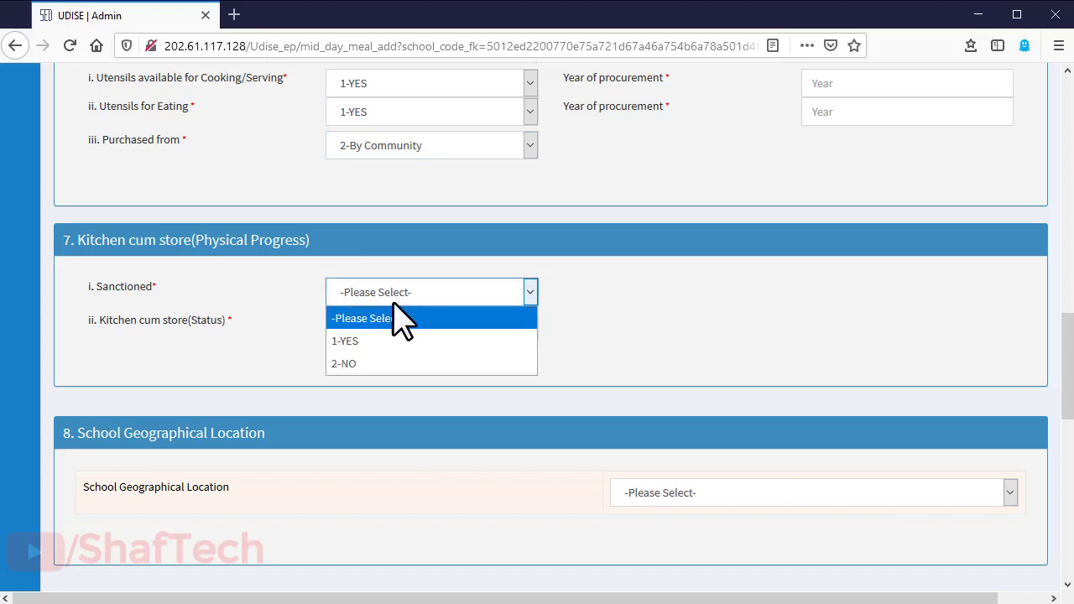
click(367, 341)
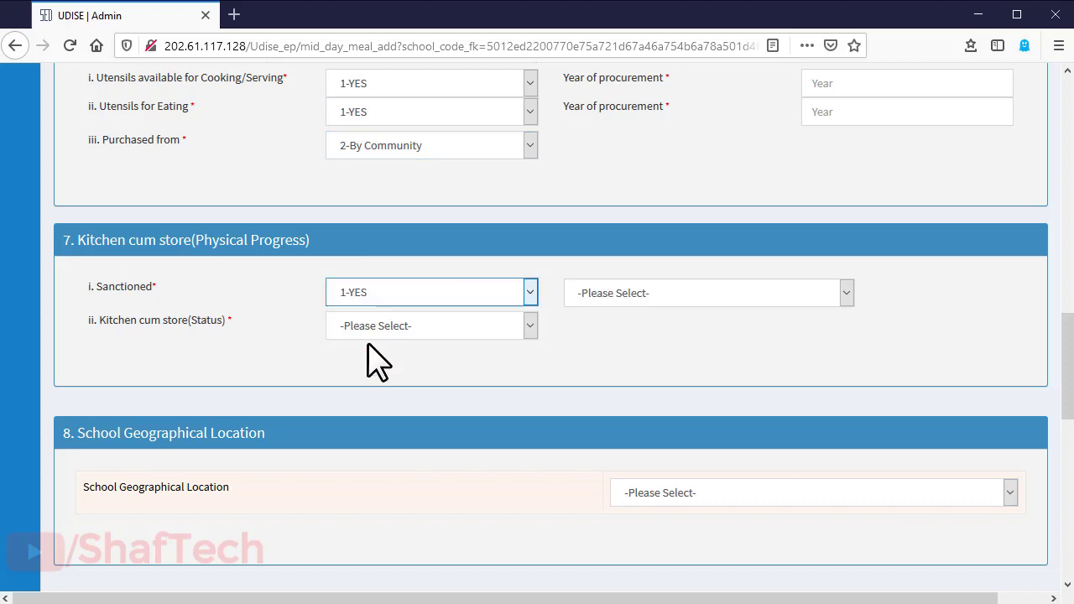
click(660, 295)
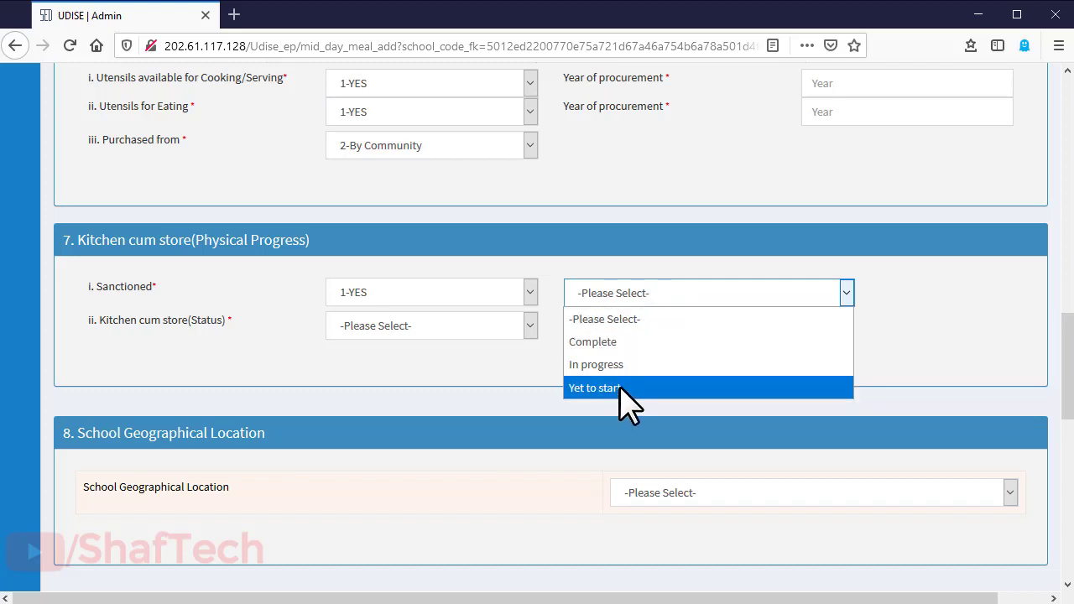
click(610, 343)
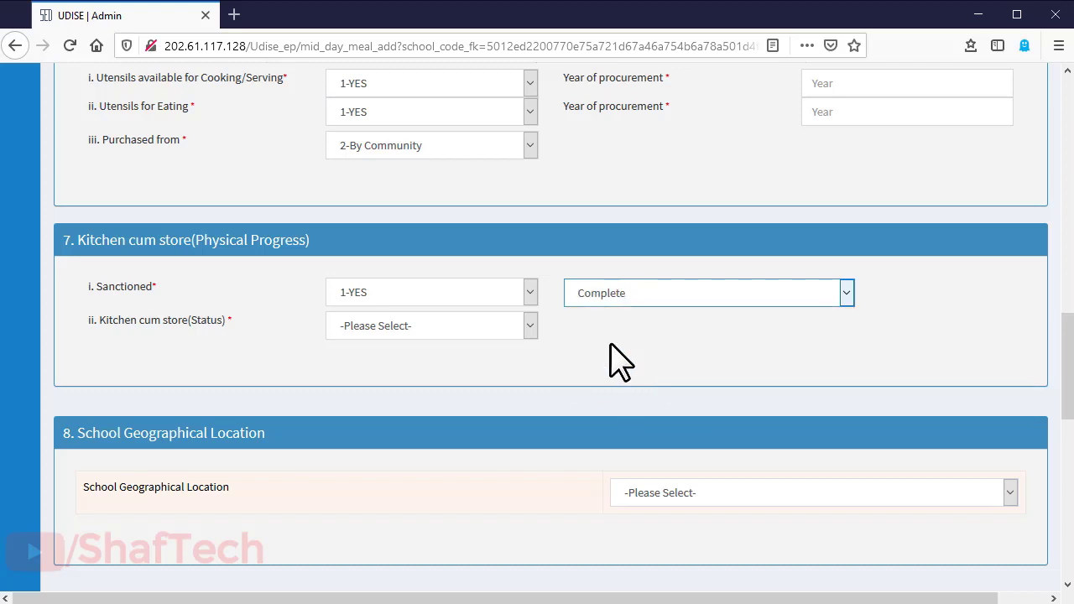
click(621, 293)
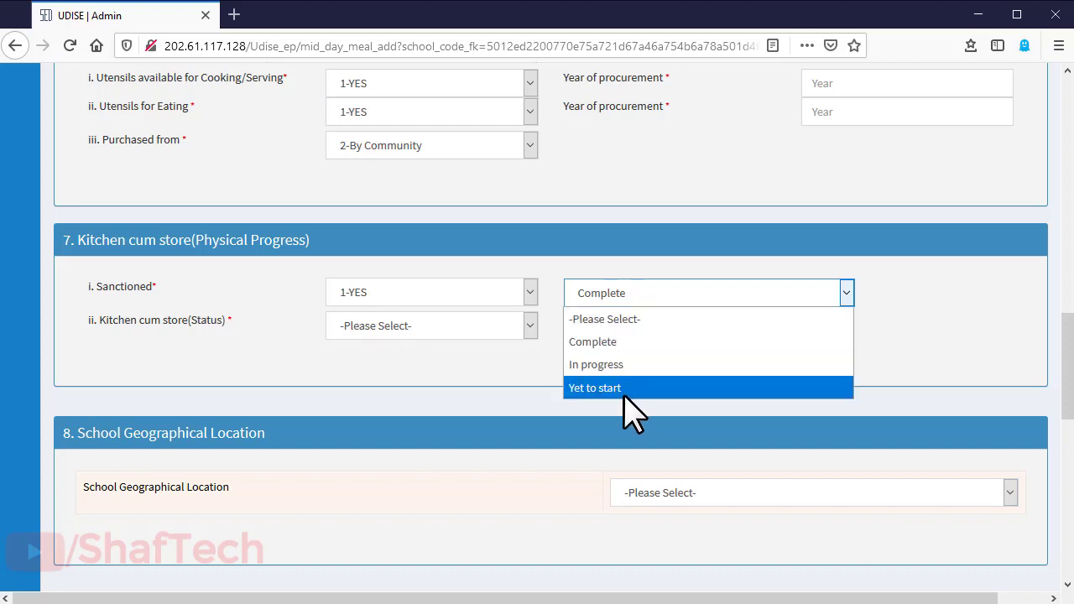
click(621, 388)
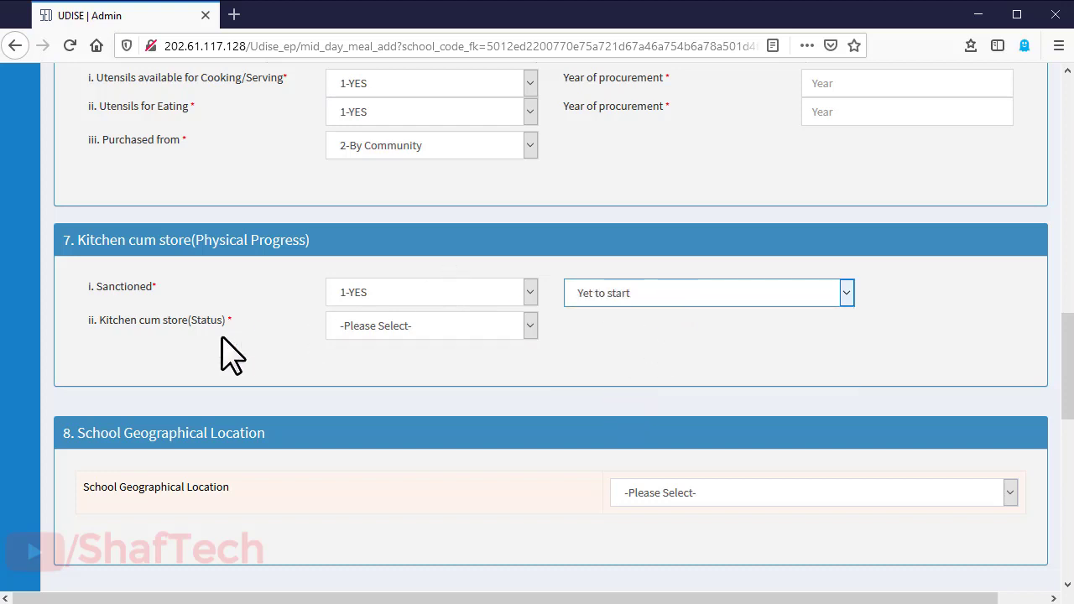
Set Kitchen cum store (Status) to 1-Available, in use, and look through the School Geographical Location options
click(432, 329)
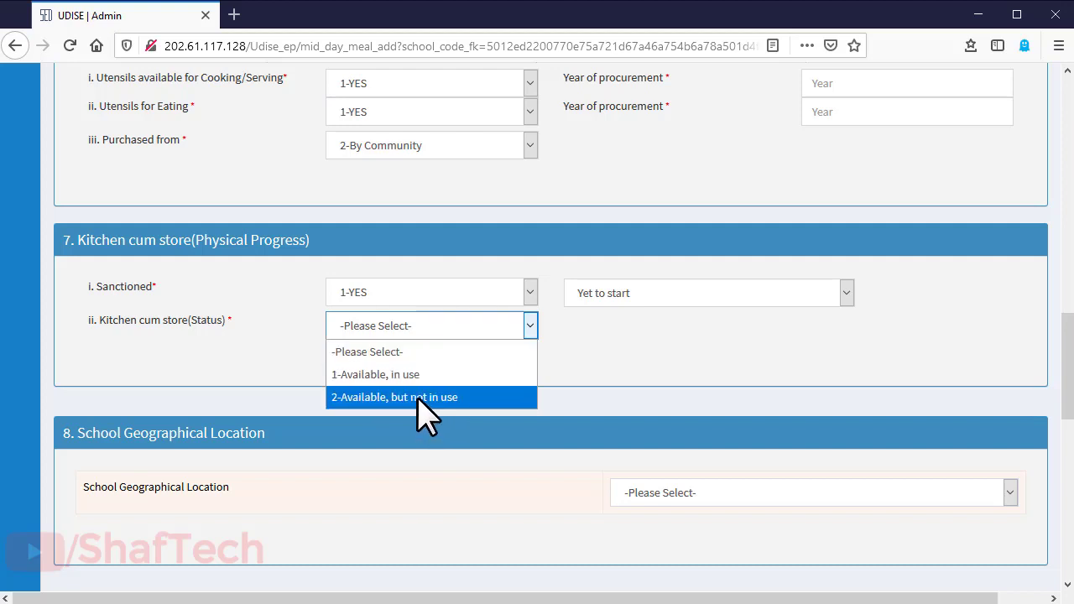
click(352, 377)
click(393, 331)
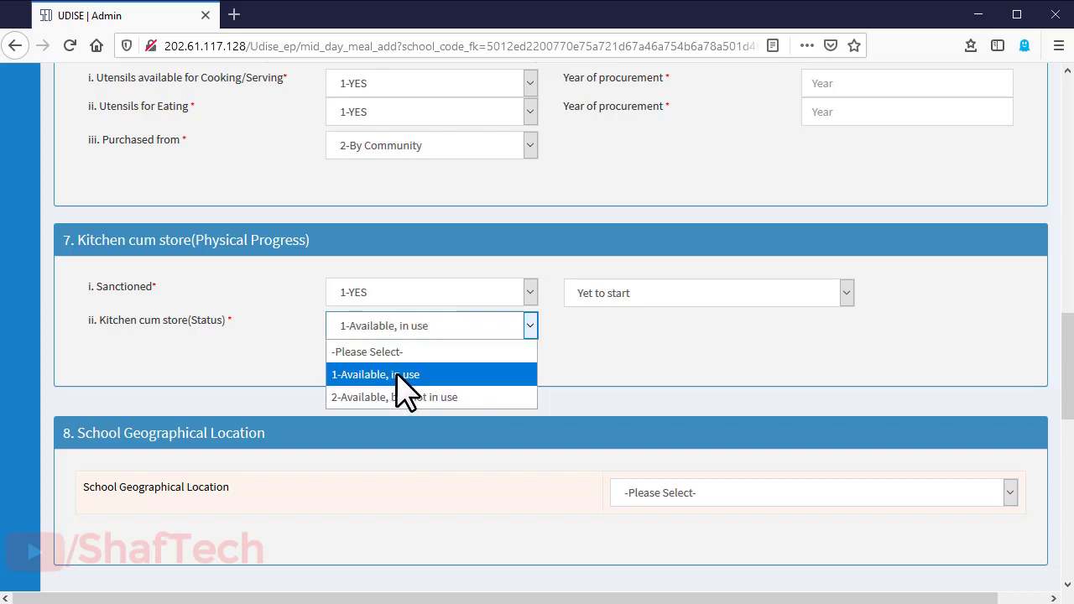
click(396, 374)
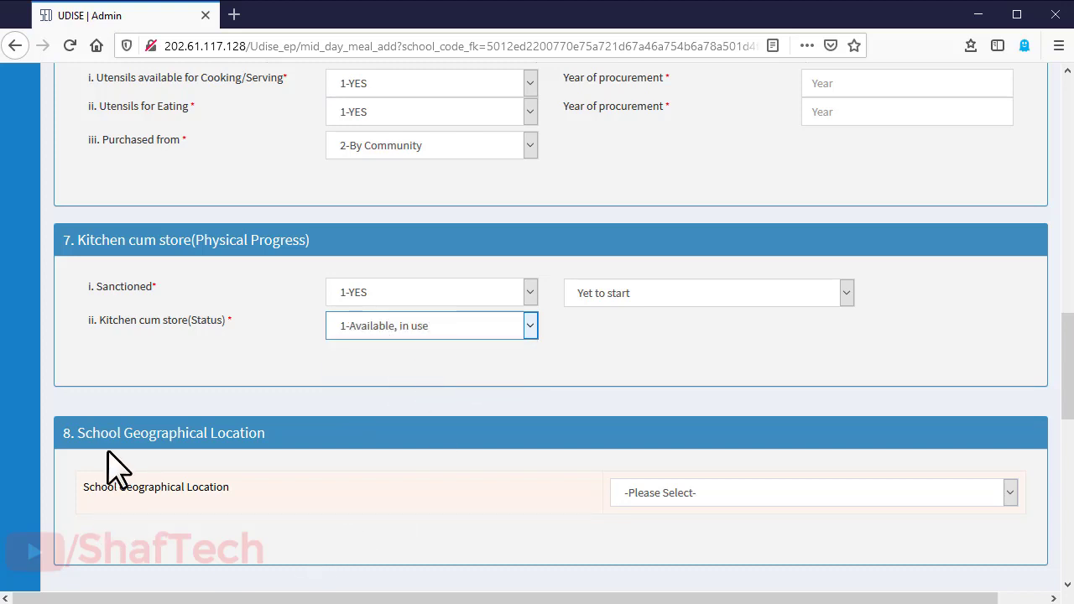
click(751, 496)
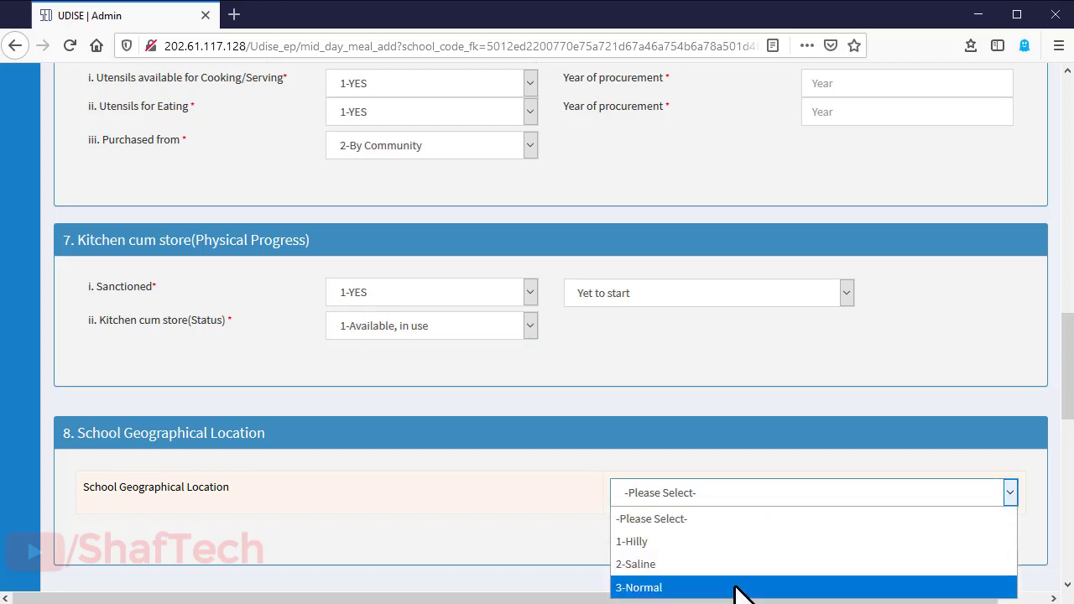
click(452, 524)
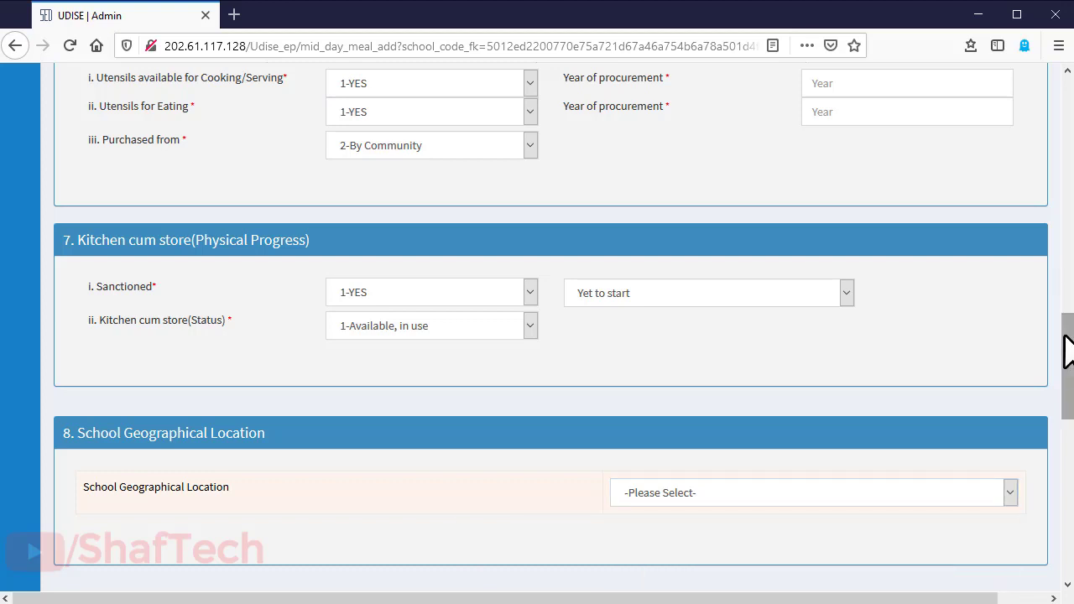
Set both Dining Hall available and LPG Connection available to 1-YES
drag(1064, 342, 1062, 453)
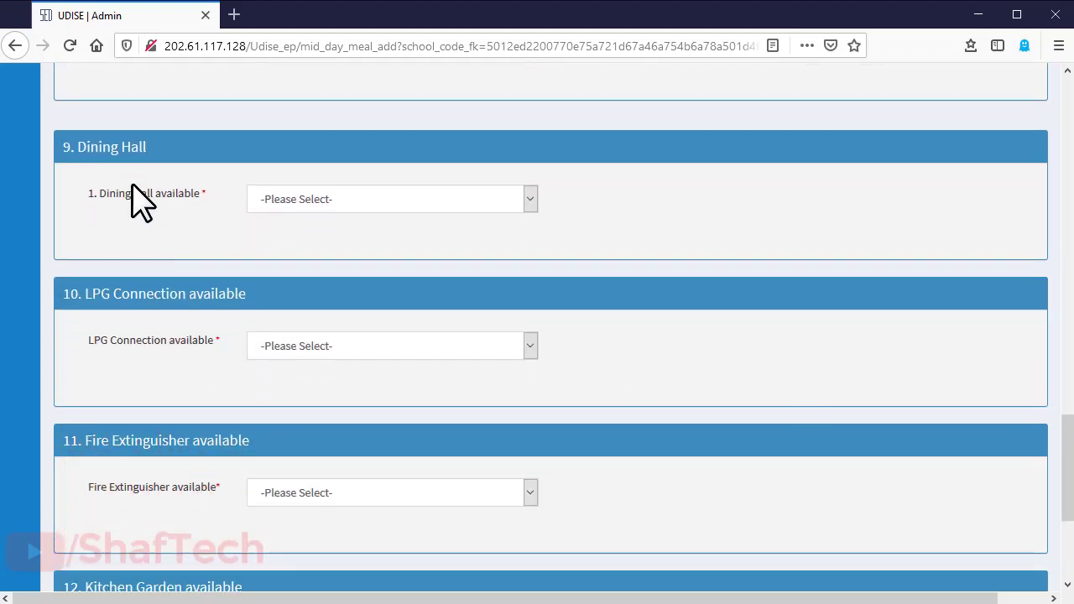
click(391, 206)
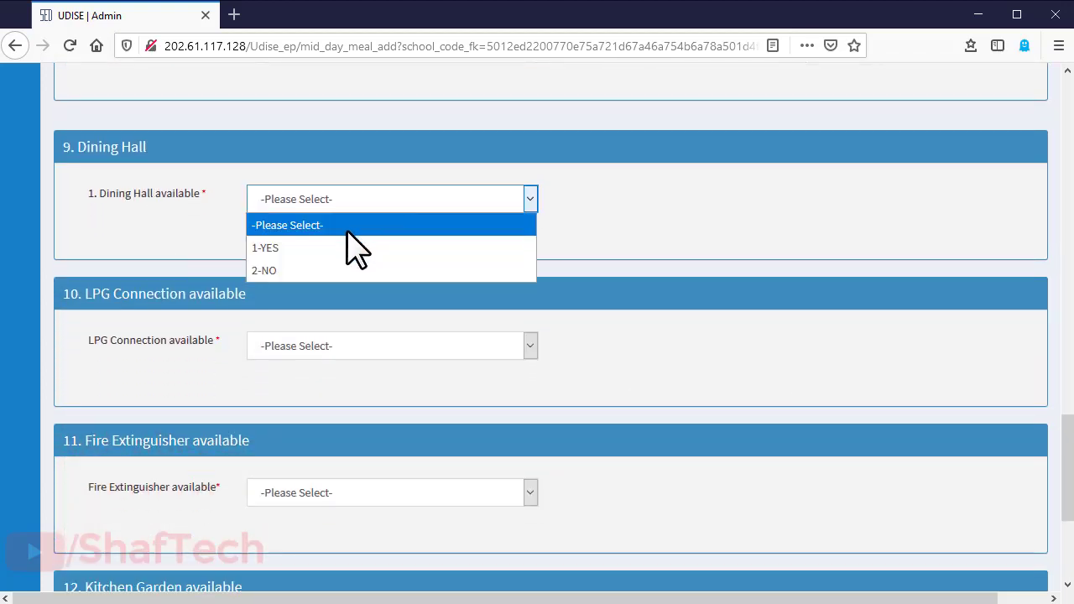
click(300, 245)
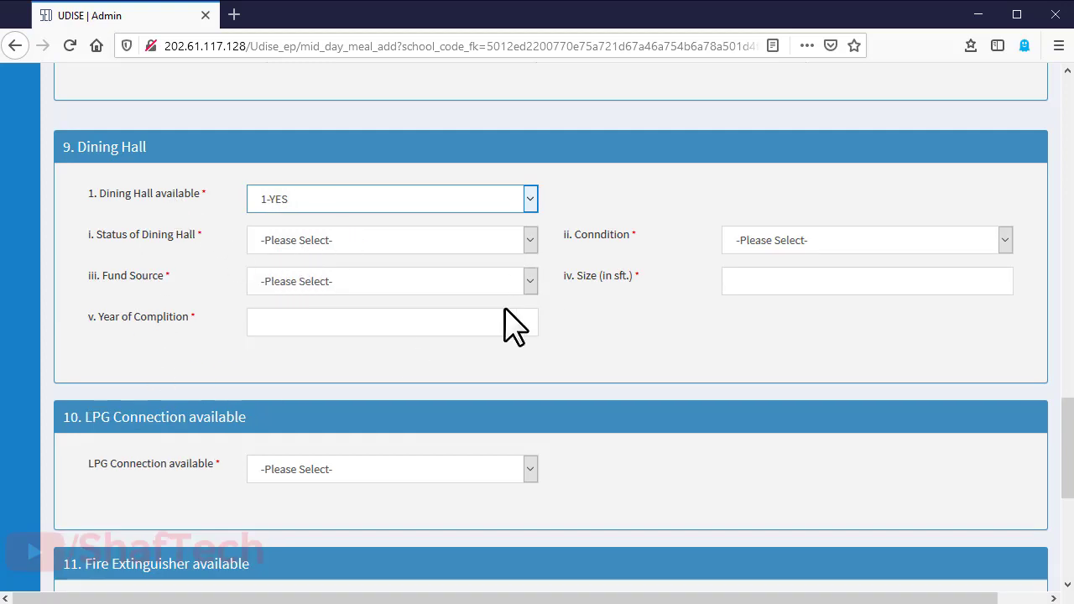
scroll(525, 332, down, 2)
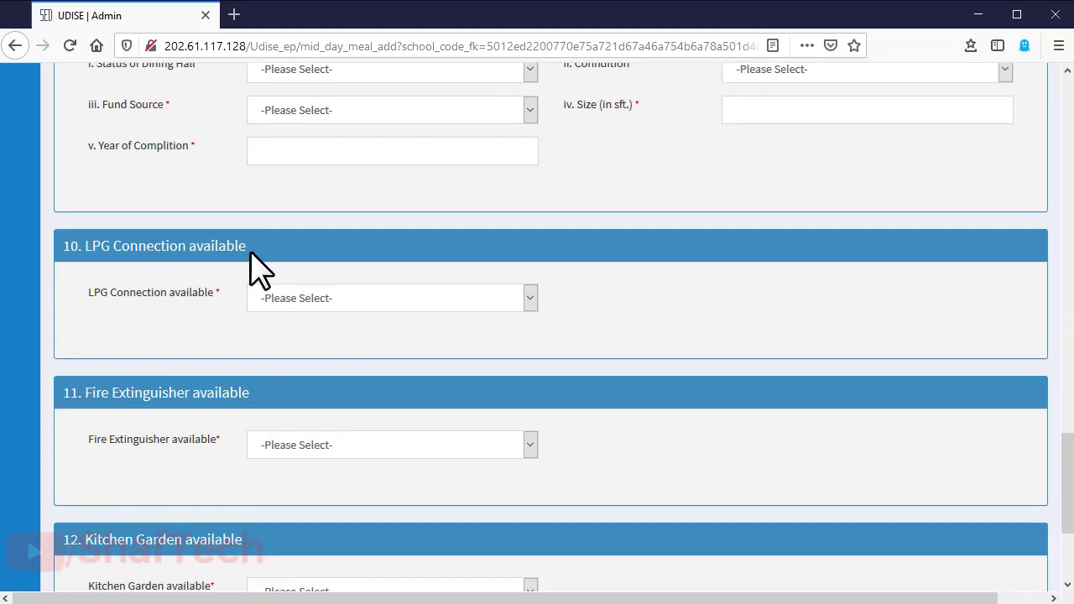
click(333, 303)
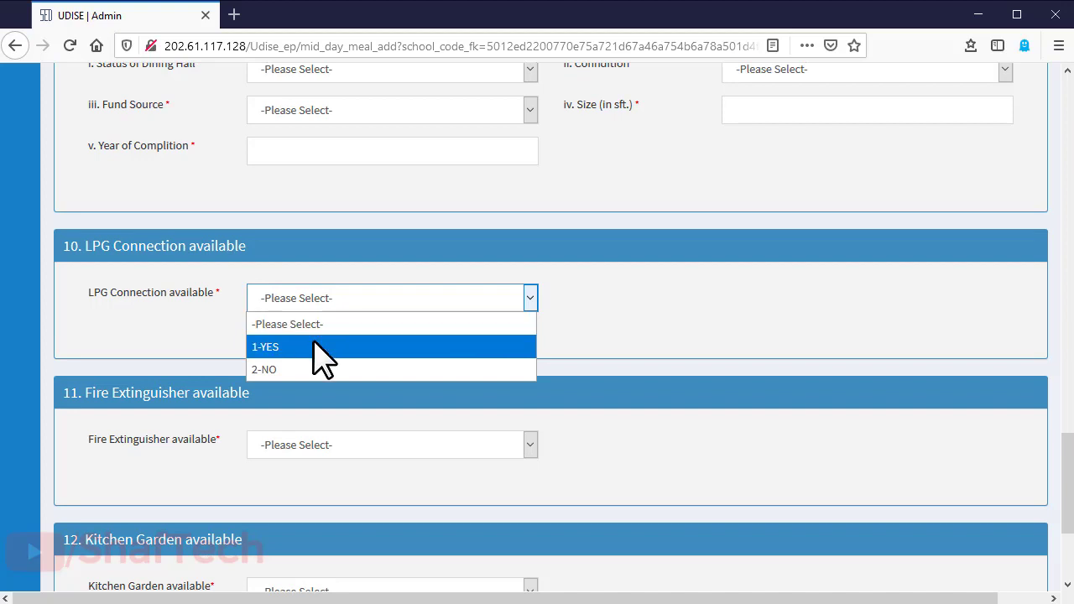
click(315, 343)
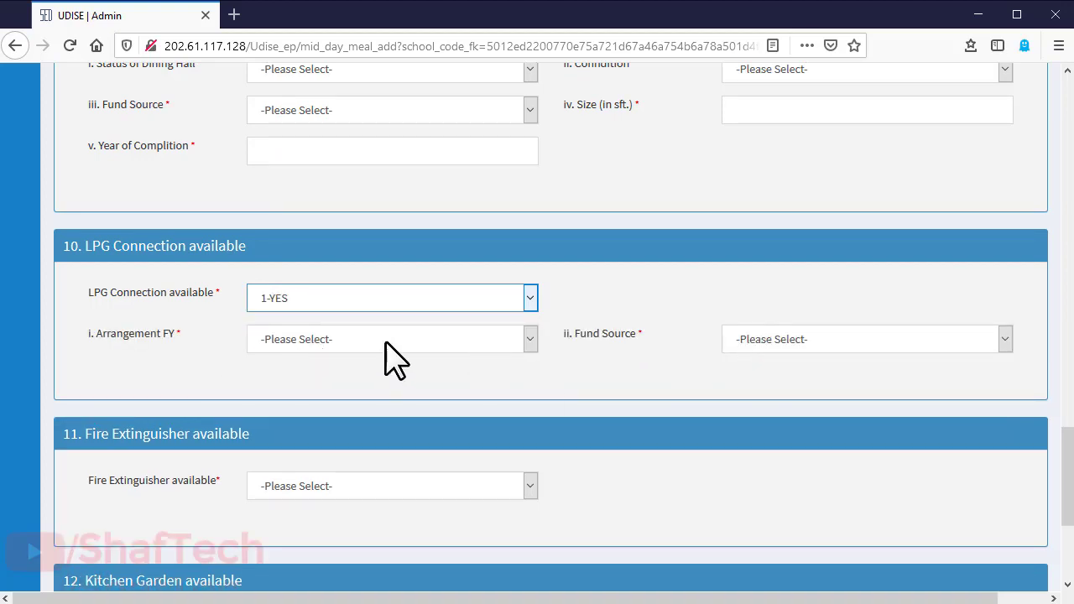
Set both Fire Extinguisher available and Kitchen Garden available to 1-YES
scroll(391, 355, down, 3)
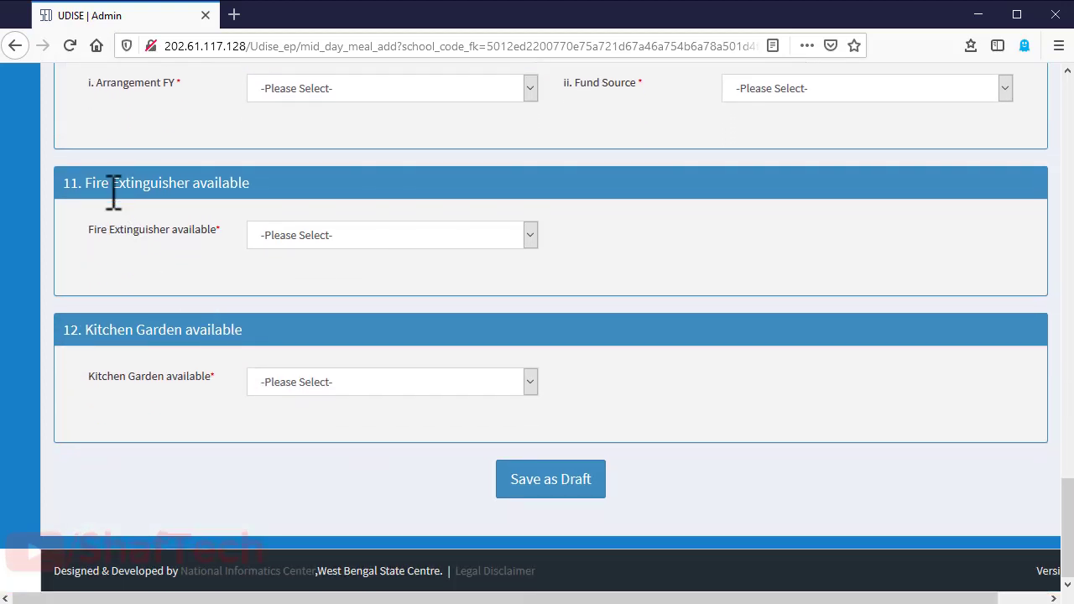
click(312, 240)
click(277, 286)
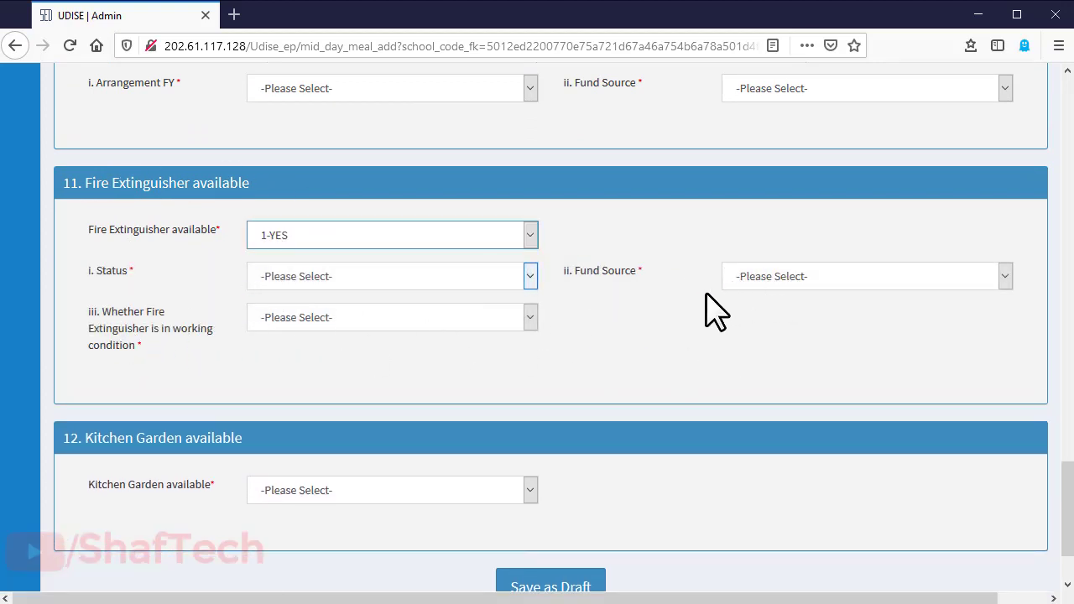
scroll(588, 309, down, 2)
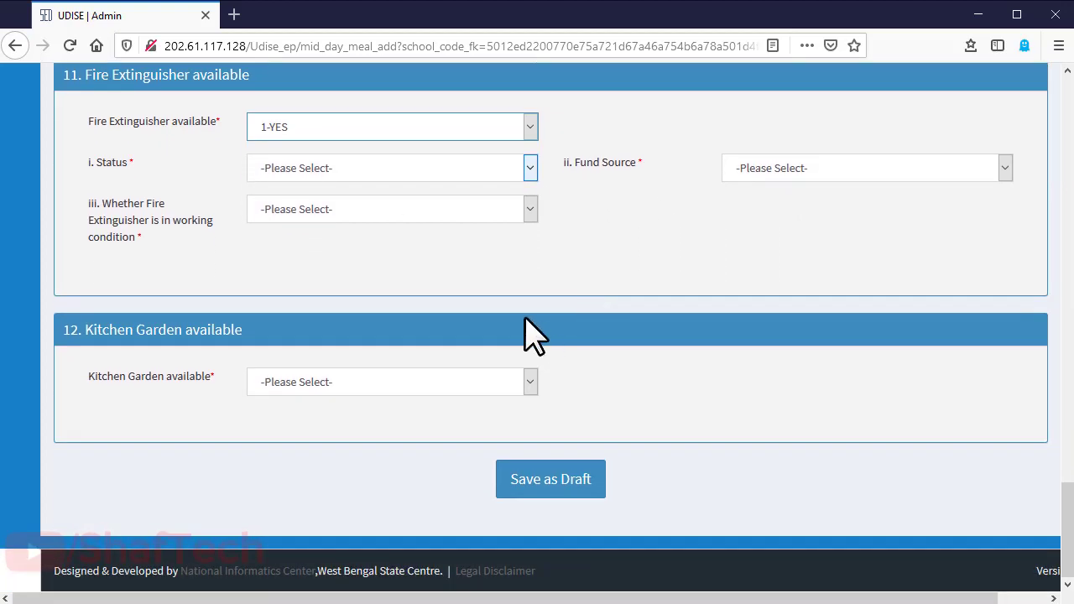
click(346, 383)
click(282, 431)
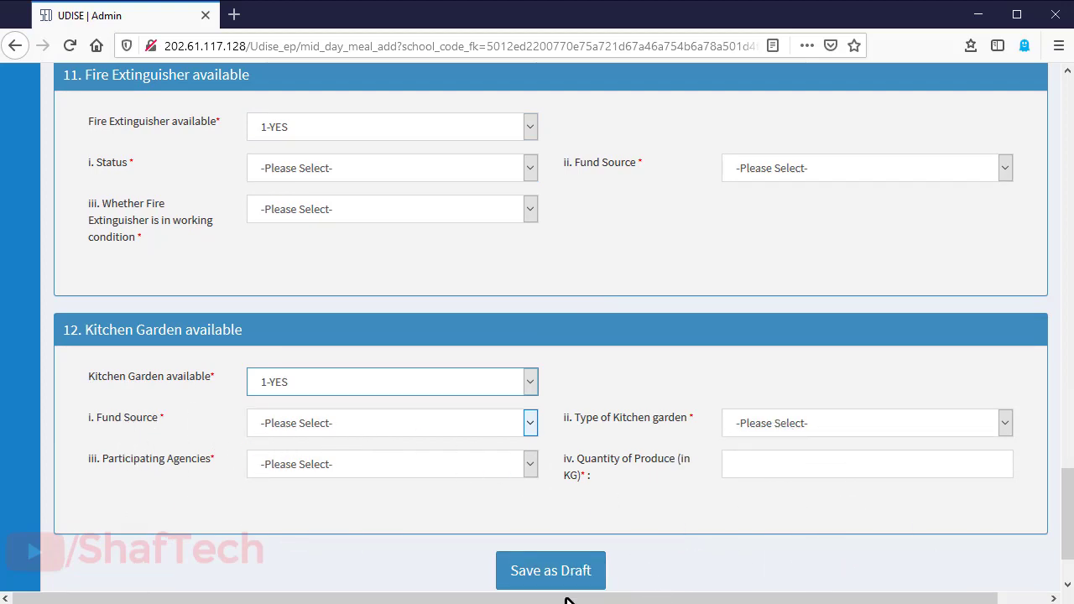
Save the Mid Day Meal Scheme form as a draft and return to the school's section list
click(539, 579)
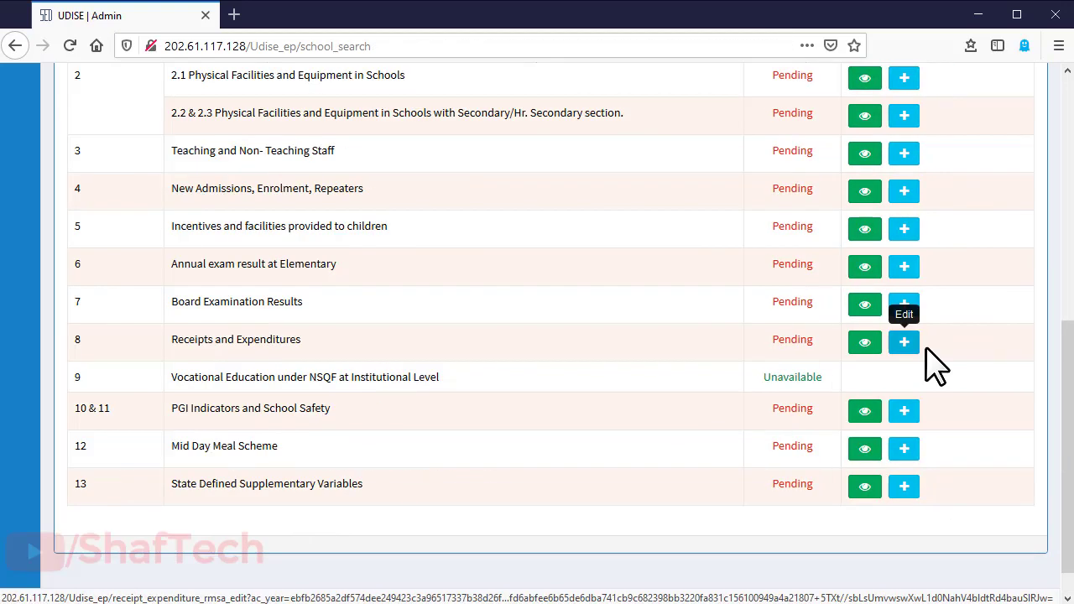
click(904, 344)
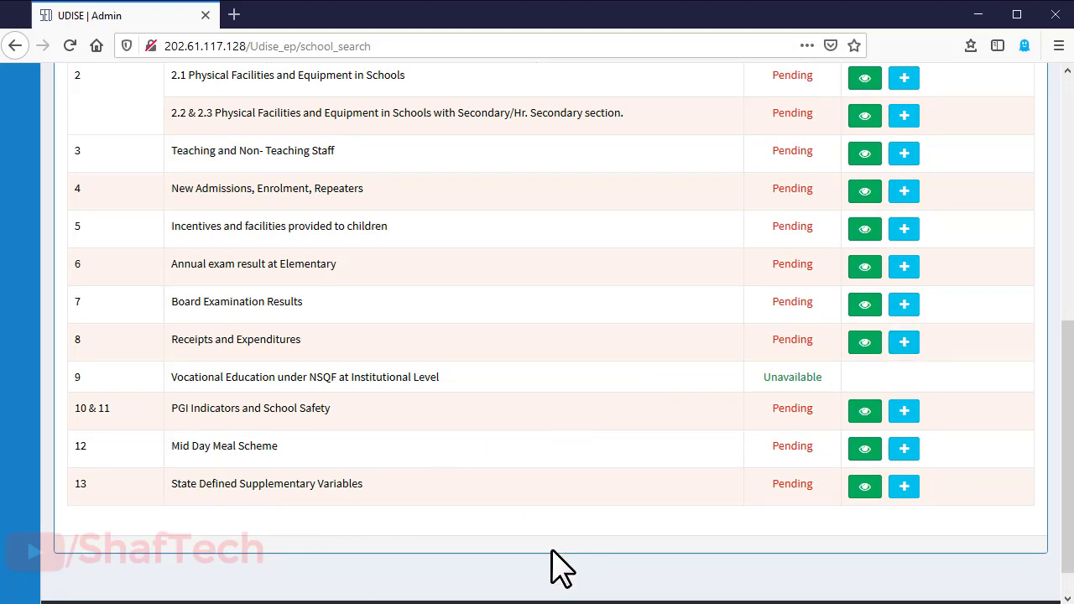